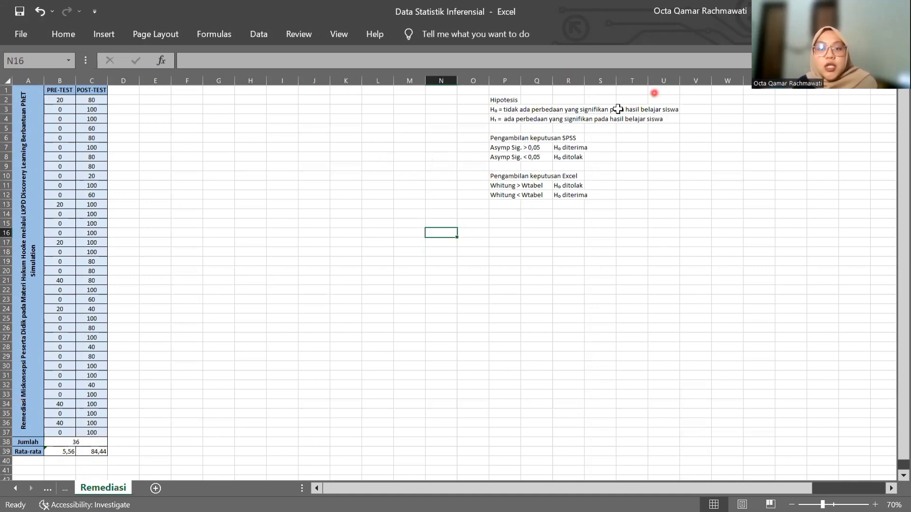
Switch to the untitled dataset in the SPSS Statistics Data Editor and show its variable definitions
left_click(569, 91)
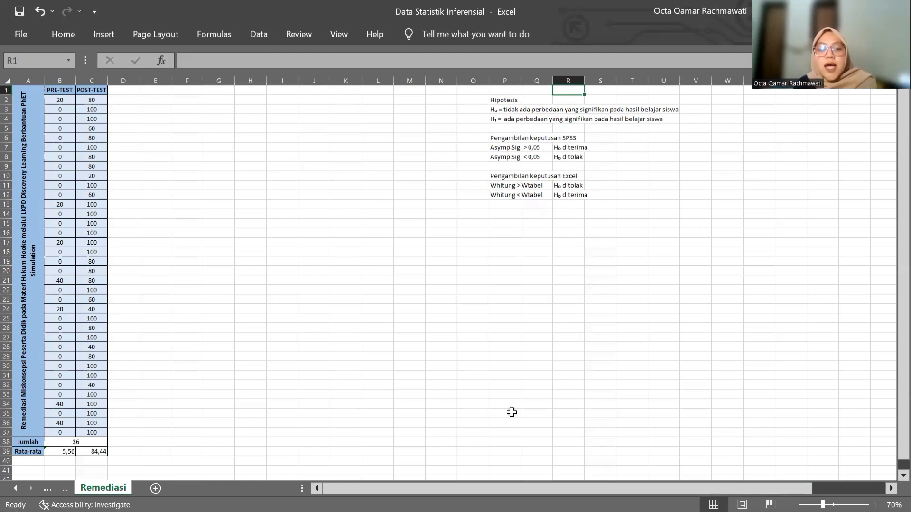
key("super")
mouse_move(695, 496)
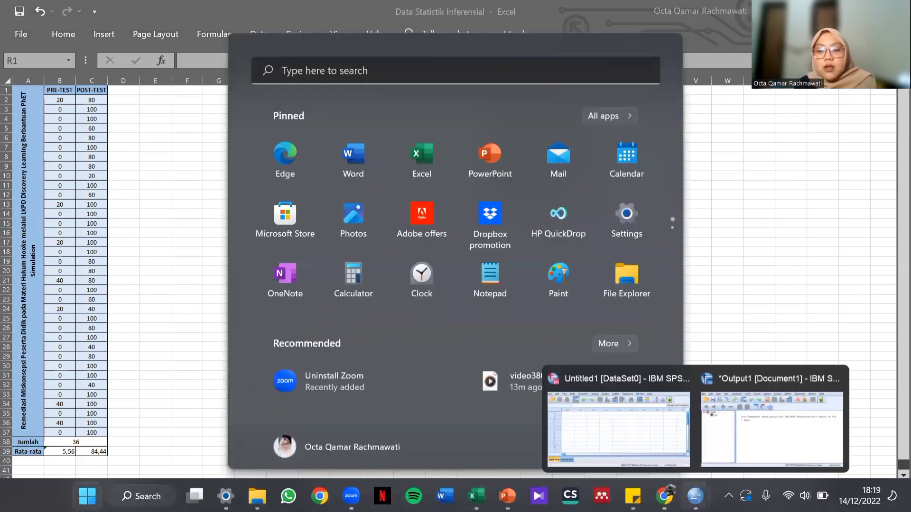
left_click(647, 451)
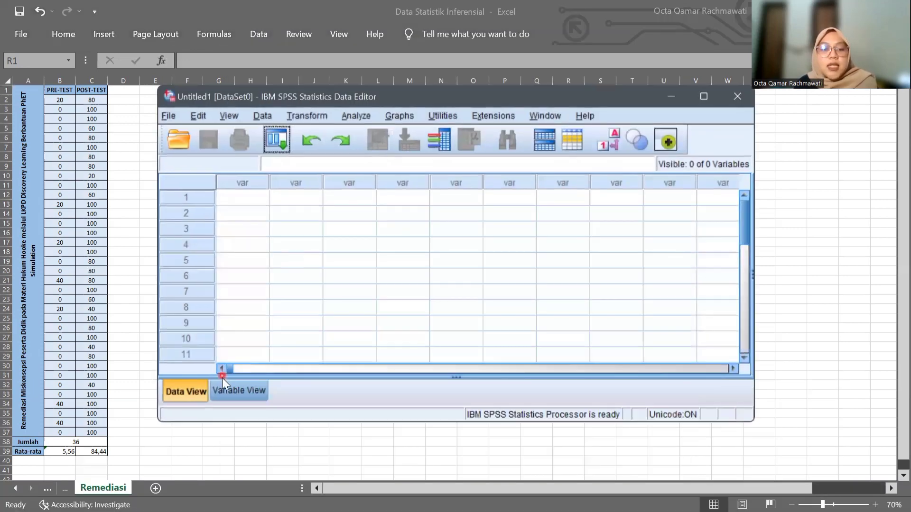
left_click(225, 383)
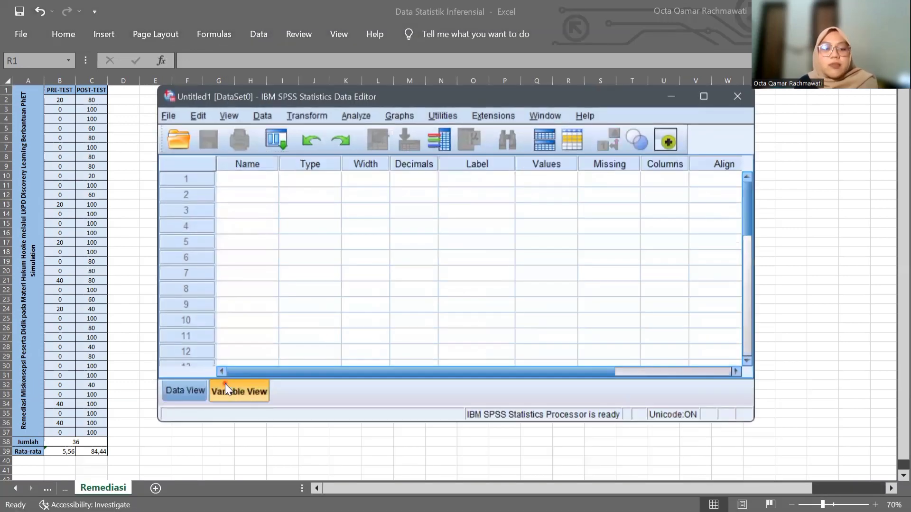
Define the first variable in the dataset with the name Pretest
left_click(253, 180)
type("pretest")
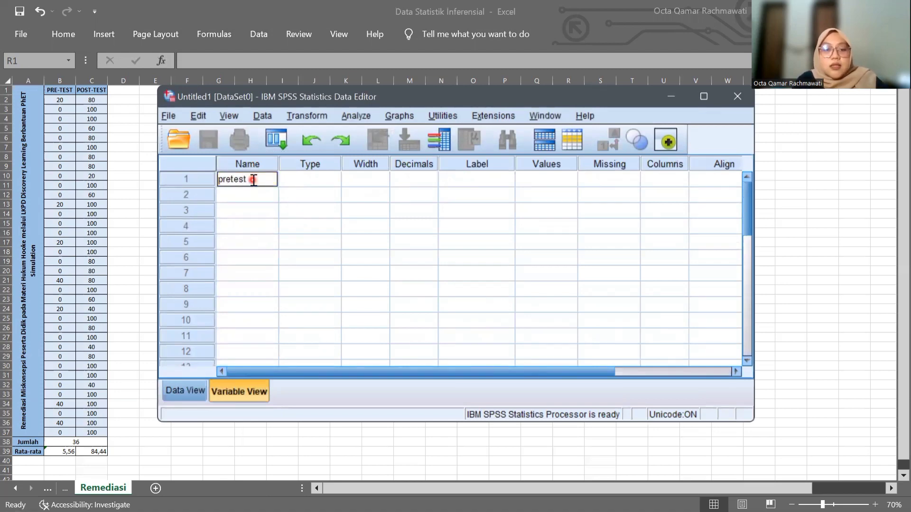
key("BackSpace")
key("BackSpace")
key("BackSpace")
key("BackSpace")
key("BackSpace")
key("BackSpace")
key("BackSpace")
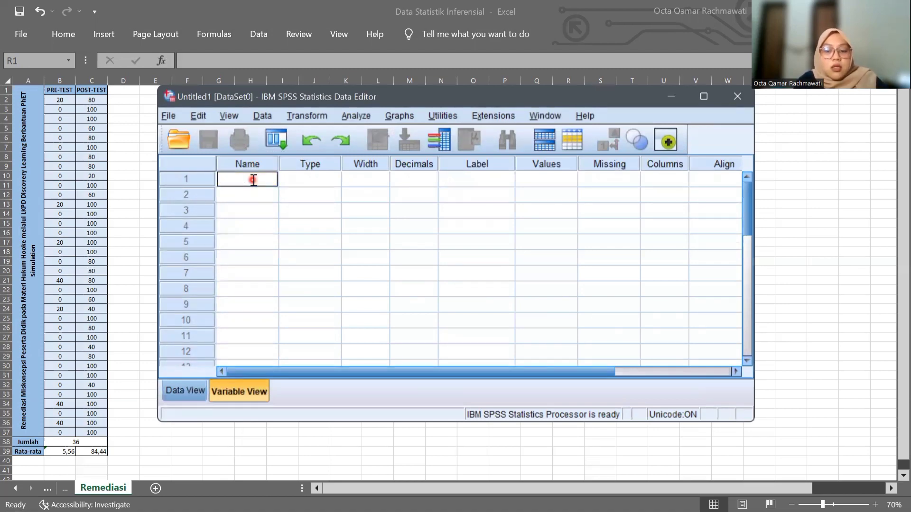
type("Pretest")
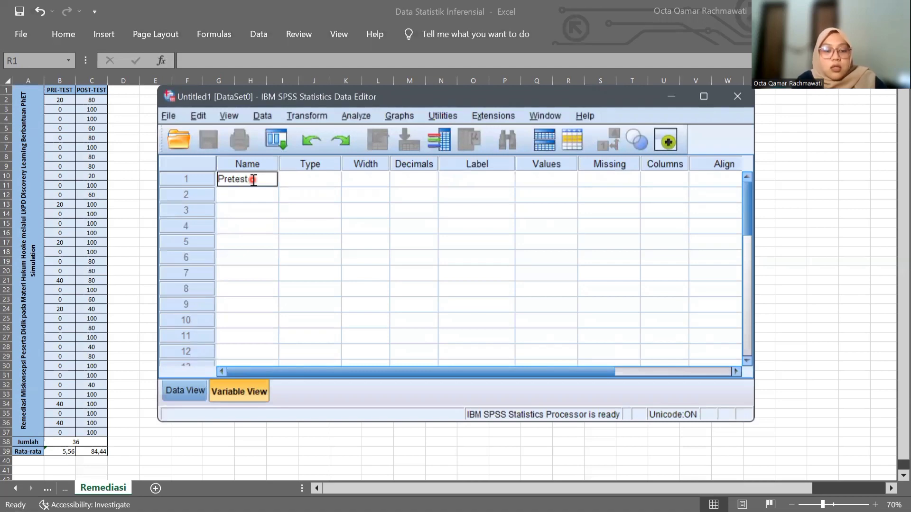
key("Tab")
Name the second variable Posttest and return to the data grid
key("Down")
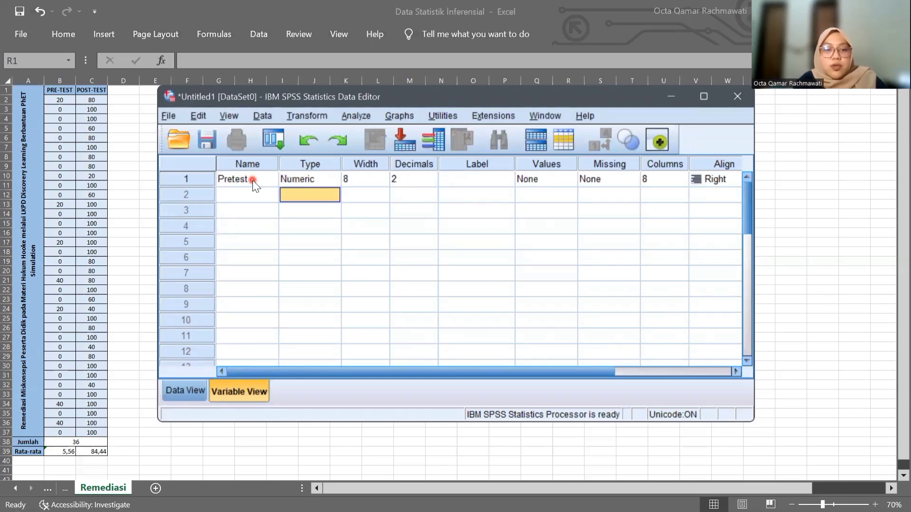
key("Left")
type("Po")
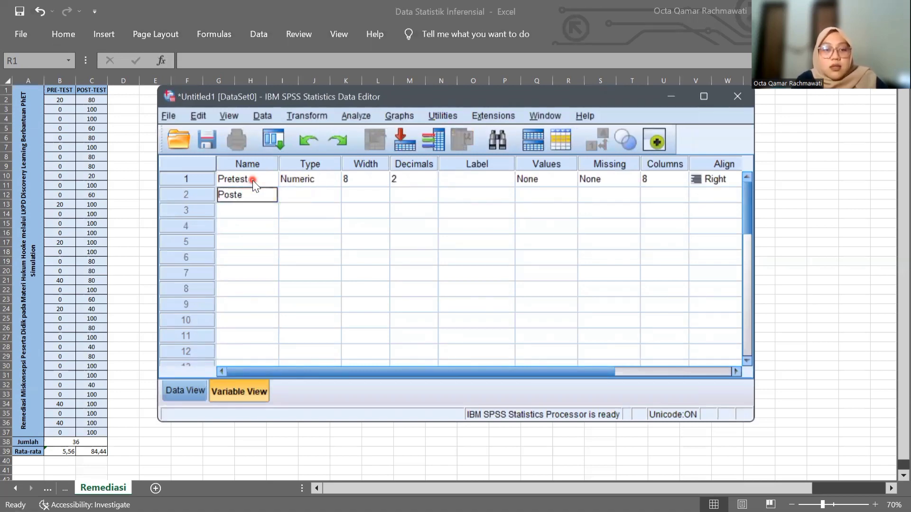
left_click(175, 393)
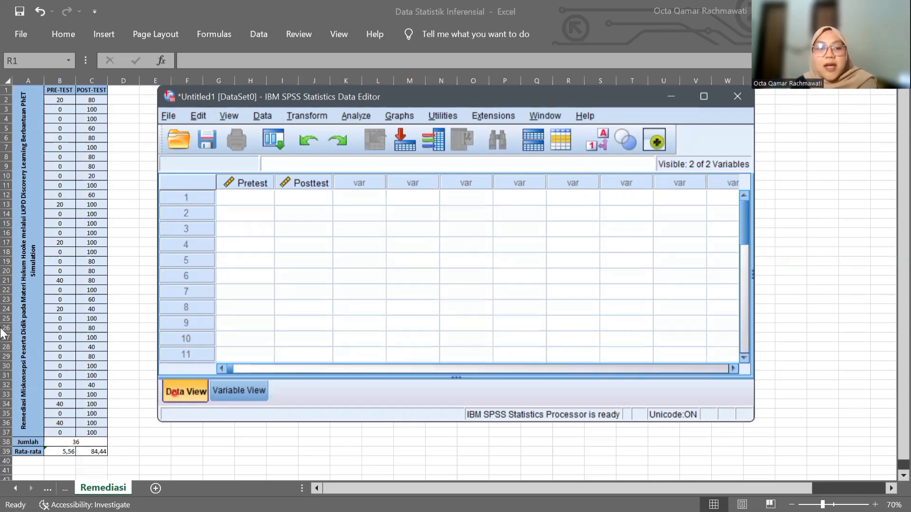
Switch to the Excel workbook and copy the pre-test and post-test scores in B2:C37
left_click(66, 101)
left_click(64, 101)
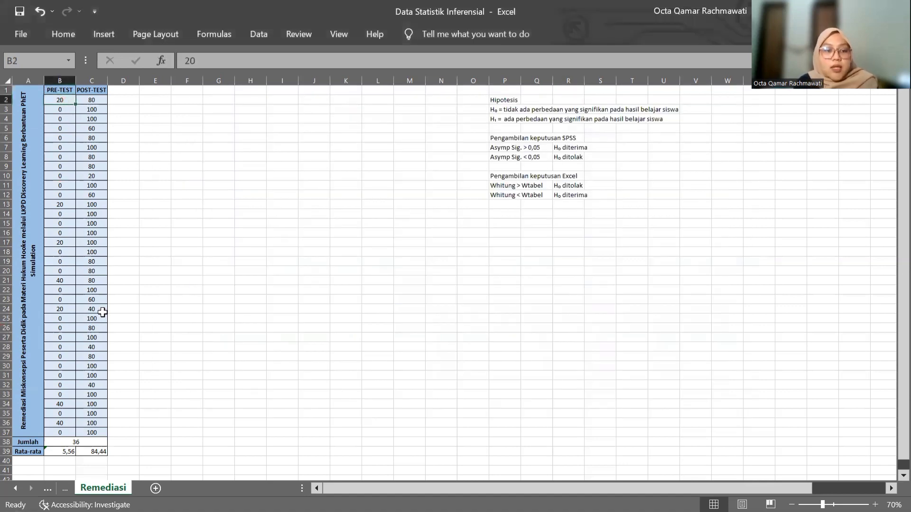
left_click(88, 434, "shift")
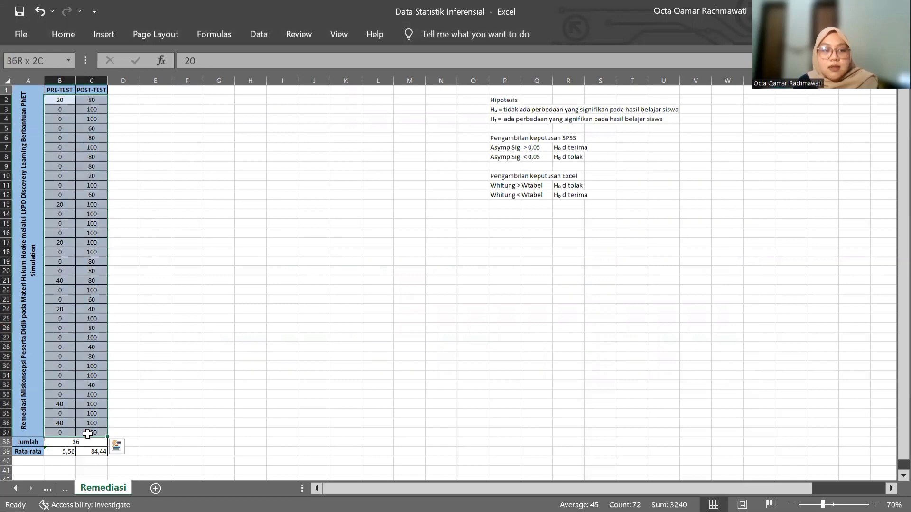
key("ctrl+c")
Switch back to the SPSS Data Editor and paste the copied scores into the Pretest and Posttest columns, checking the last rows
key("super")
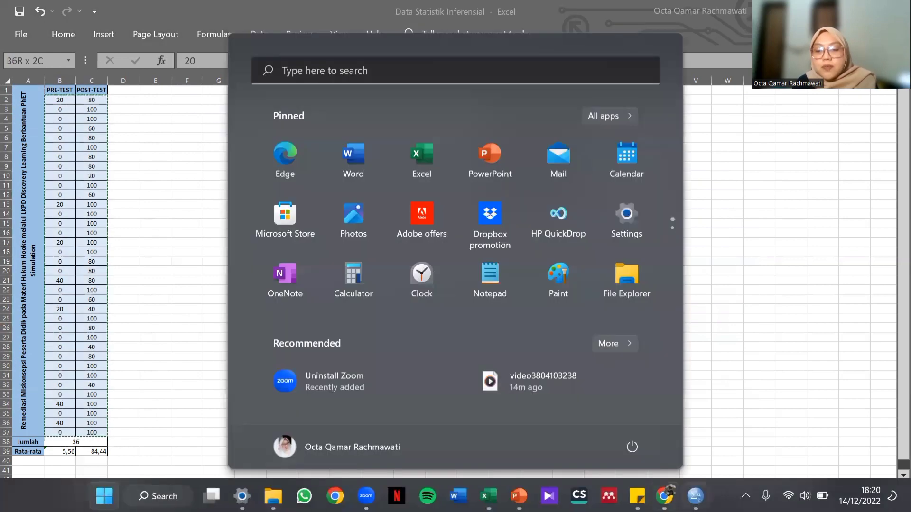
mouse_move(712, 497)
left_click(667, 441)
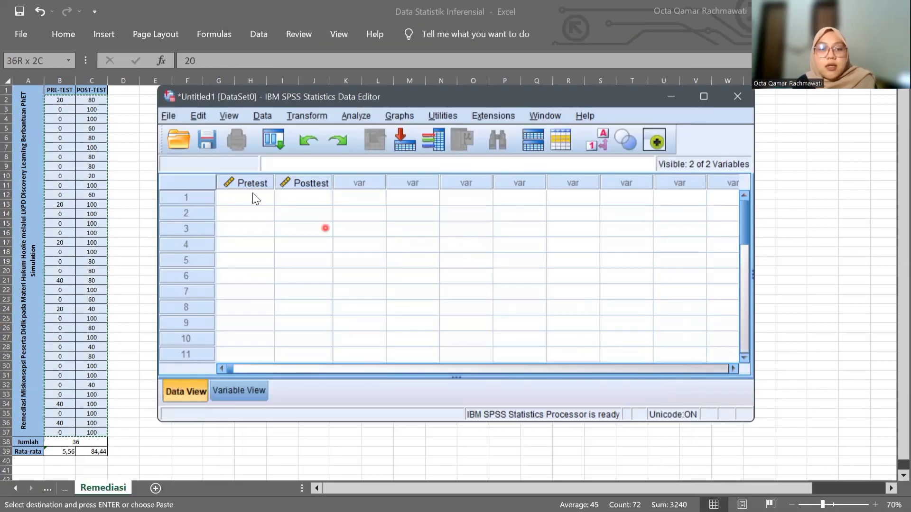
key("ctrl+v")
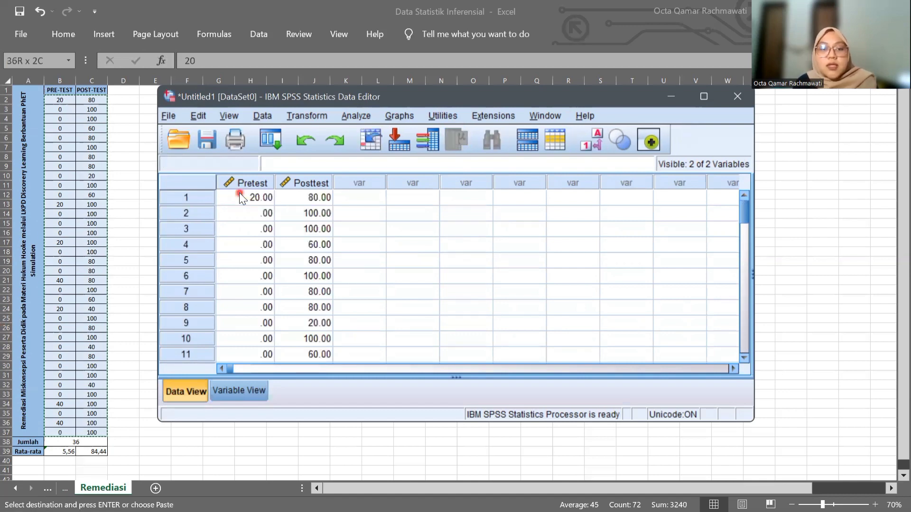
scroll(284, 246, "down", 6)
scroll(283, 246, "down", 6)
scroll(284, 246, "up", 2)
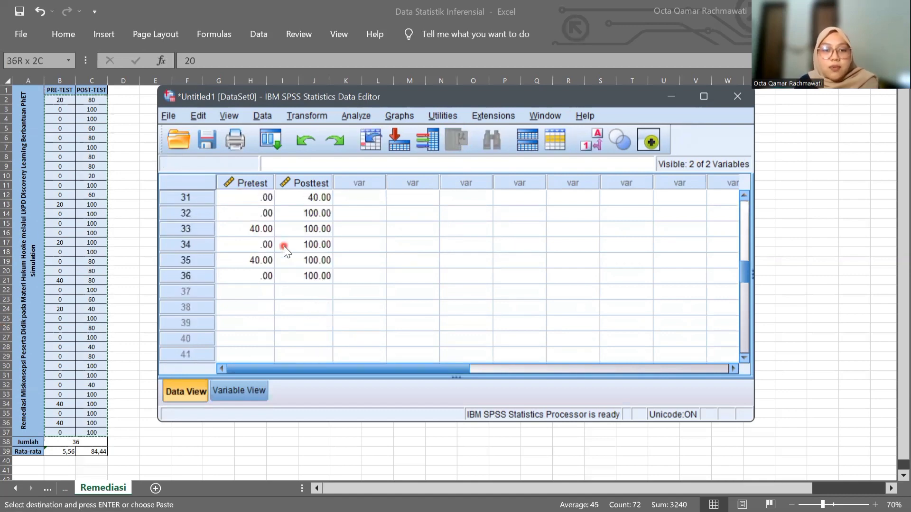
left_click(354, 115)
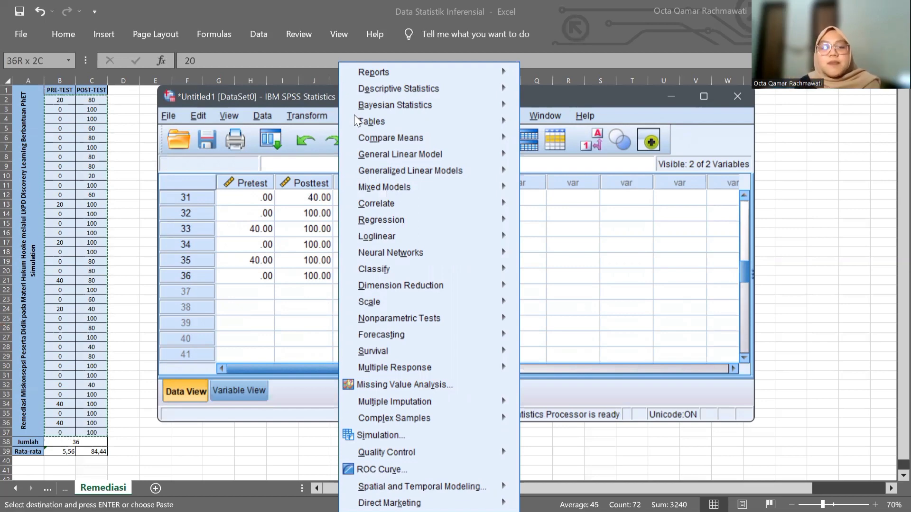
mouse_move(402, 91)
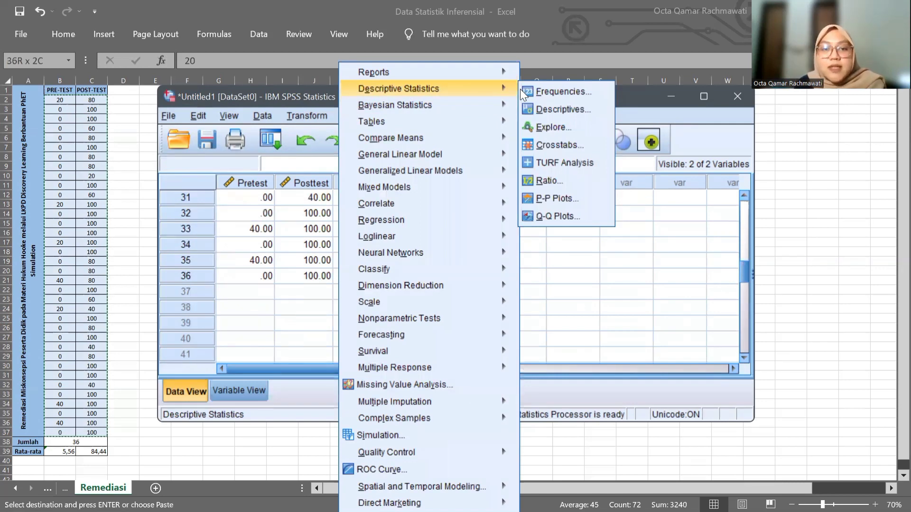
left_click(366, 121)
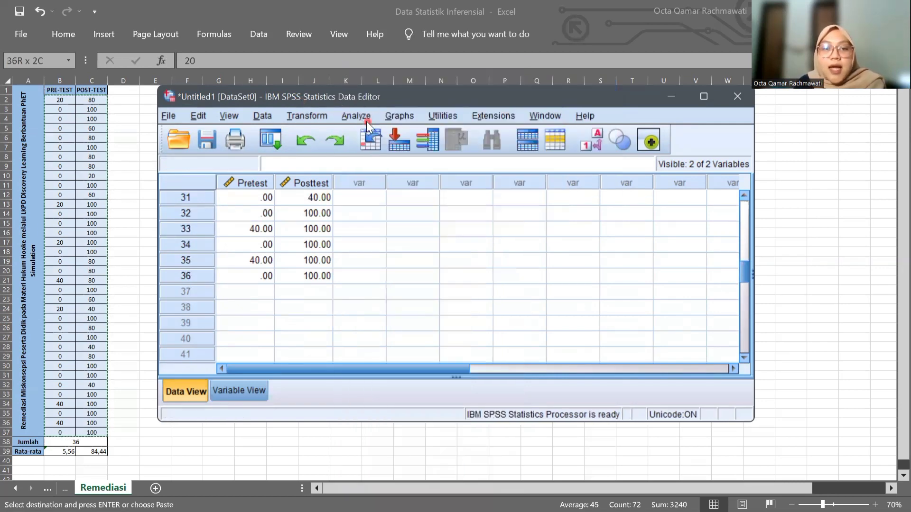
Start the Explore analysis from the descriptive statistics with Pretest and Posttest as dependent variables
left_click(367, 122)
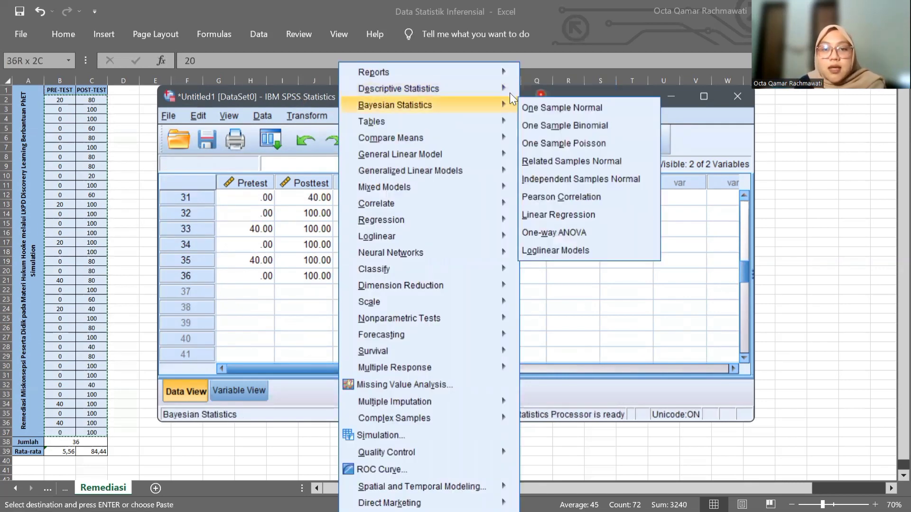
mouse_move(498, 88)
left_click(555, 127)
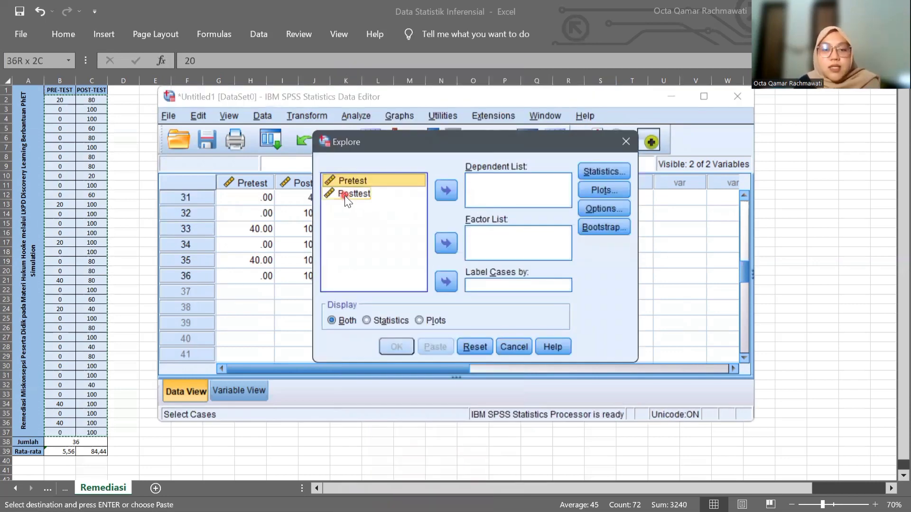
left_click(345, 194, "shift")
left_click(446, 191)
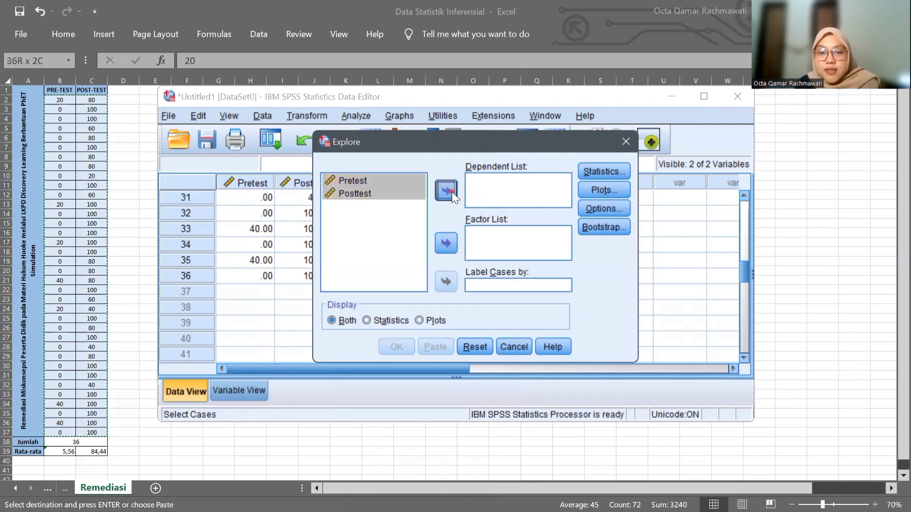
Enable normality plots with tests for the Explore analysis and run it
left_click(601, 190)
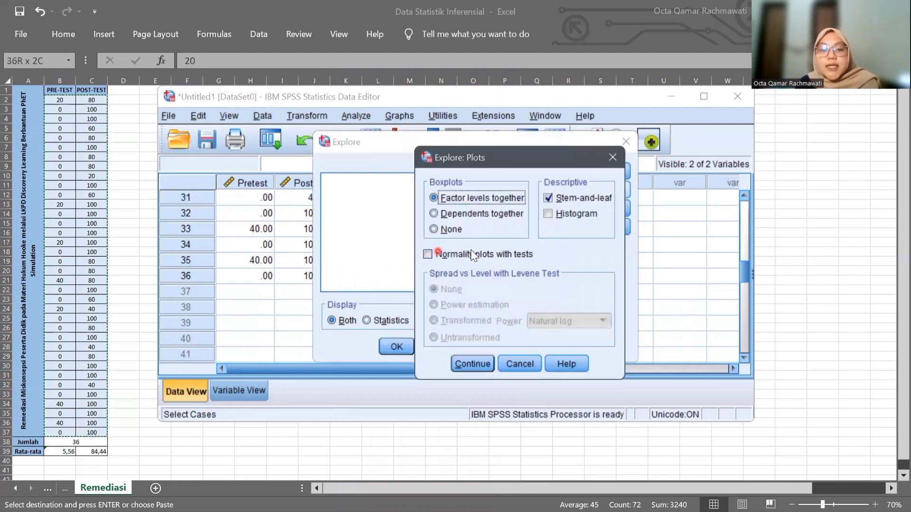
left_click(428, 254)
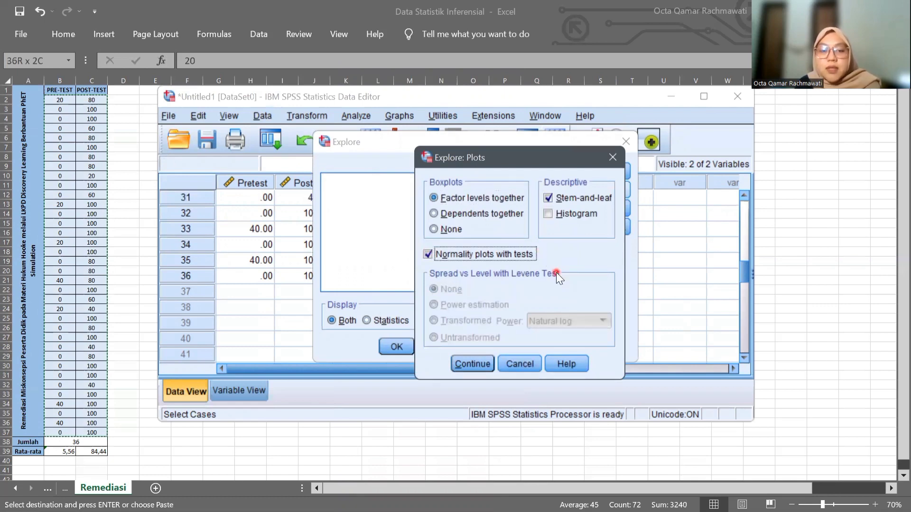
left_click(481, 363)
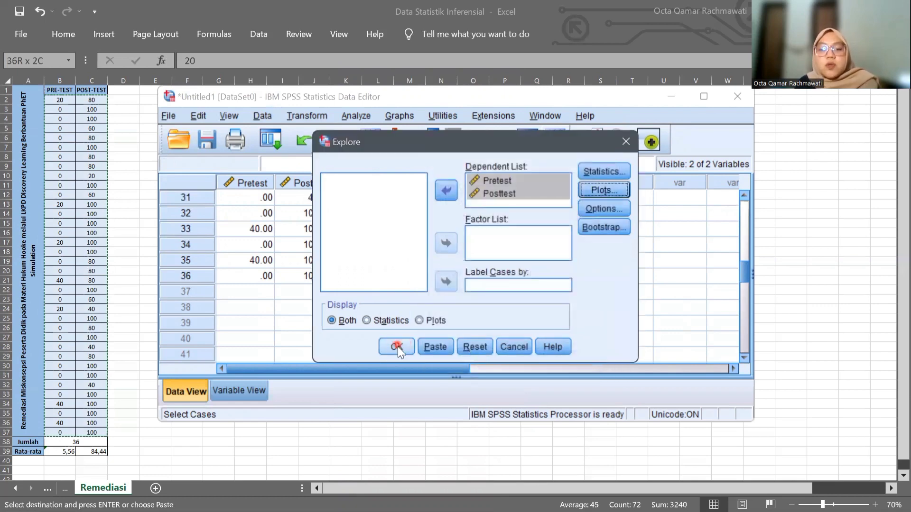
left_click(397, 347)
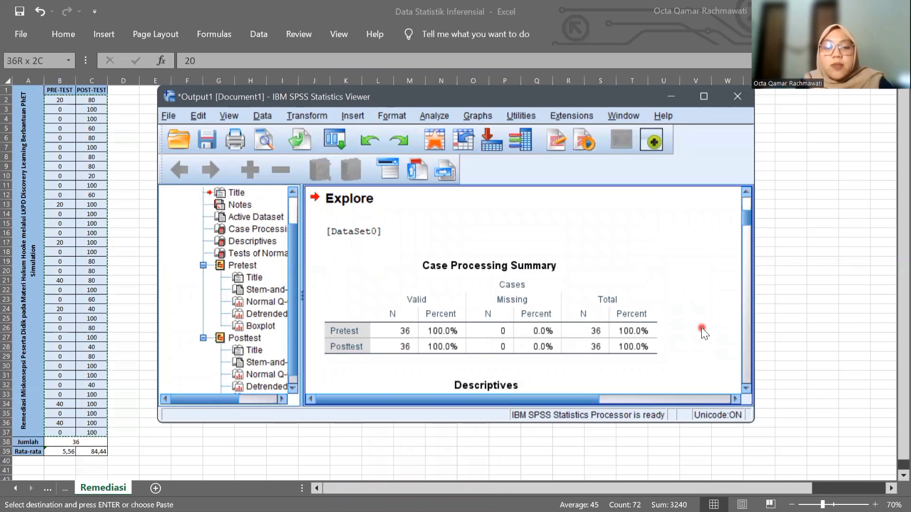
Copy the Tests of Normality table from the Explore output as an image
scroll(701, 328, "down", 2)
scroll(701, 327, "down", 18)
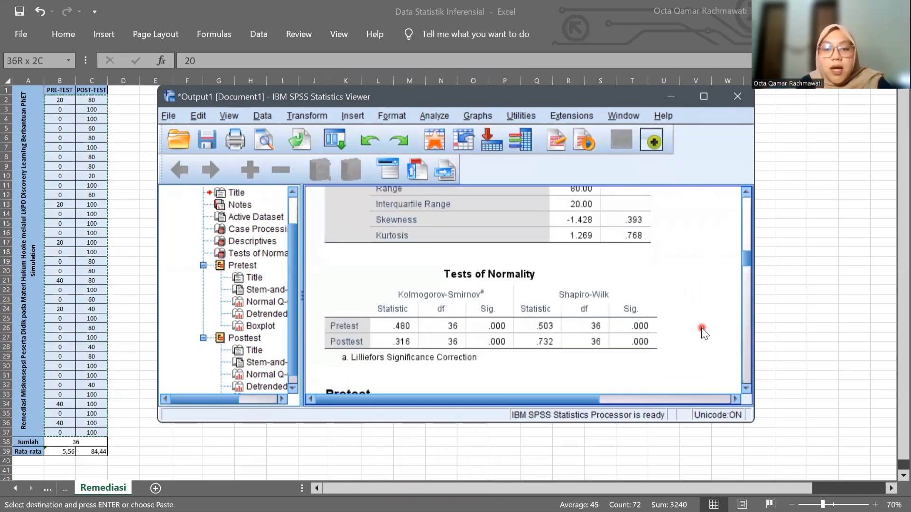
scroll(701, 327, "up", 2)
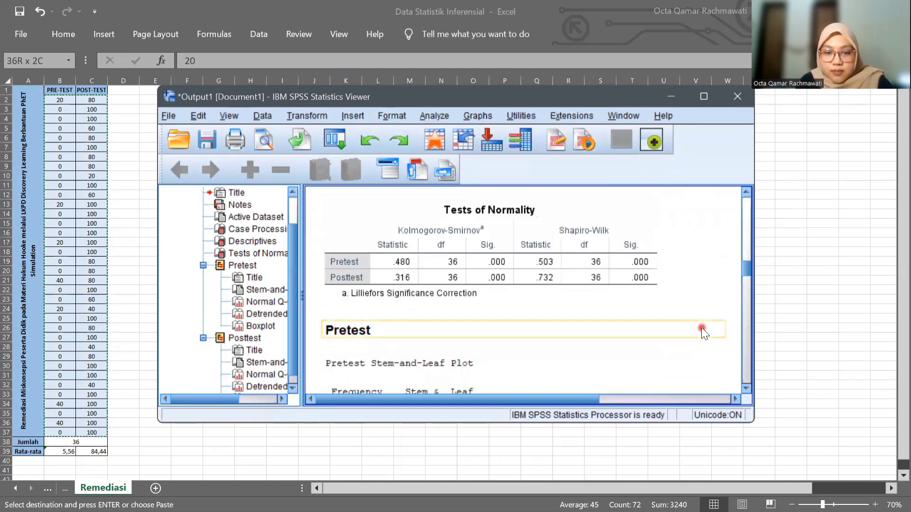
left_click(518, 271)
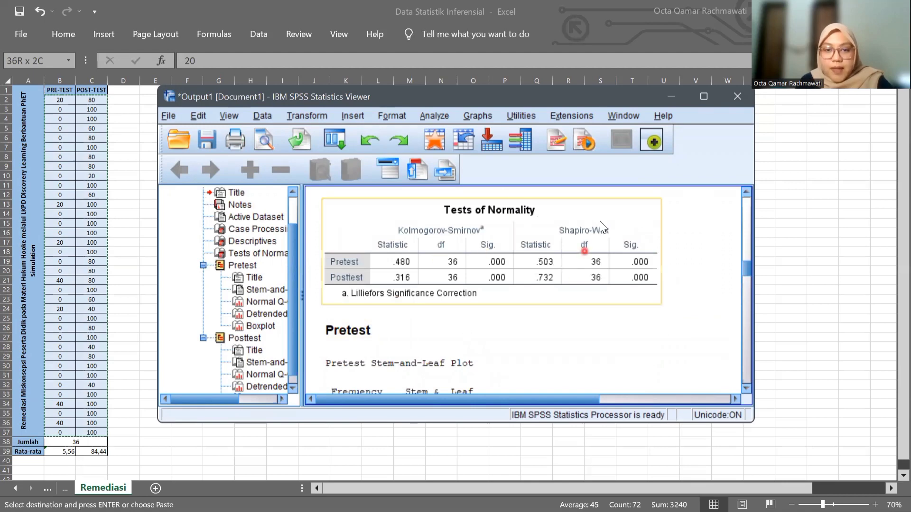
left_click(573, 211)
right_click(574, 212)
mouse_move(605, 257)
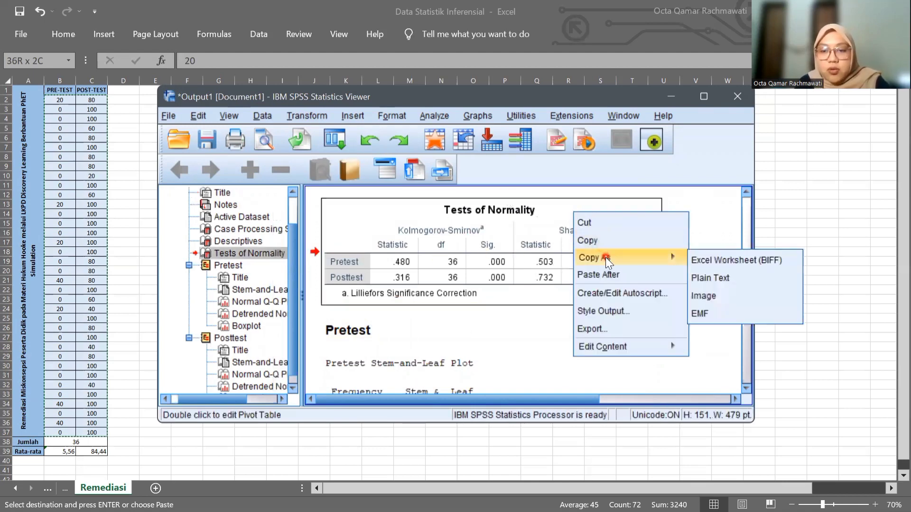
left_click(718, 296)
Switch to the Excel workbook, paste the normality table image below the Excel decision rules, and shift it slightly upward
left_click(801, 250)
left_click(505, 204)
key("ctrl+v")
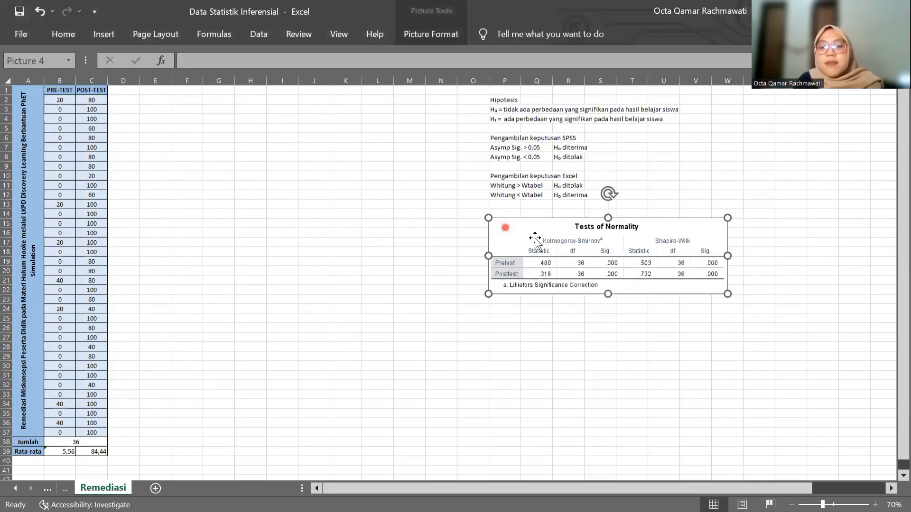
left_click_drag(532, 232, 531, 223)
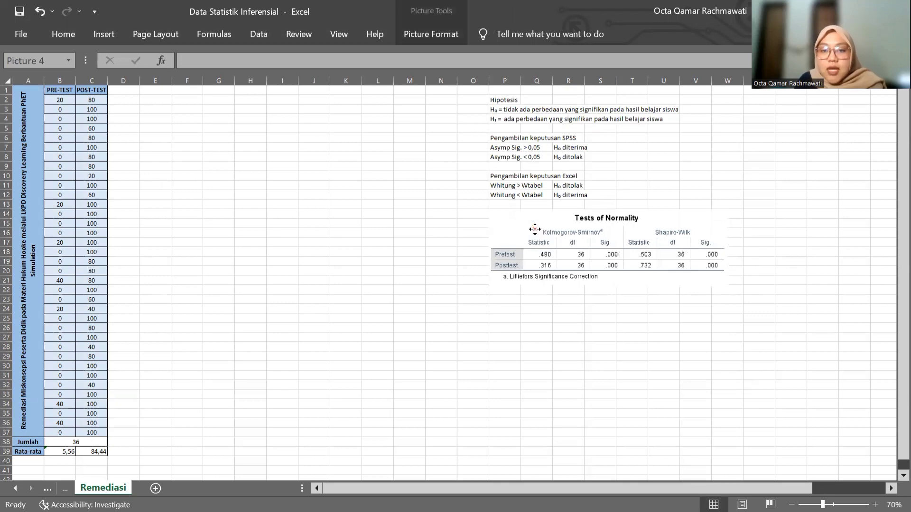
left_click(535, 230)
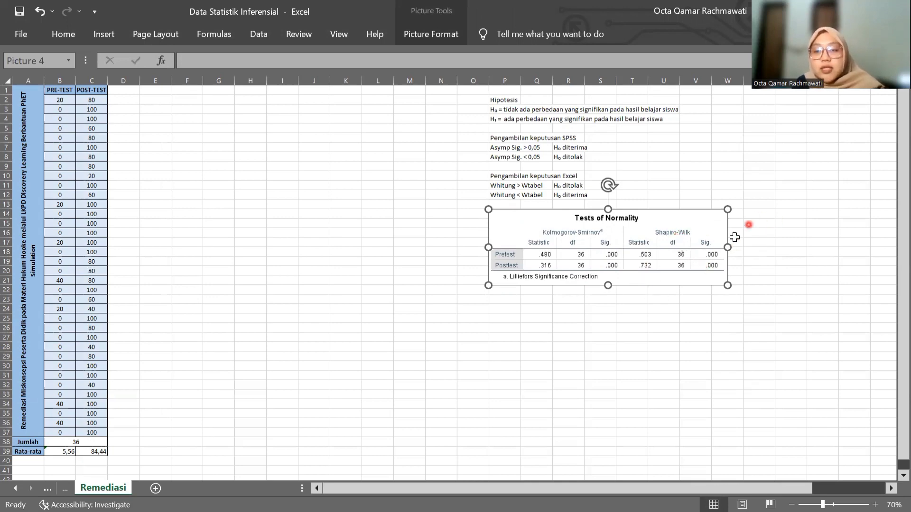
Enter the significance criterion "< 0,05" in cell X15 beside the normality table image
left_click(759, 224)
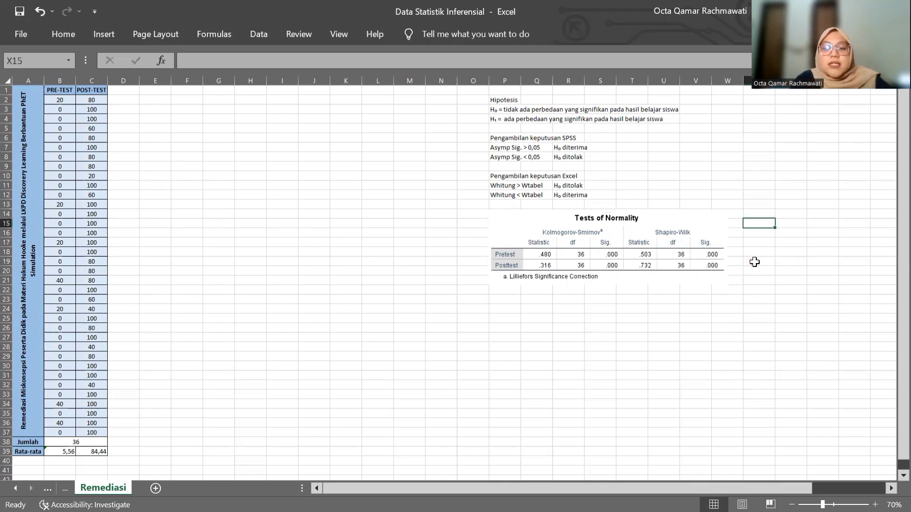
left_click(765, 222)
type(", 0,05")
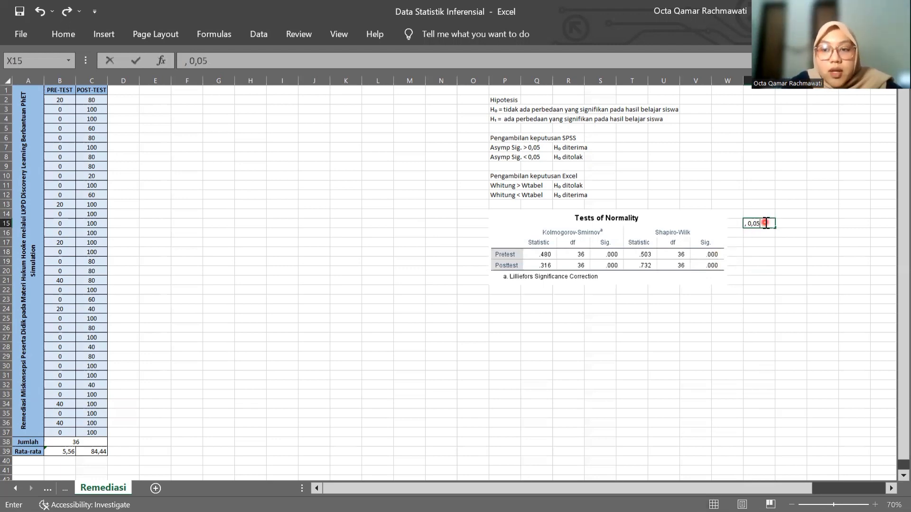
key("BackSpace")
key("BackSpace")
key("BackSpace")
key("BackSpace")
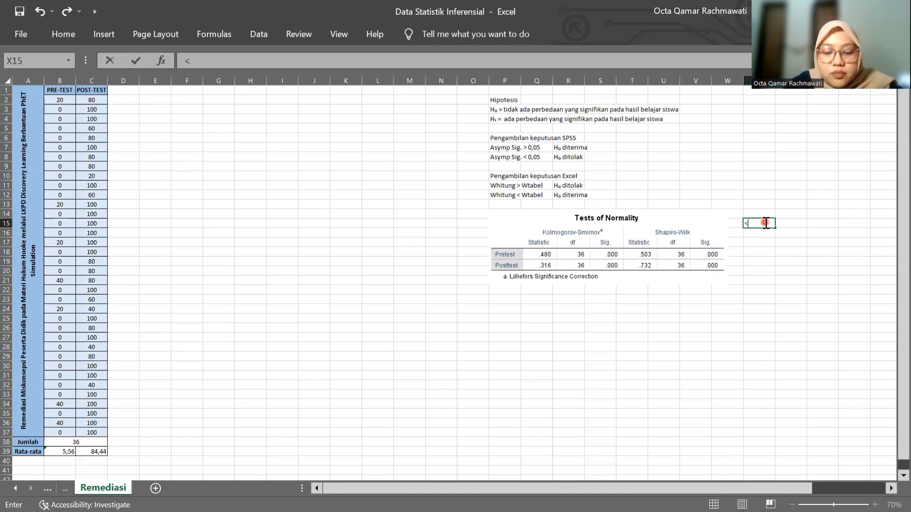
type("0,00")
key("BackSpace")
type("5")
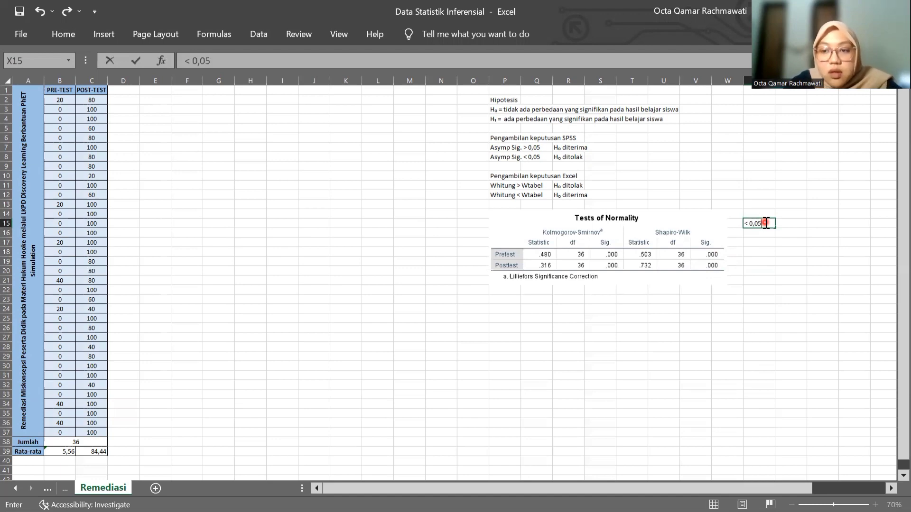
key("Tab")
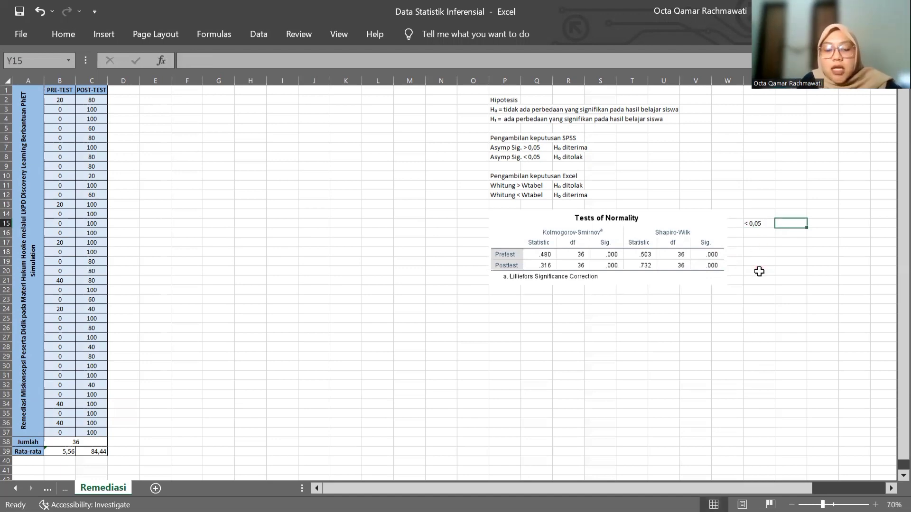
Enter the conclusion "tidak terdistribusi normal" in cell Y15, next to the significance criterion
type("tidak")
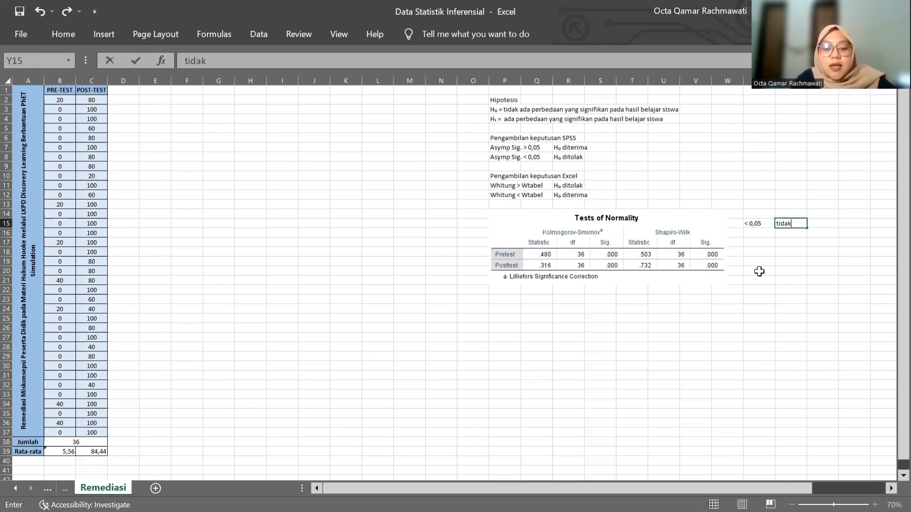
type(" terdistribusi")
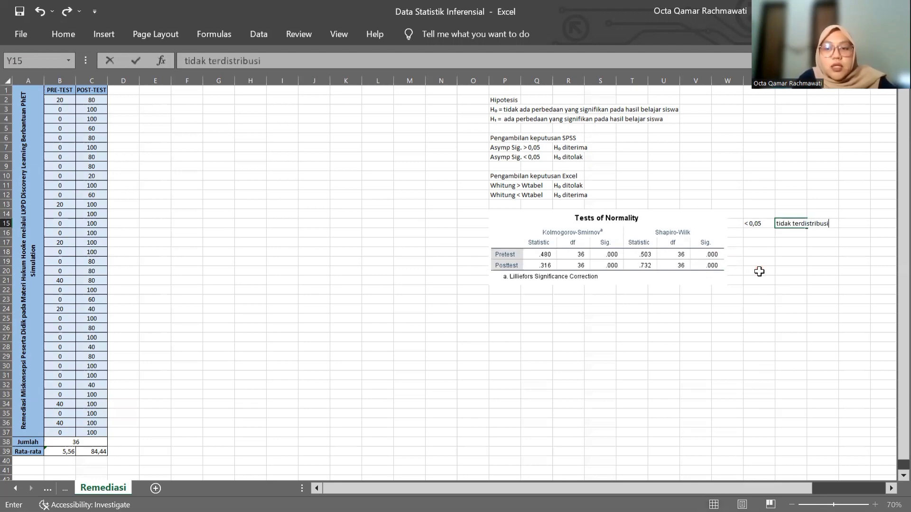
type(" normal")
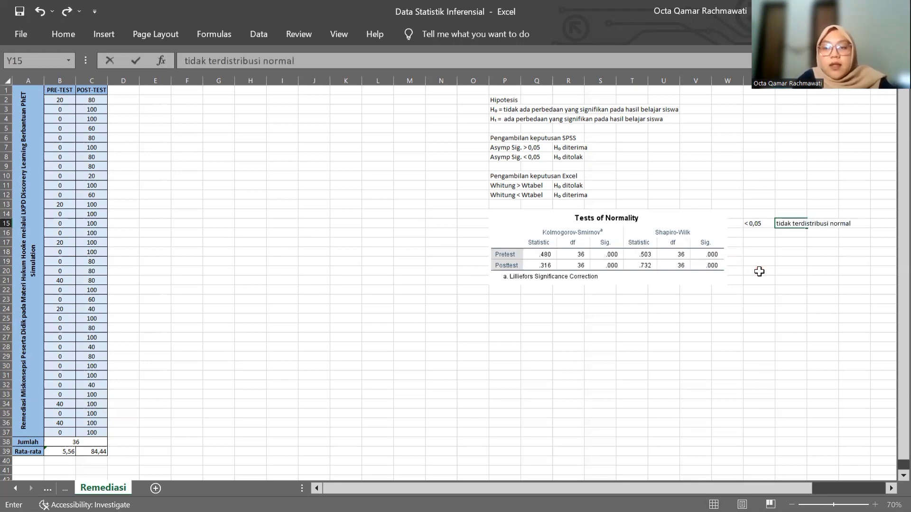
key("Return")
key("Left")
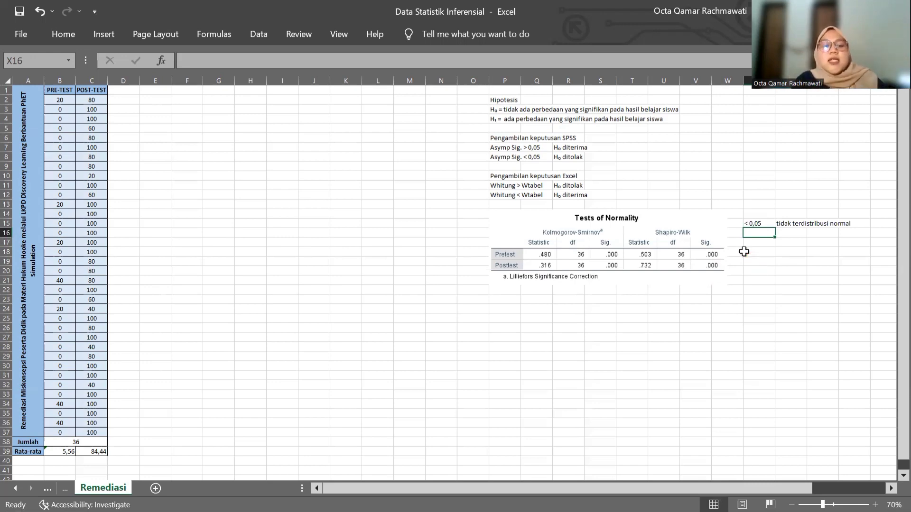
Enter the note "data homogen, berasal dari kelompok yang sama" in cell X16
type("data homo")
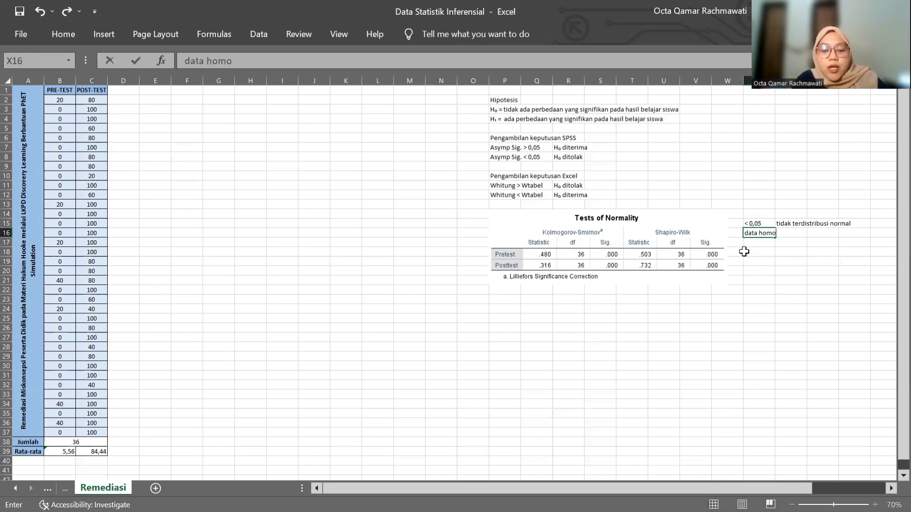
type("gen")
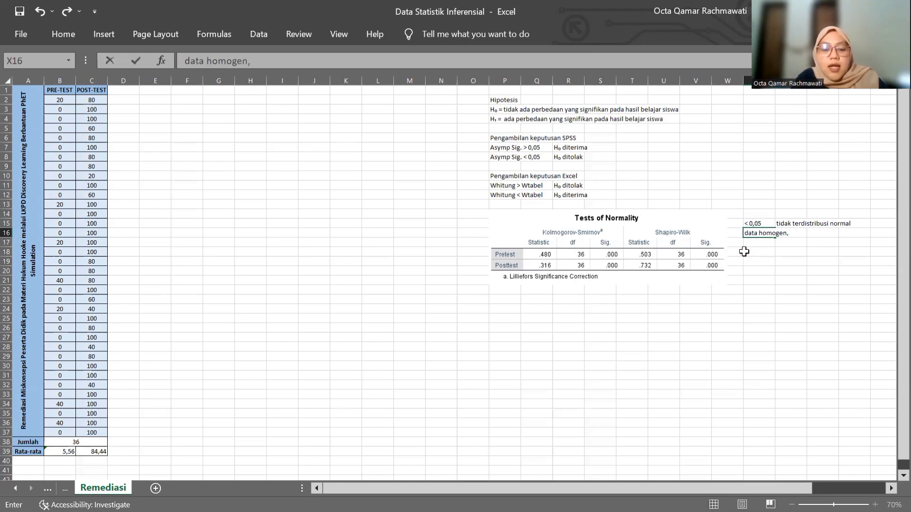
type(", bersaal de")
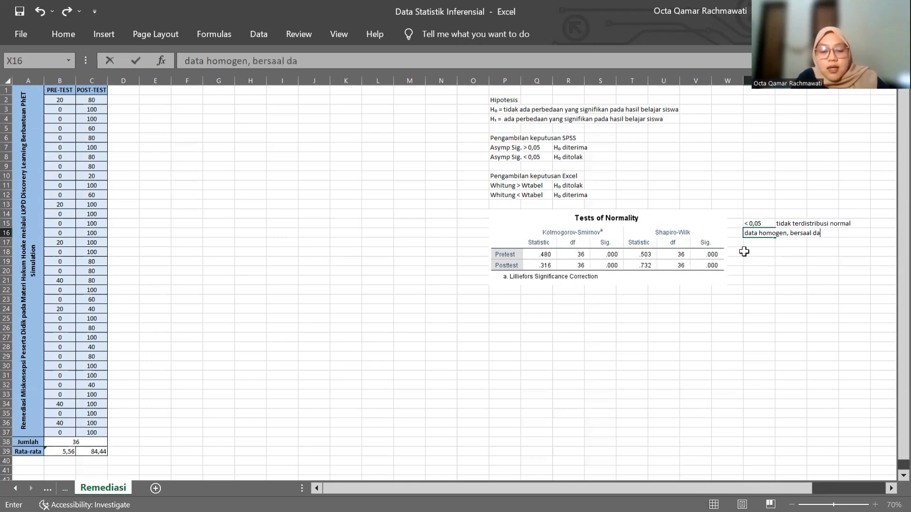
key("BackSpace")
key("BackSpace")
key("BackSpace")
key("BackSpace")
key("BackSpace")
key("BackSpace")
type("asa")
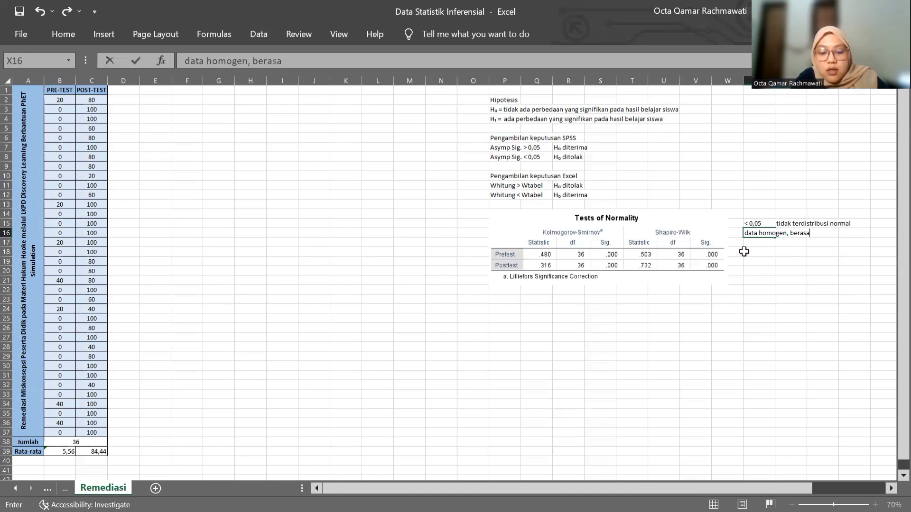
type("l dari kelompok")
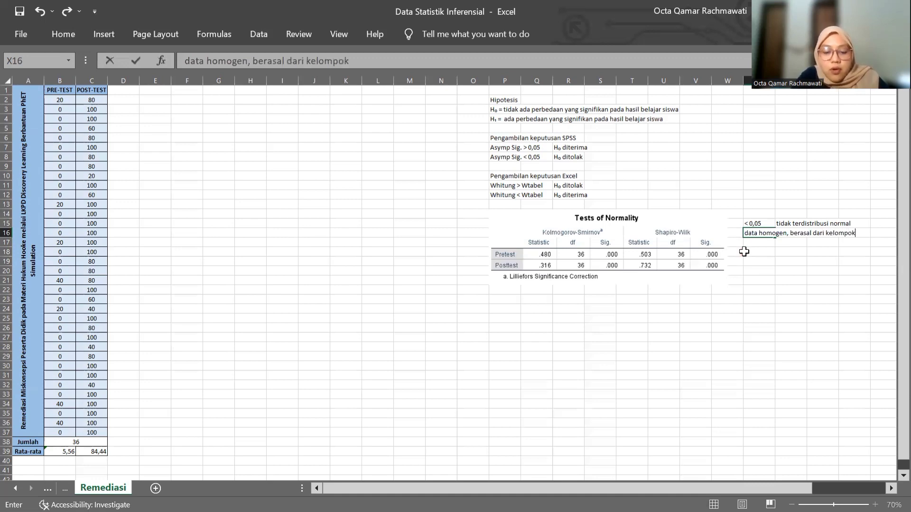
type(" yang sama")
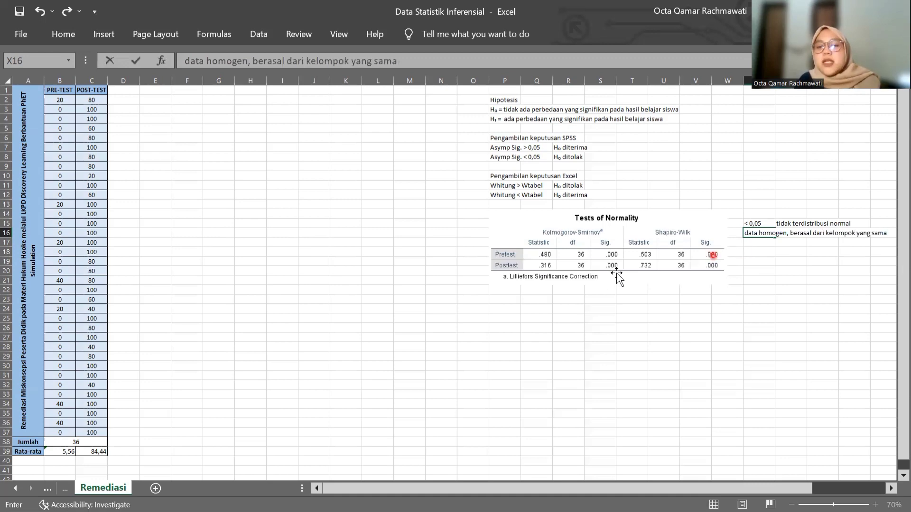
left_click(511, 303)
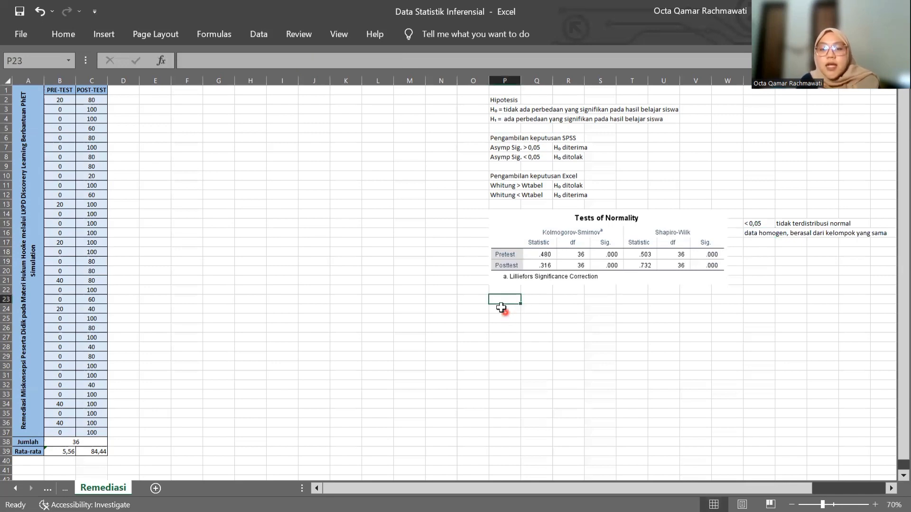
left_click(501, 307)
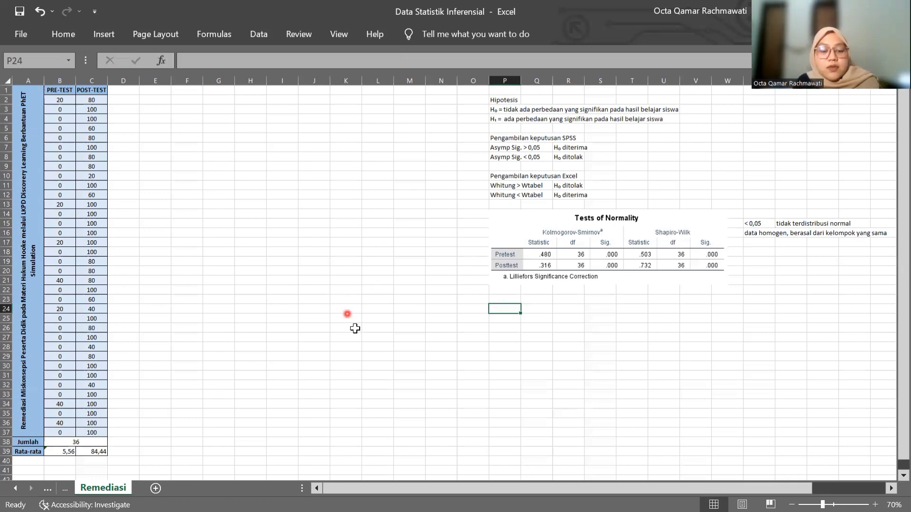
Switch to the SPSS Data Editor and start the legacy nonparametric test for 2 related samples
key("super")
mouse_move(713, 496)
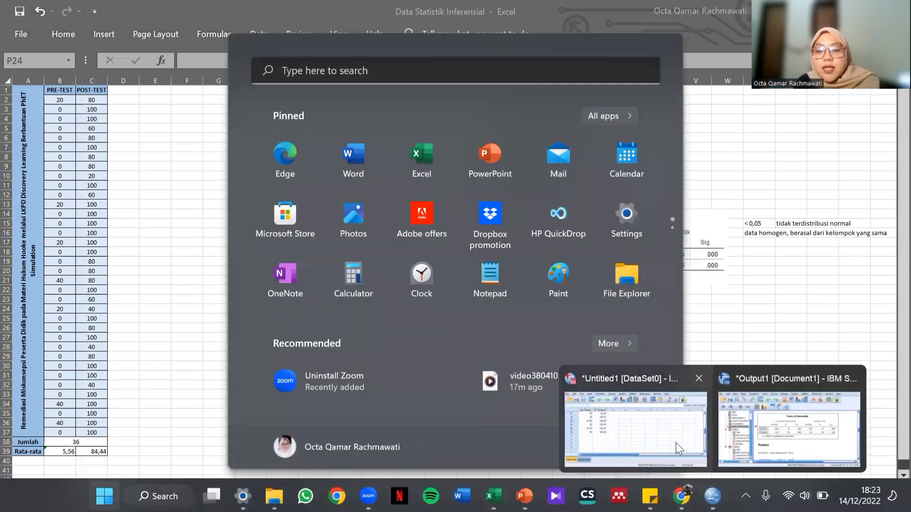
left_click(676, 443)
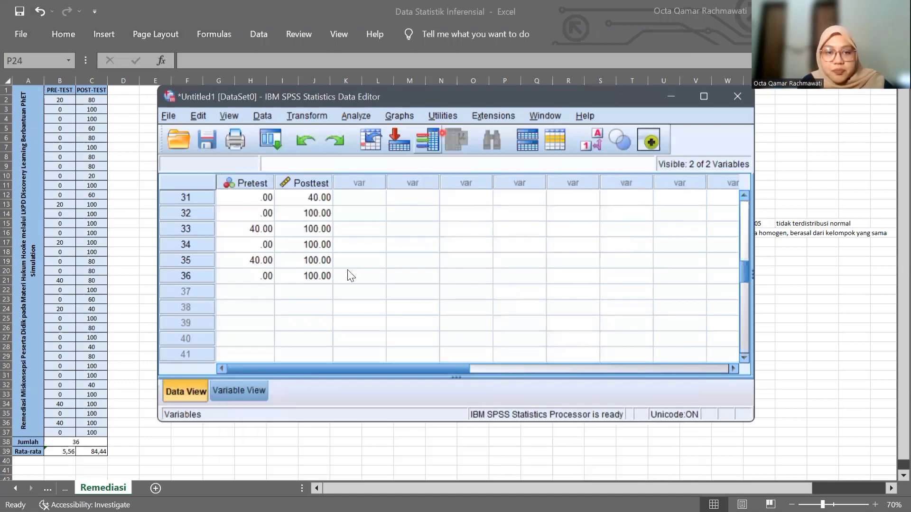
scroll(347, 269, "up", 10)
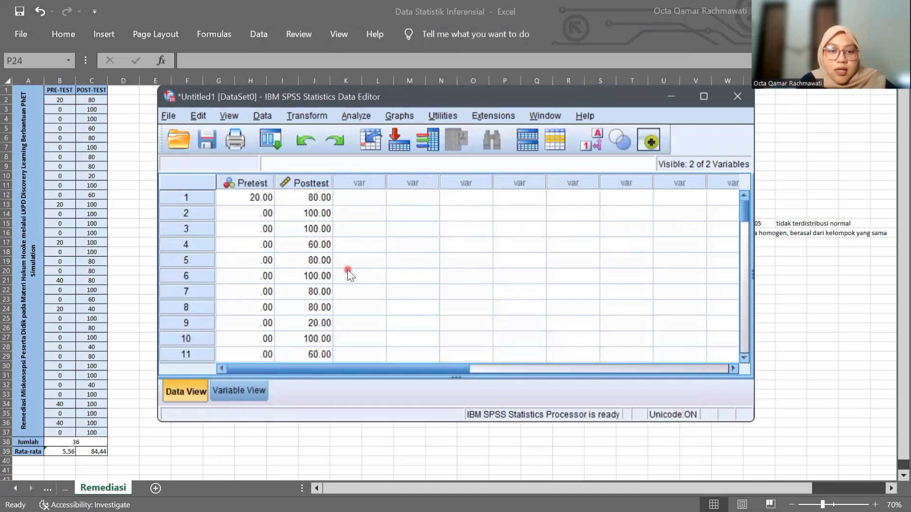
left_click(358, 116)
mouse_move(412, 327)
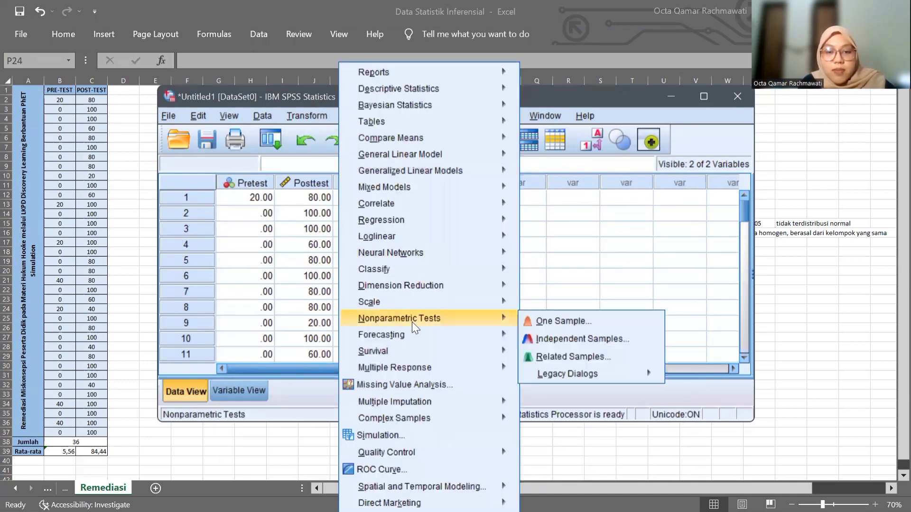
mouse_move(567, 375)
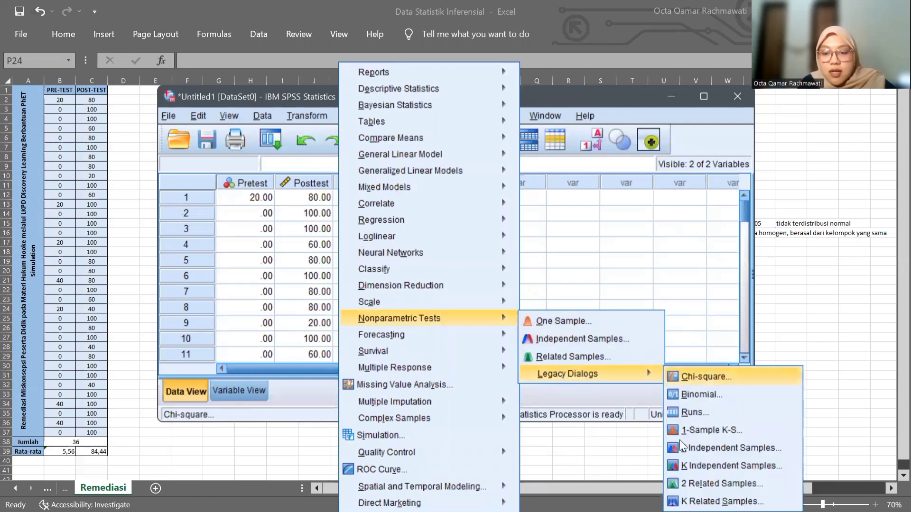
left_click(683, 484)
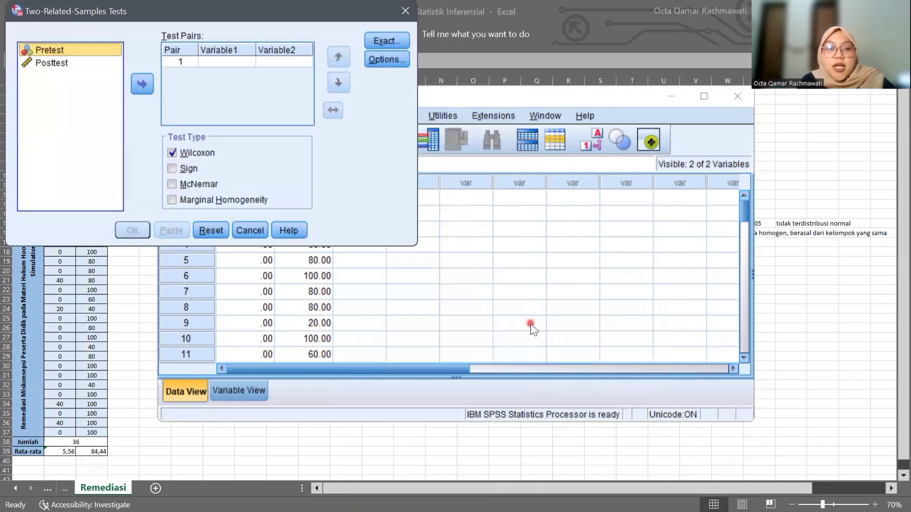
Pair Pretest with Posttest as the first test pair and run the Wilcoxon test
left_click_drag(78, 12, 257, 114)
left_click_drag(249, 151, 440, 158)
left_click(223, 166)
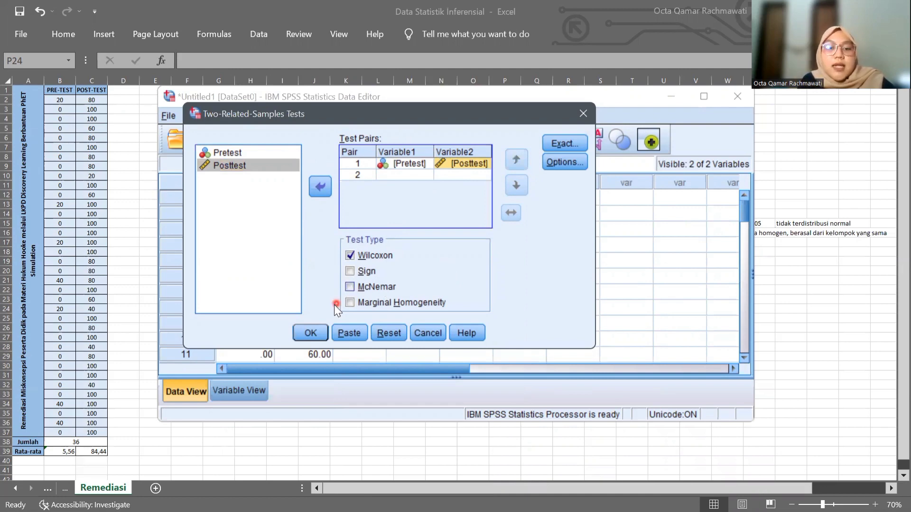
left_click(309, 333)
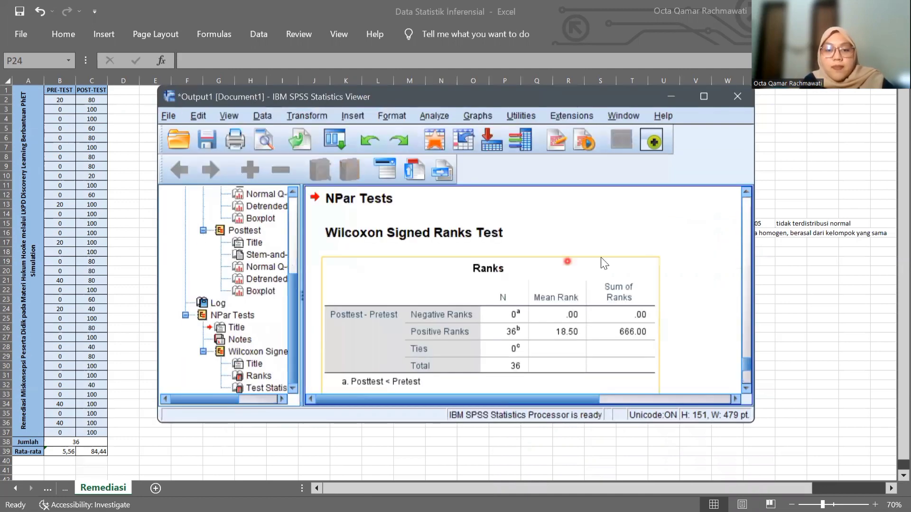
Copy the Ranks table from the Wilcoxon output as an image and paste it in the Excel workbook at cell P24
scroll(738, 272, "down", 3)
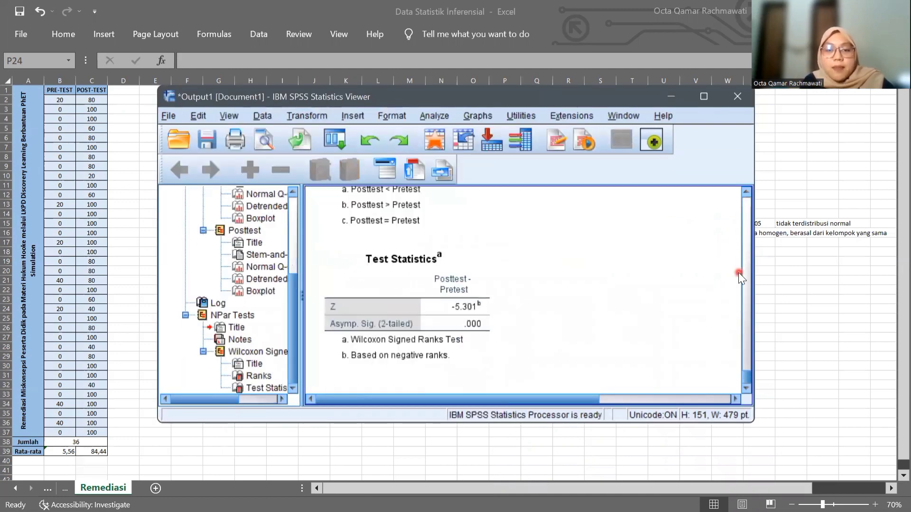
scroll(738, 273, "up", 1)
scroll(738, 273, "up", 3)
left_click(533, 285)
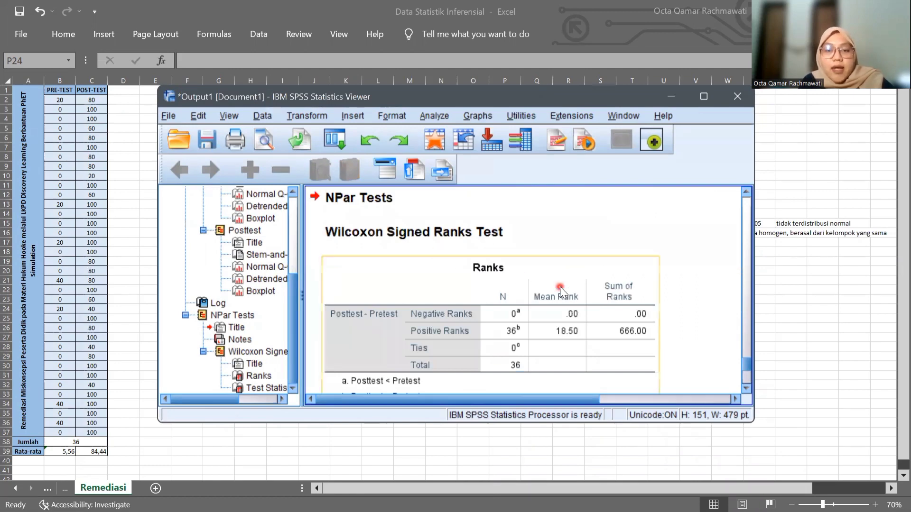
scroll(560, 286, "down", 3)
scroll(560, 285, "down", 1)
scroll(555, 315, "up", 3)
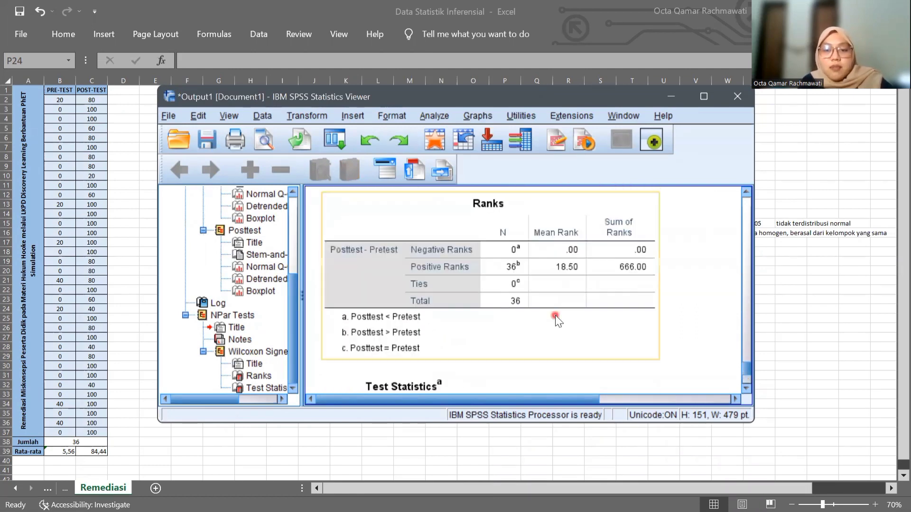
right_click(526, 306)
mouse_move(596, 352)
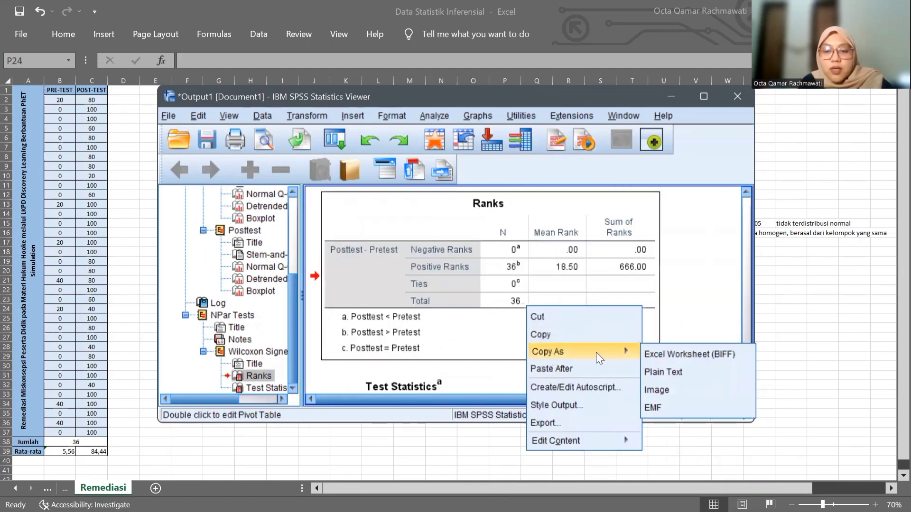
left_click(658, 389)
left_click(507, 310)
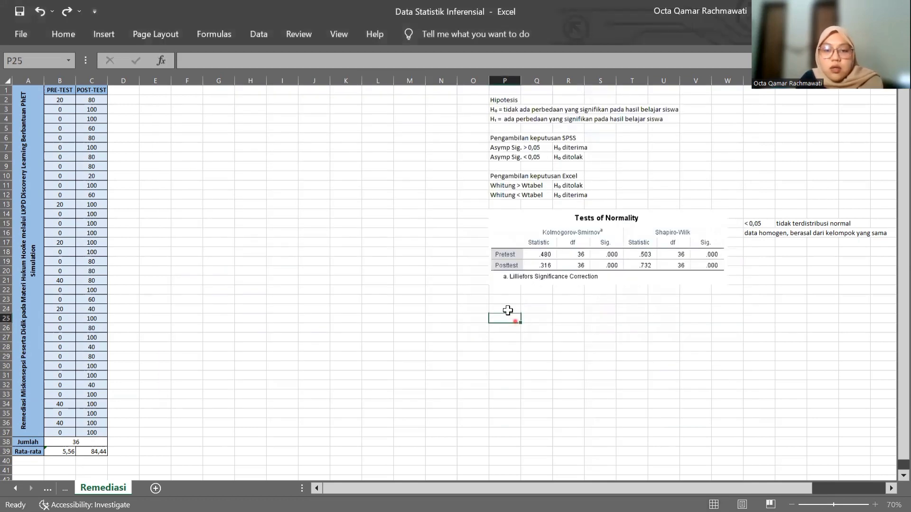
key("ctrl+v")
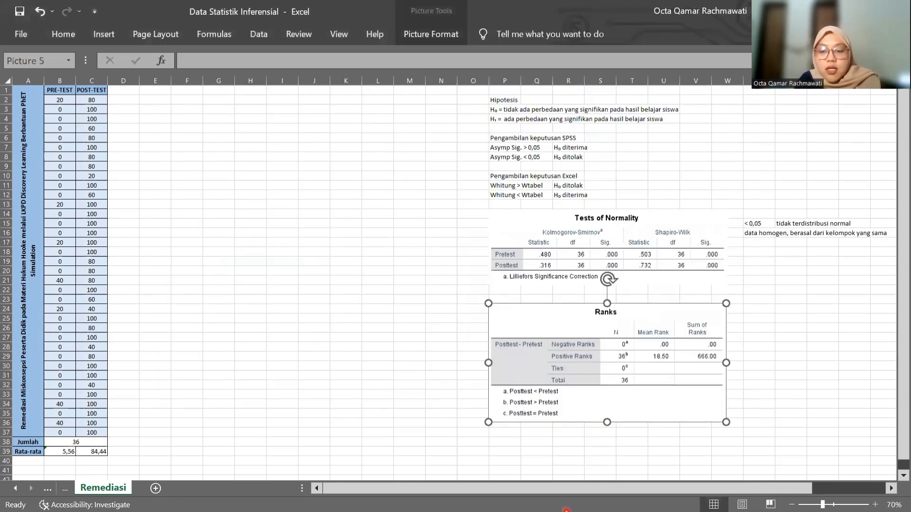
Copy the Test Statistics table from the SPSS Wilcoxon output as an image and paste it in the Excel workbook at cell X24
key("super")
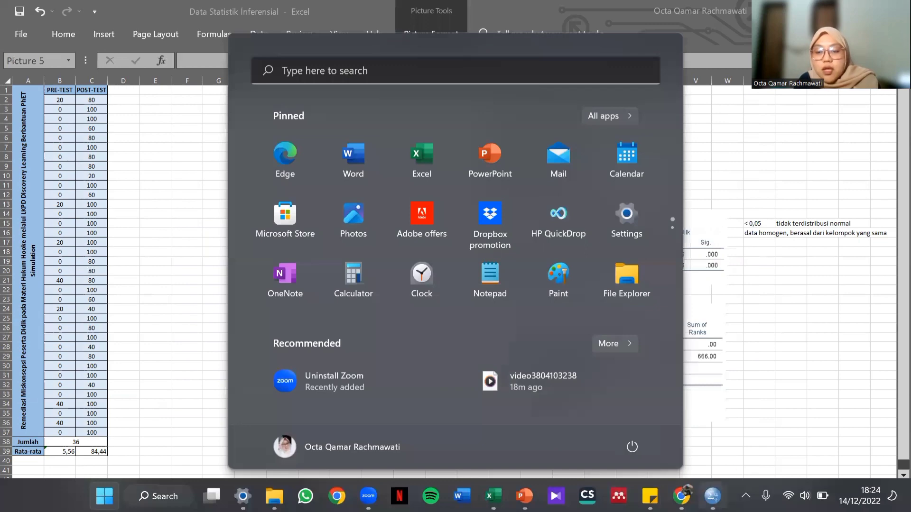
mouse_move(714, 496)
left_click(784, 432)
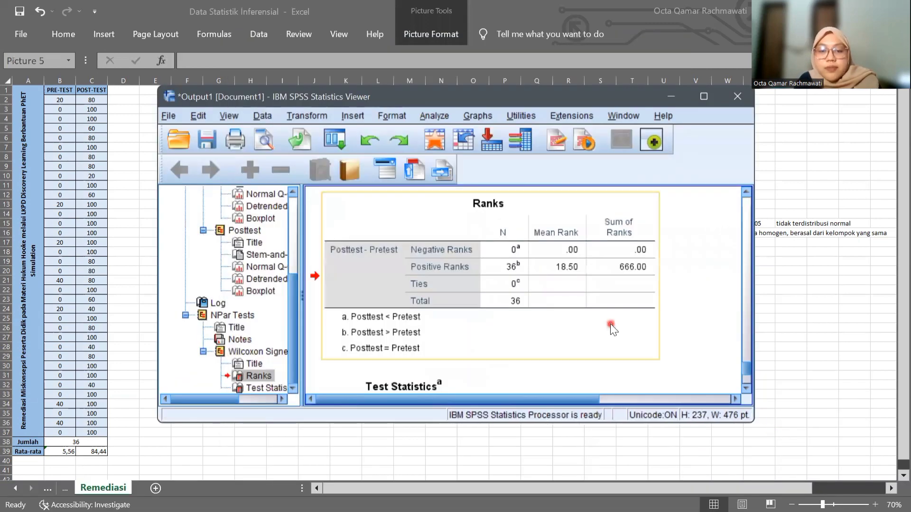
scroll(608, 323, "down", 5)
left_click(402, 262)
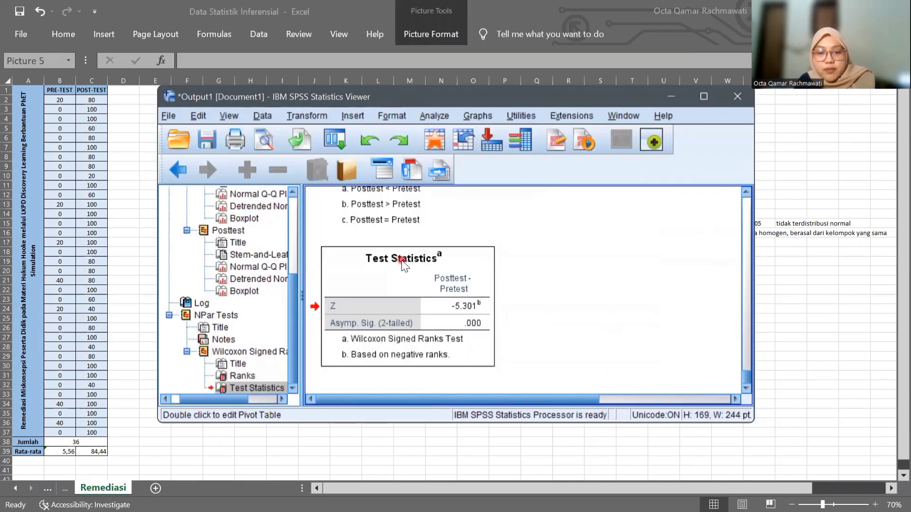
right_click(448, 278)
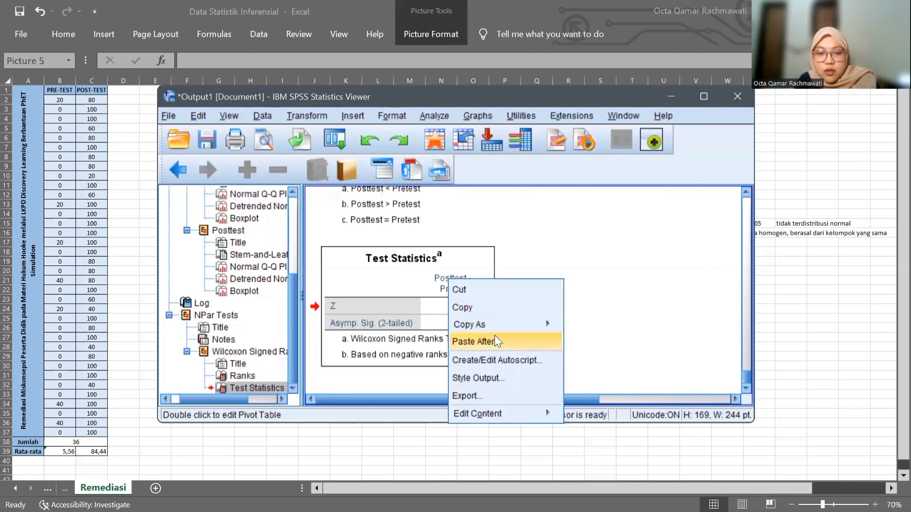
mouse_move(552, 328)
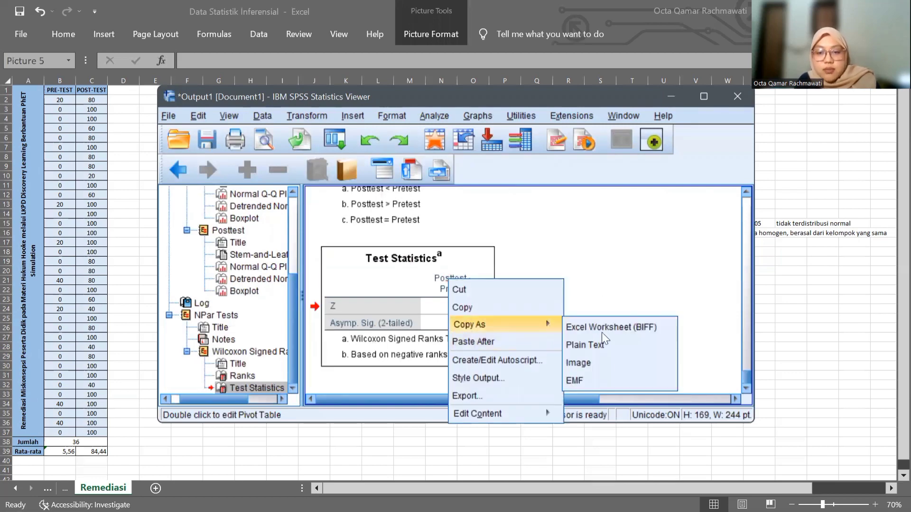
left_click(604, 365)
left_click(767, 276)
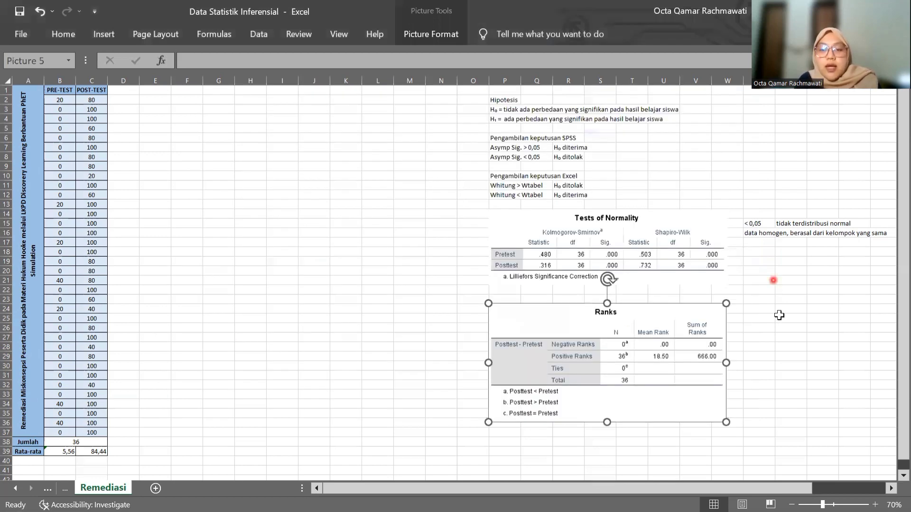
left_click(757, 309)
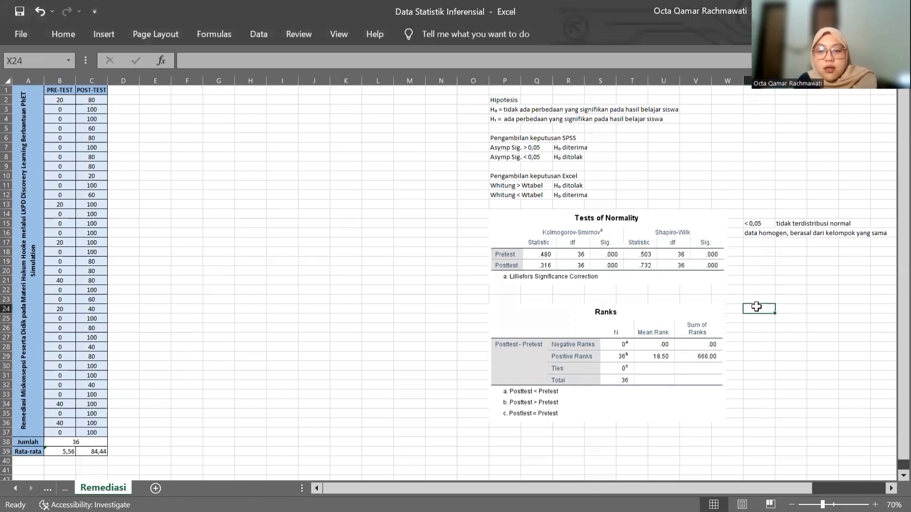
key("ctrl+v")
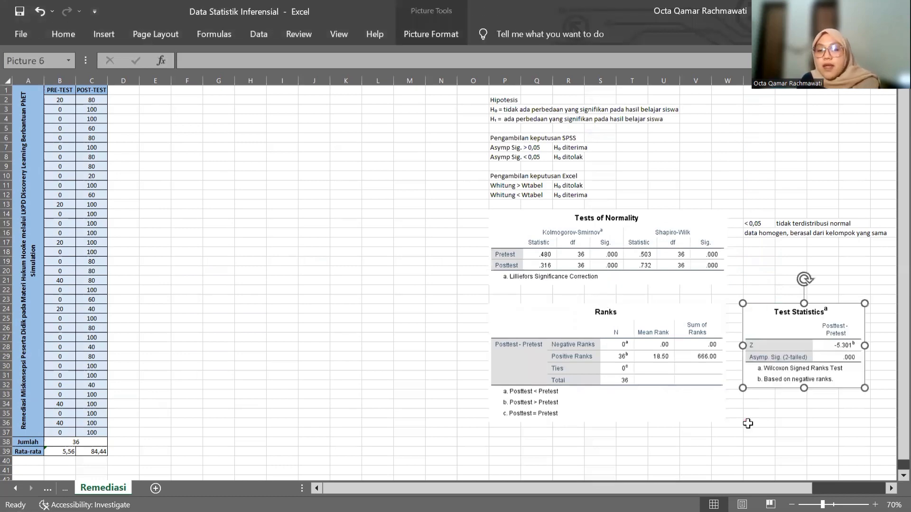
Examine the pasted Ranks and Test Statistics tables alongside the hypotheses and decision criteria on the sheet
scroll(748, 424, "up", 3, "ctrl")
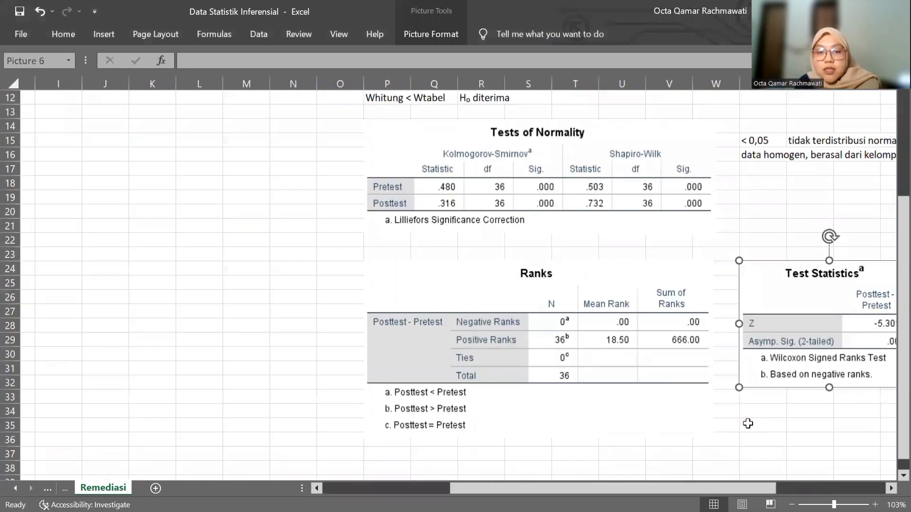
scroll(748, 423, "right", 3)
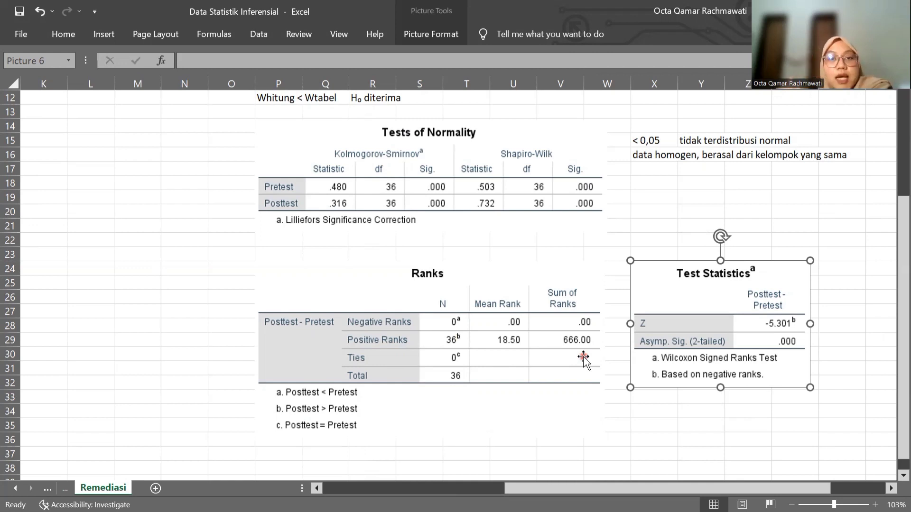
left_click(769, 416)
left_click(756, 352)
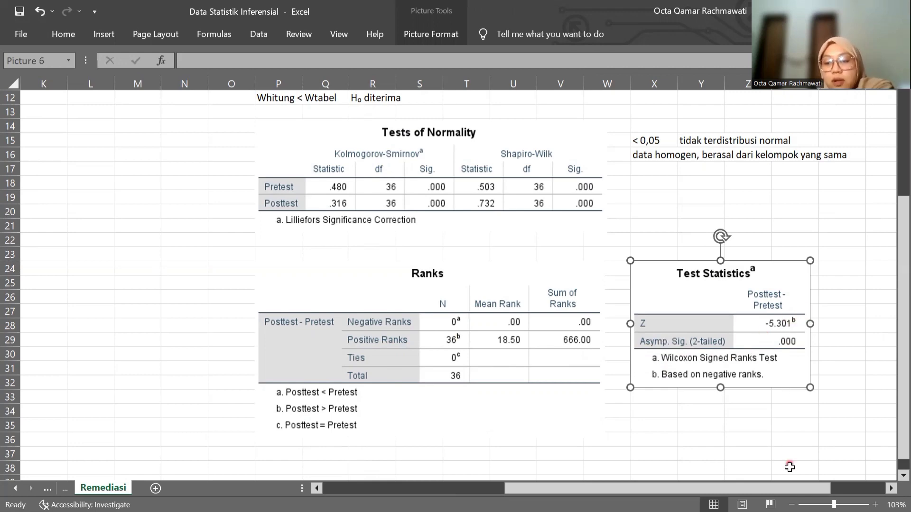
scroll(792, 504, "down", 4)
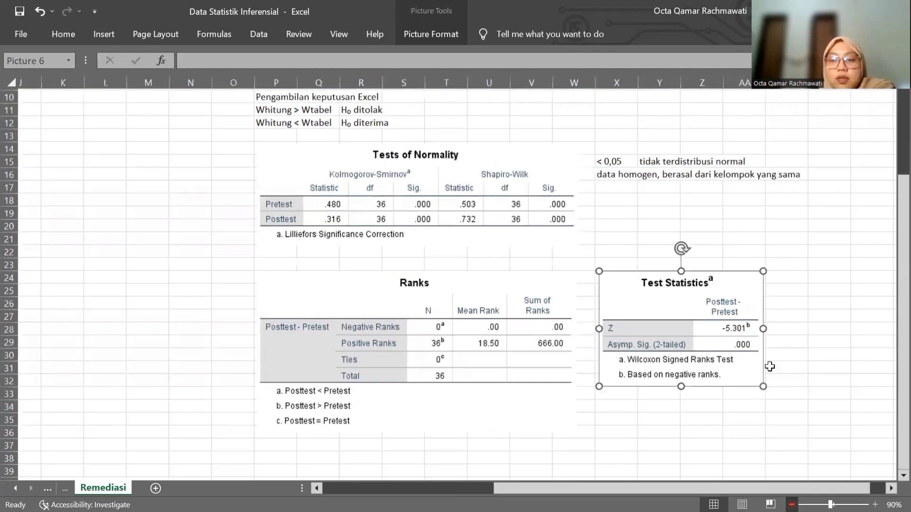
scroll(774, 334, "right", 2)
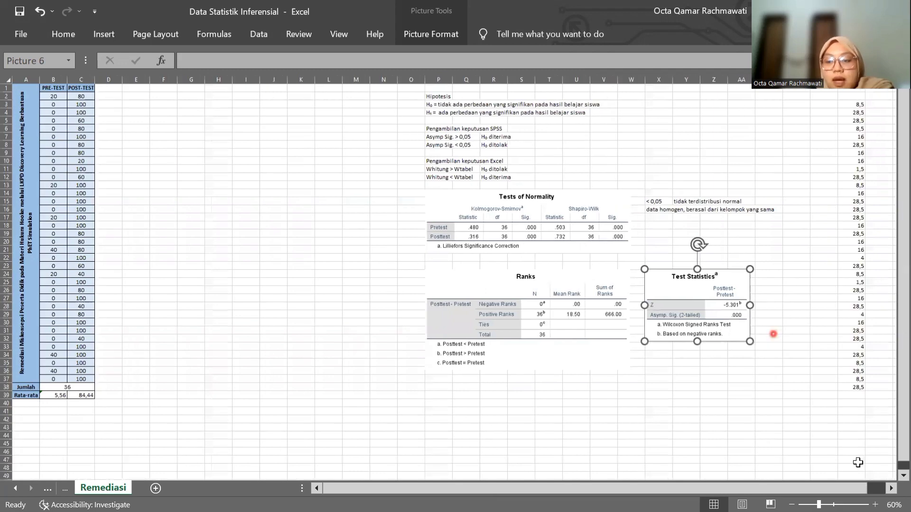
left_click(875, 504)
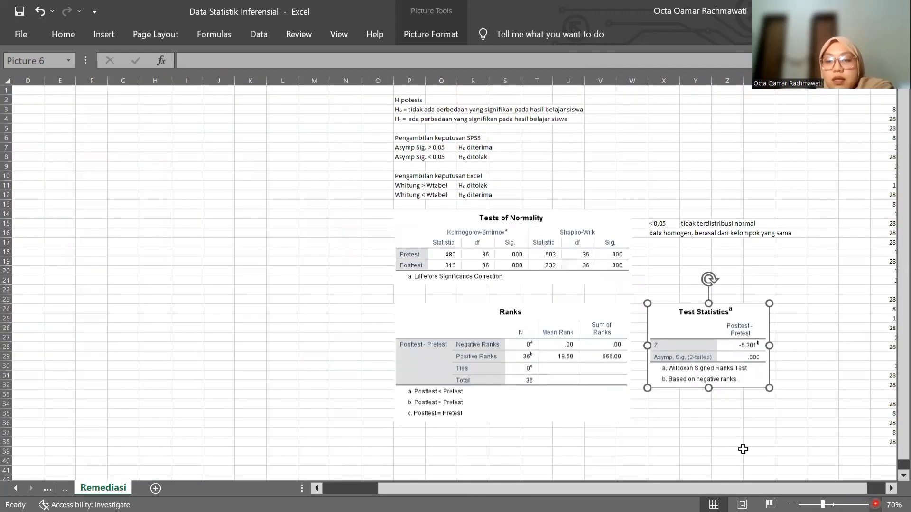
scroll(743, 449, "left", 2)
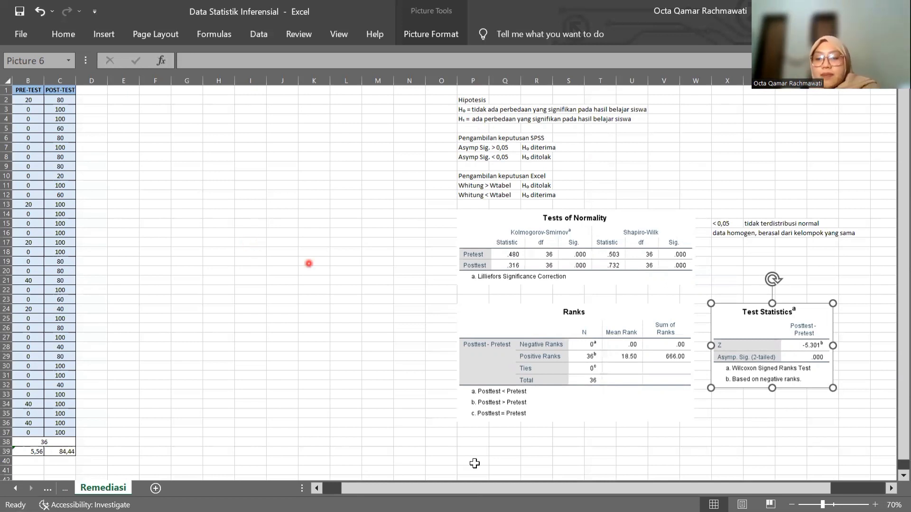
left_click(735, 403)
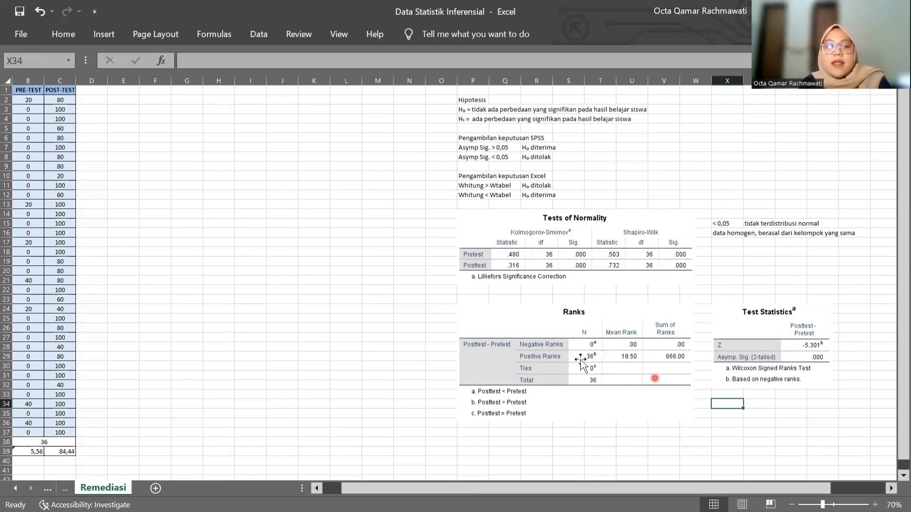
scroll(240, 287, "left", 2)
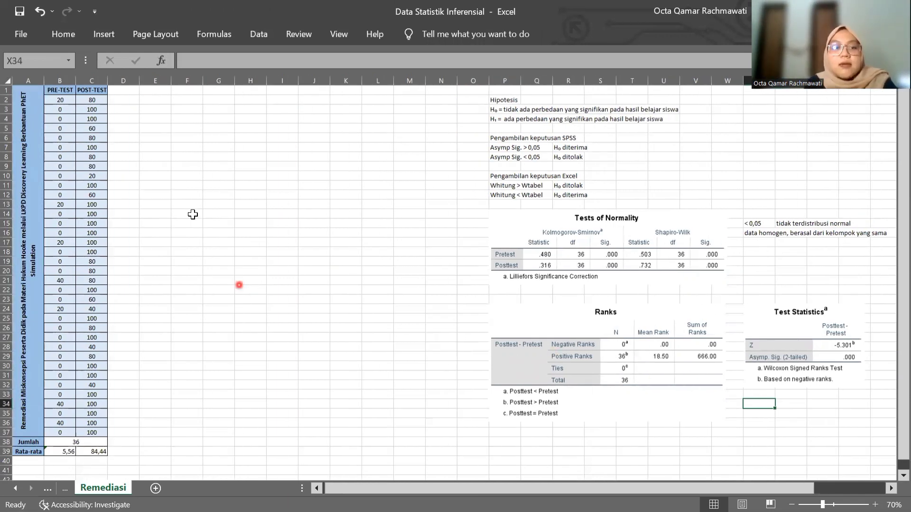
Add a SELISIH column in D with the post-test minus pre-test formula =C2-B2, filled through D37
left_click(121, 91)
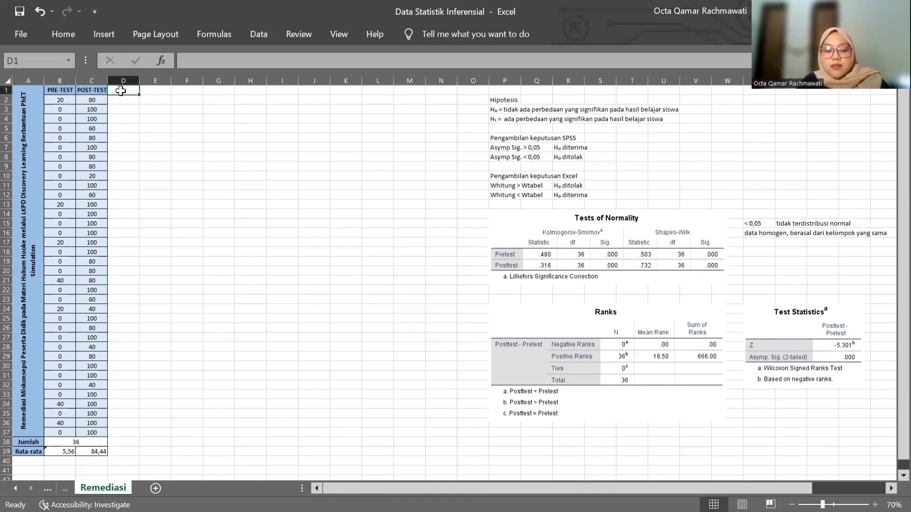
type("SELISIH")
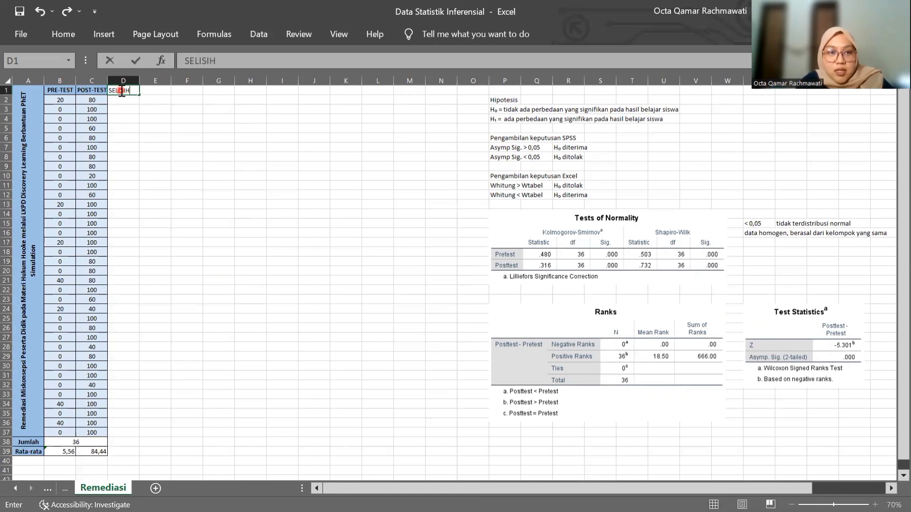
left_click(129, 103)
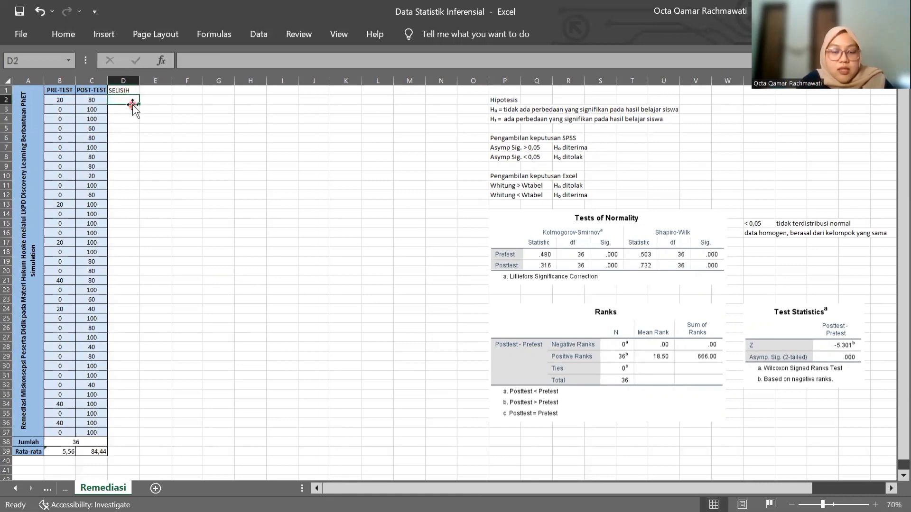
type("=")
left_click(84, 101)
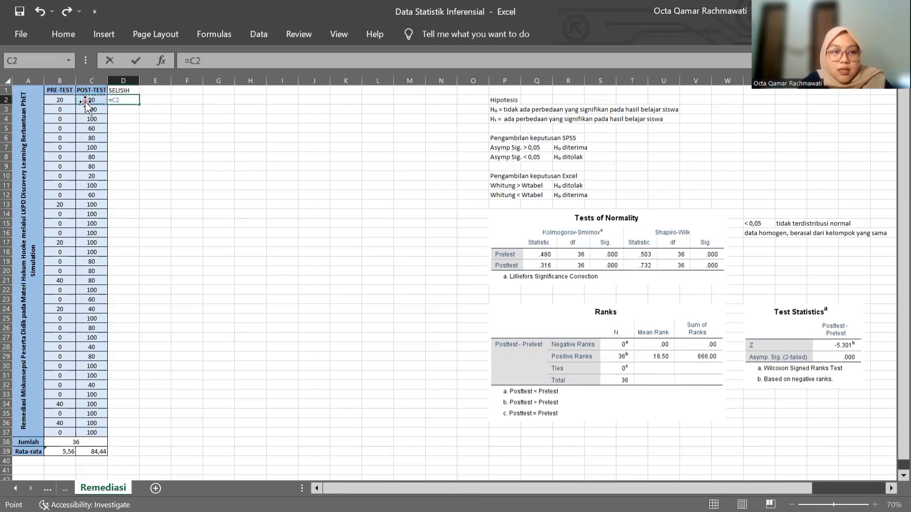
type("-")
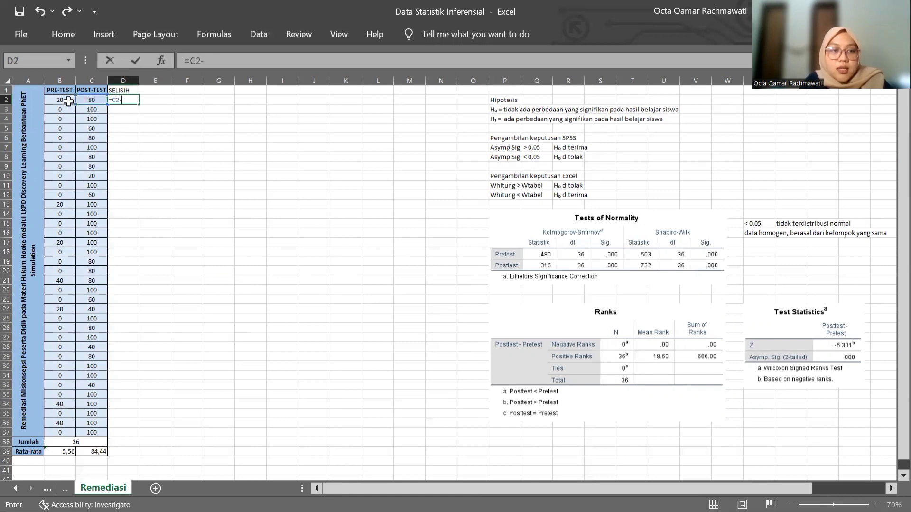
left_click(69, 101)
key("Return")
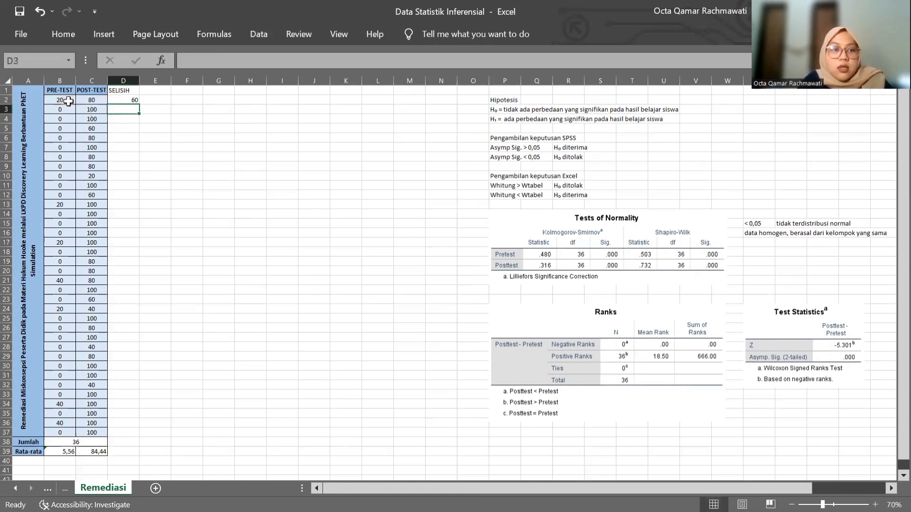
left_click(123, 101)
left_click_drag(137, 107, 126, 435)
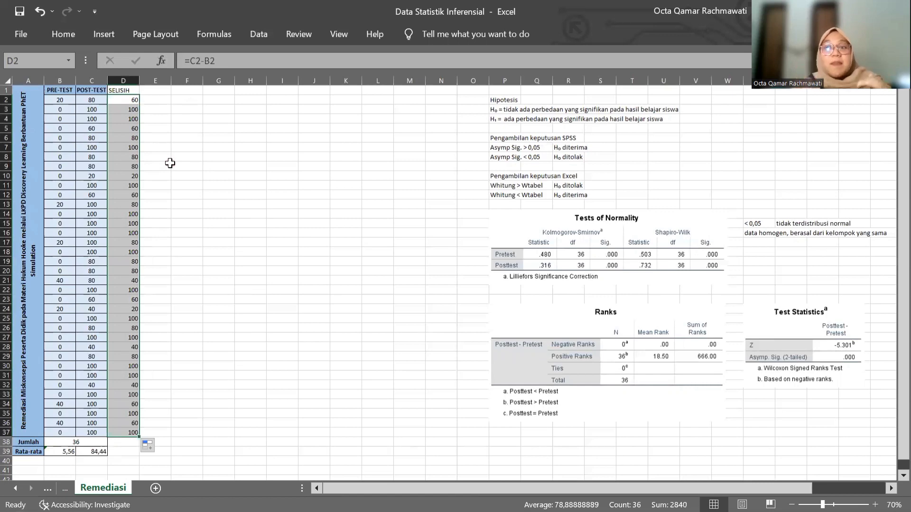
Enter the column heading RANK in cell E1 beside SELISIH
left_click(155, 98)
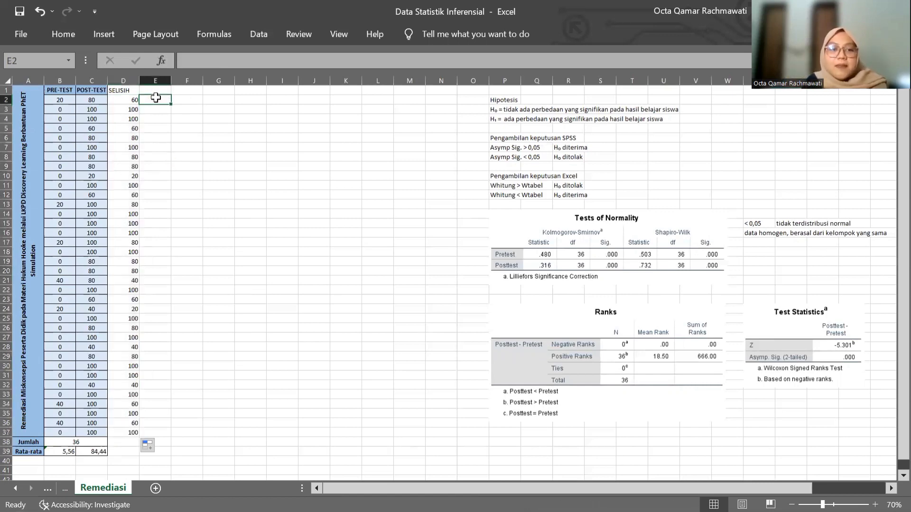
left_click(154, 90)
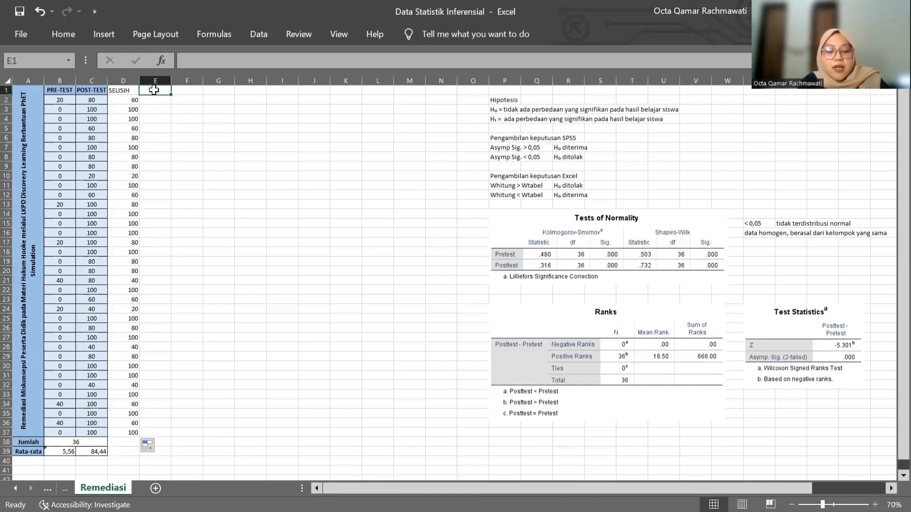
type("ra")
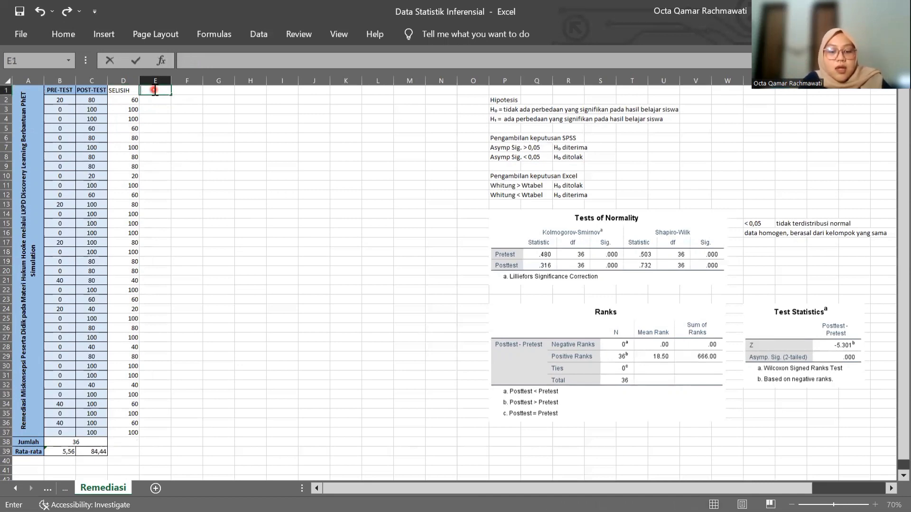
type("NK")
key("Return")
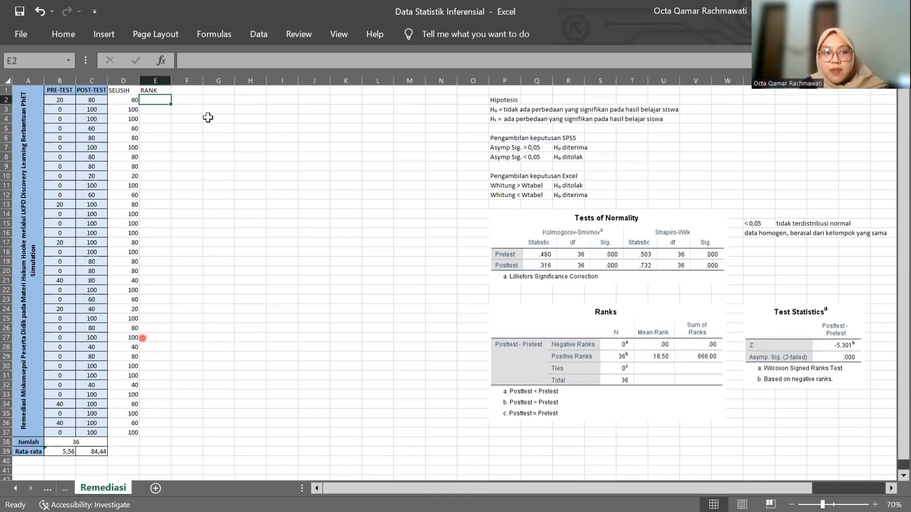
Copy the SELISIH results in D2:D37 and paste them as values only starting at cell I2
left_click(125, 101)
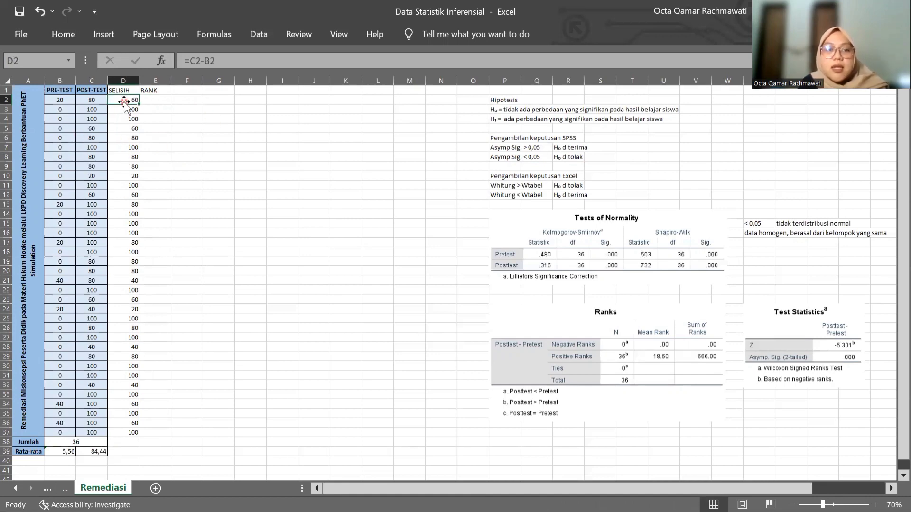
left_click_drag(123, 100, 130, 435)
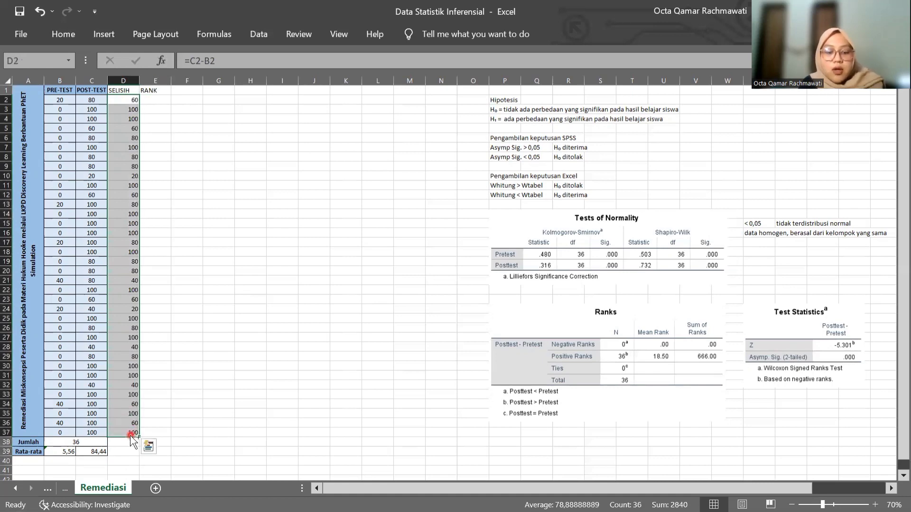
key("ctrl+c")
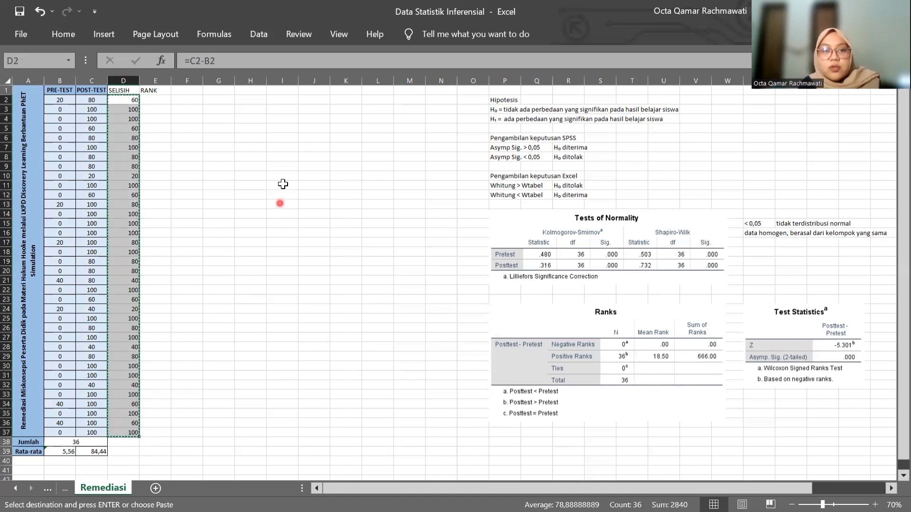
left_click(295, 100)
key("ctrl+v")
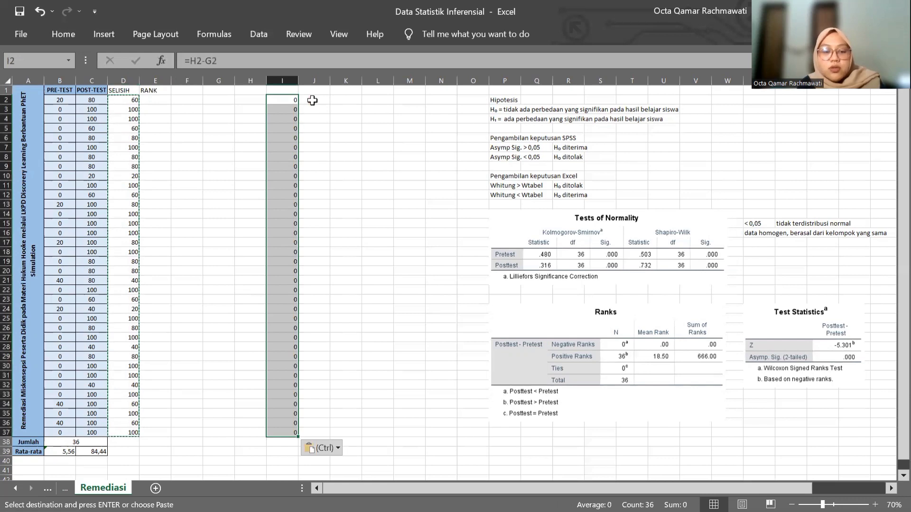
key("ctrl+z")
right_click(281, 101)
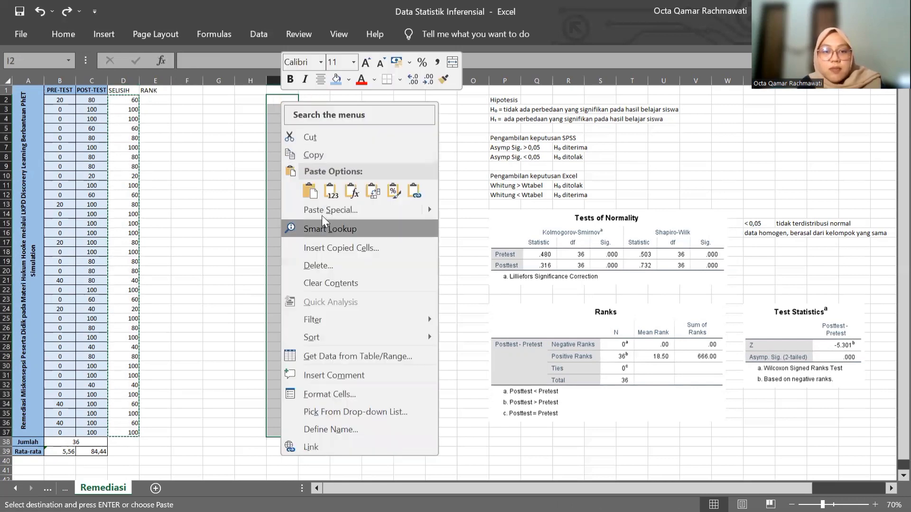
left_click(330, 191)
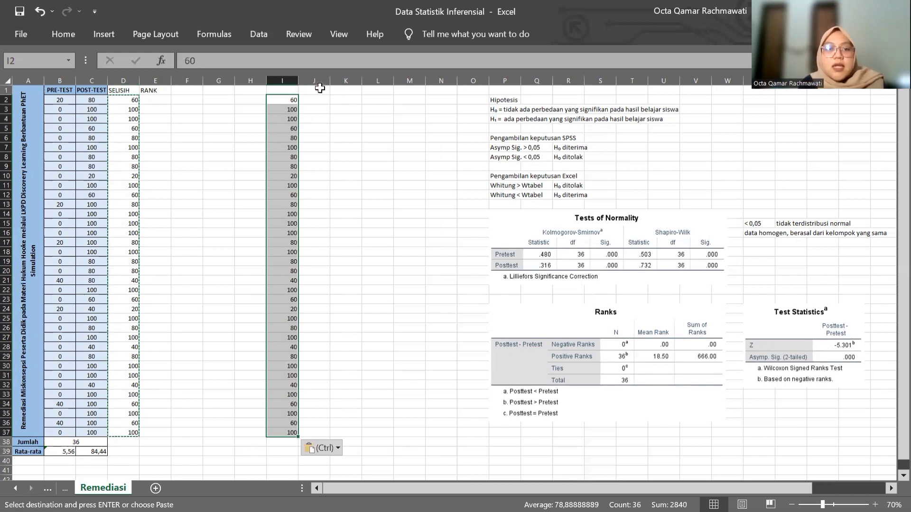
Enter the column heading NORMAL in cell J1
left_click(319, 88)
type("N")
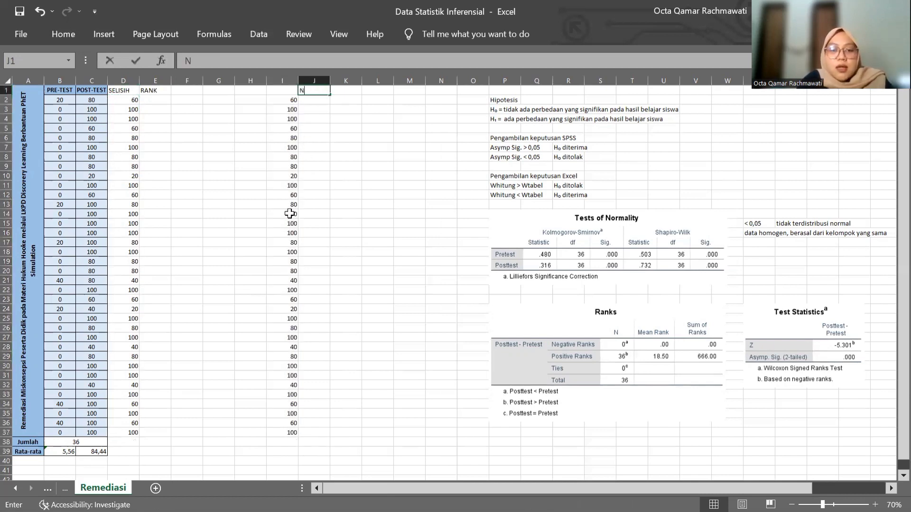
type("ORMAL")
key("Tab")
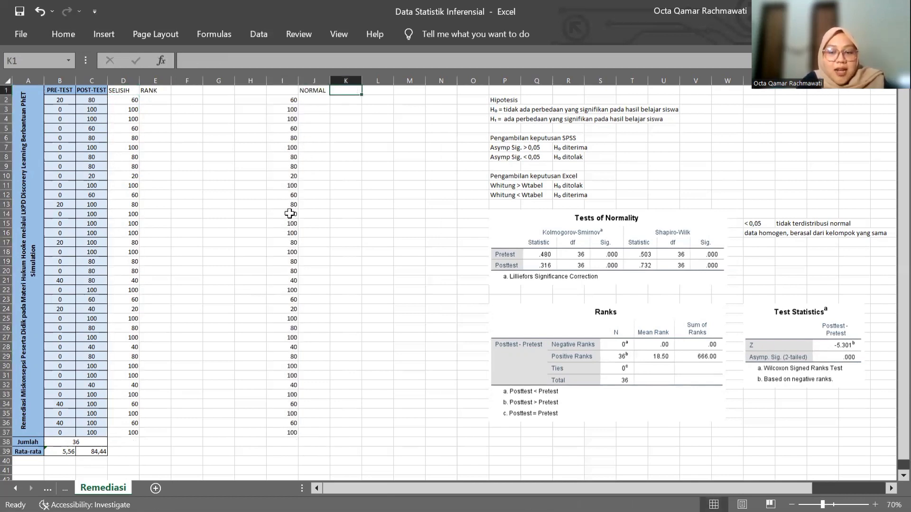
left_click(308, 100)
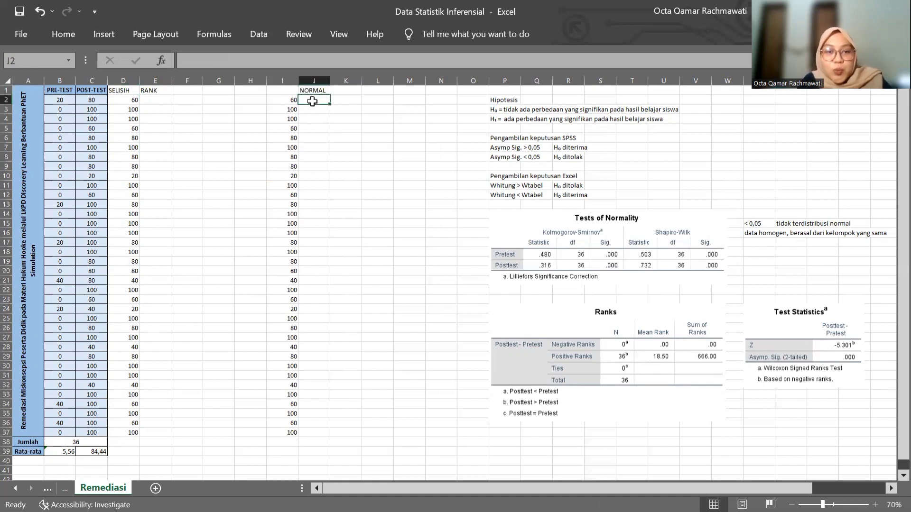
Sort the copied difference values in I2:I37 from smallest to largest
left_click_drag(294, 100, 289, 442)
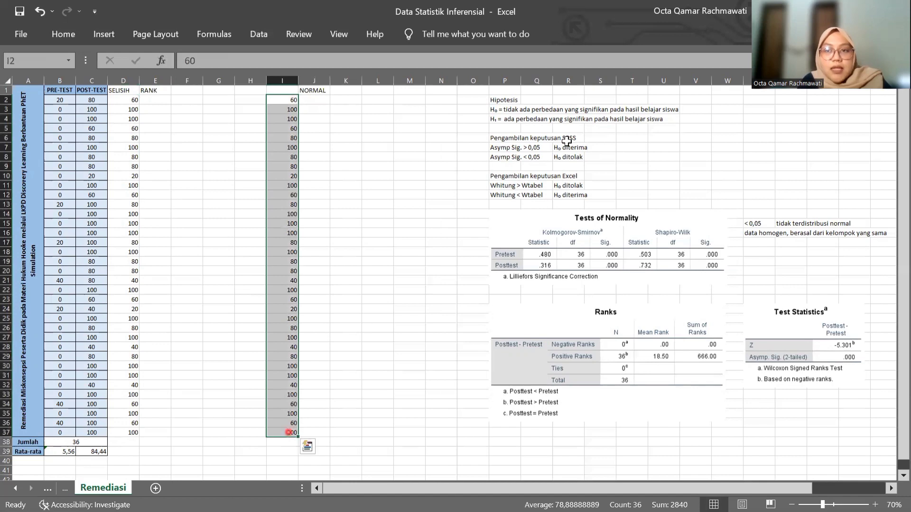
left_click(70, 35)
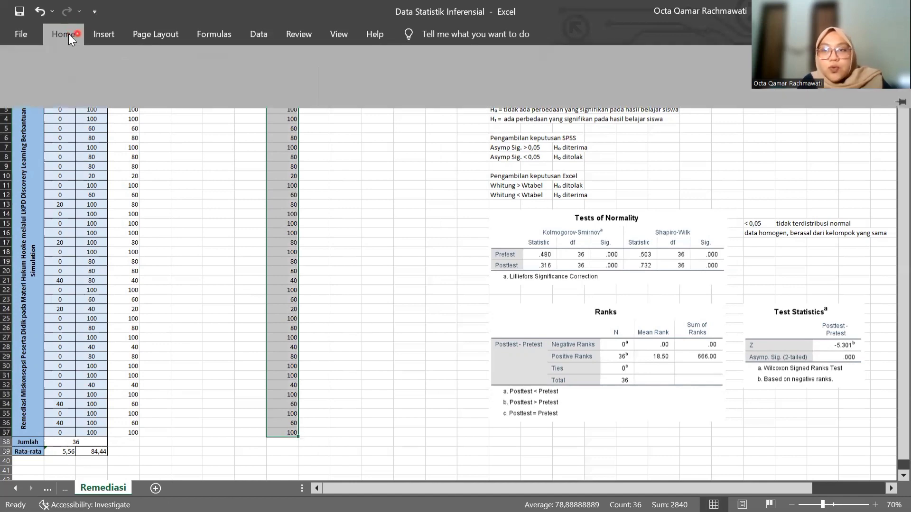
left_click(814, 95)
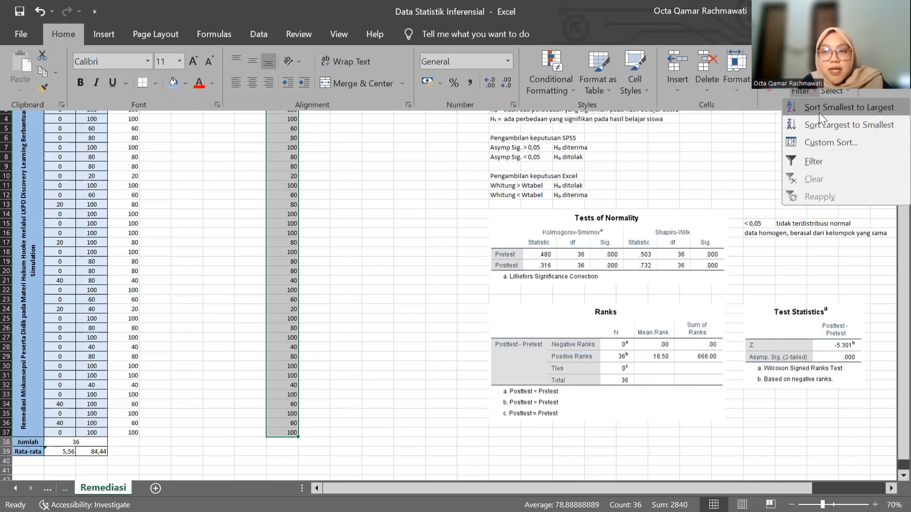
left_click(819, 115)
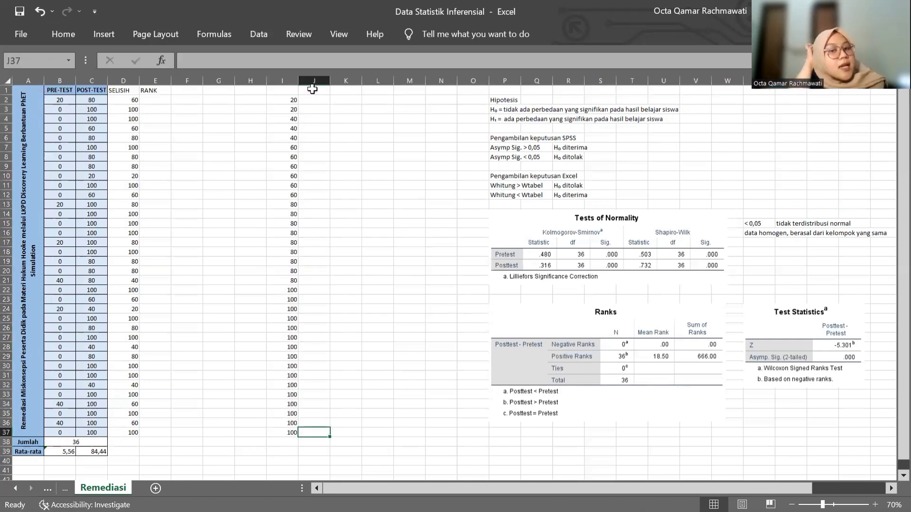
Enter the heading NORMAL in J1 and number cells J2:J37 consecutively from 1 to 36
left_click(306, 90)
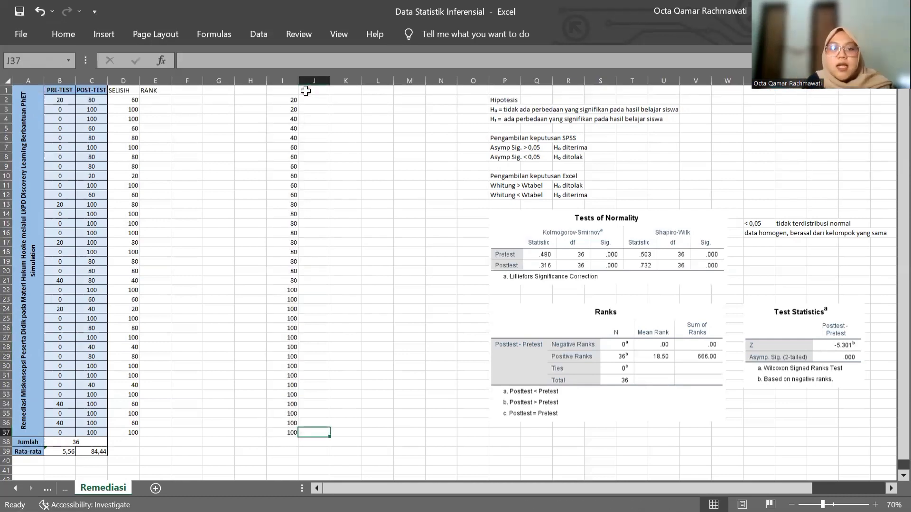
type("NORMAL")
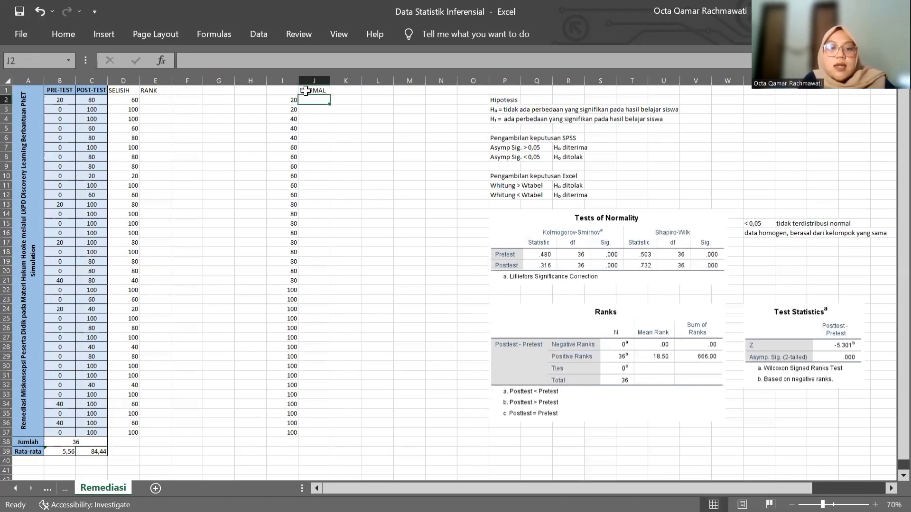
key("Return")
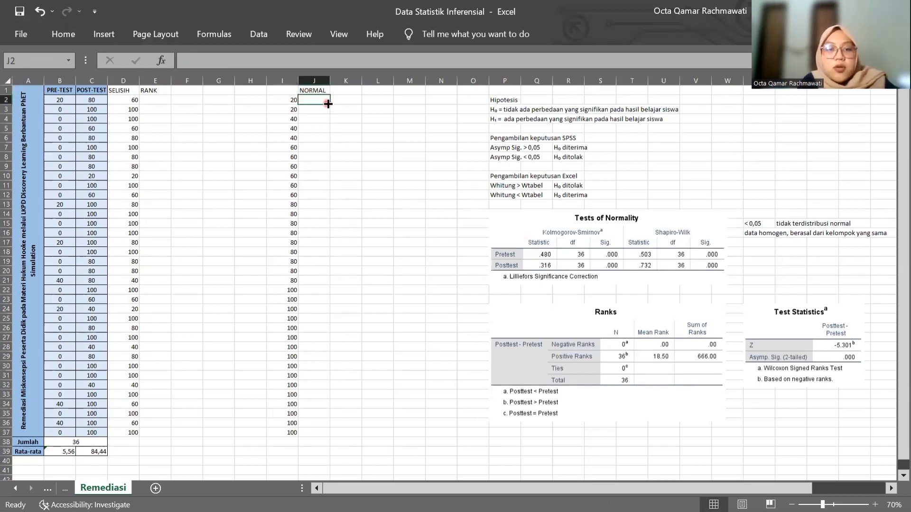
key("Return")
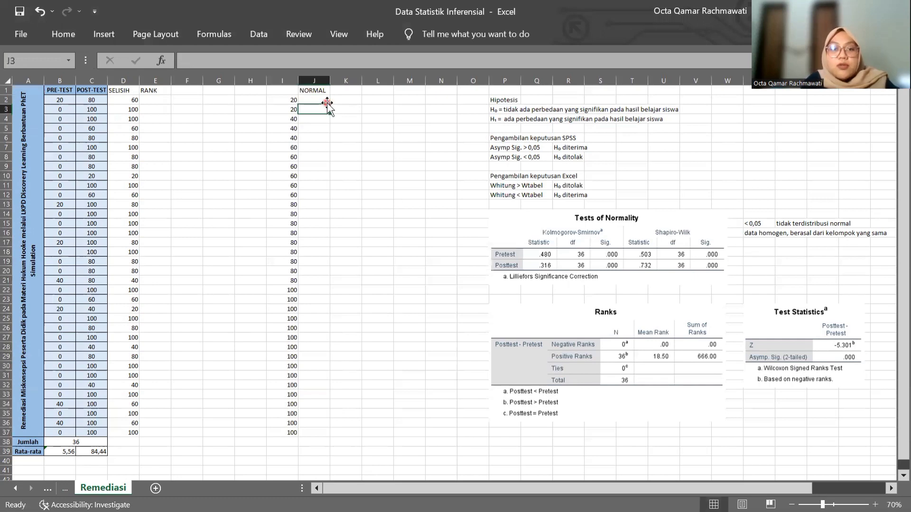
type("2")
left_click(326, 102)
type("1")
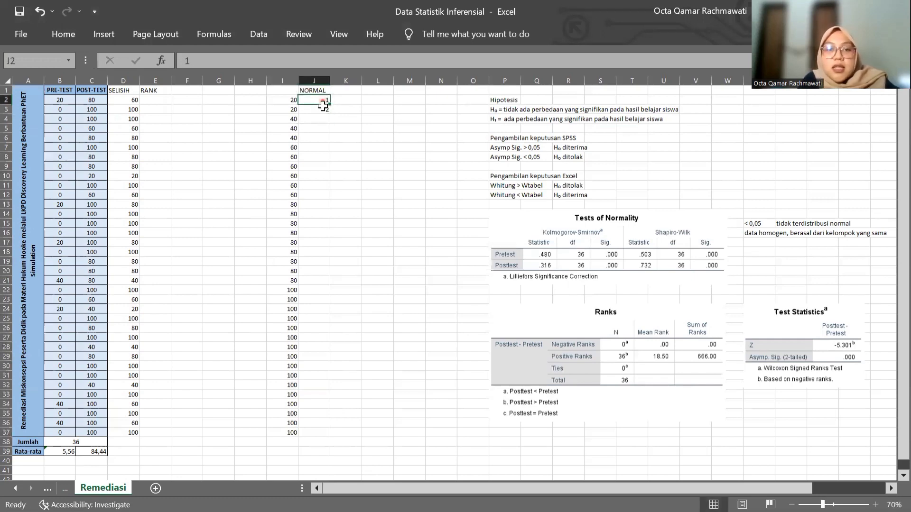
left_click_drag(325, 101, 329, 434)
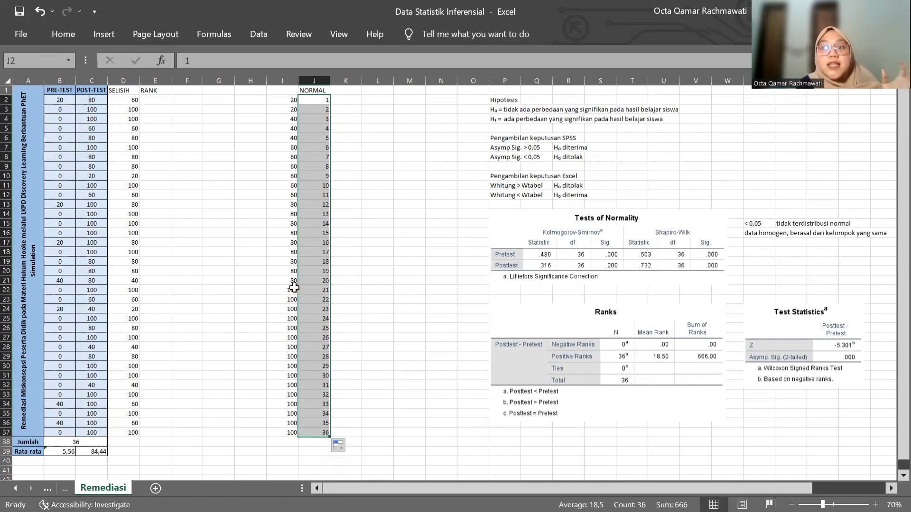
Enter the column heading JADI in cell K1 beside NORMAL
left_click(352, 89)
type("JADI")
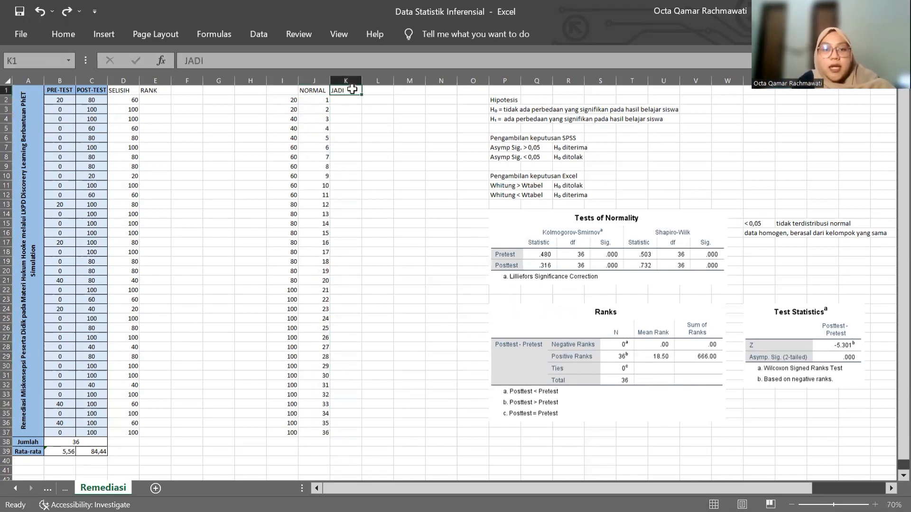
key("Return")
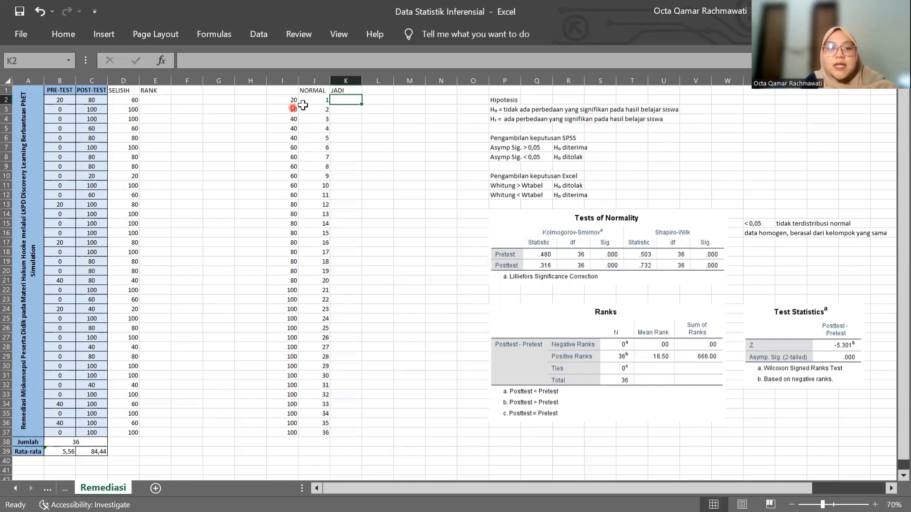
Average the NORMAL ranks of the two differences of 20 with the formula =SUM(J2:J3)/2 in cell L2
left_click(387, 100)
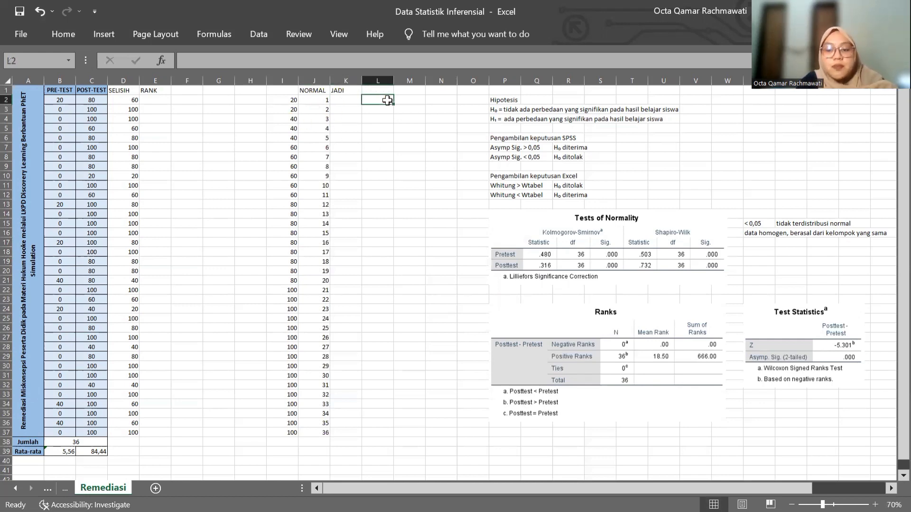
type("=")
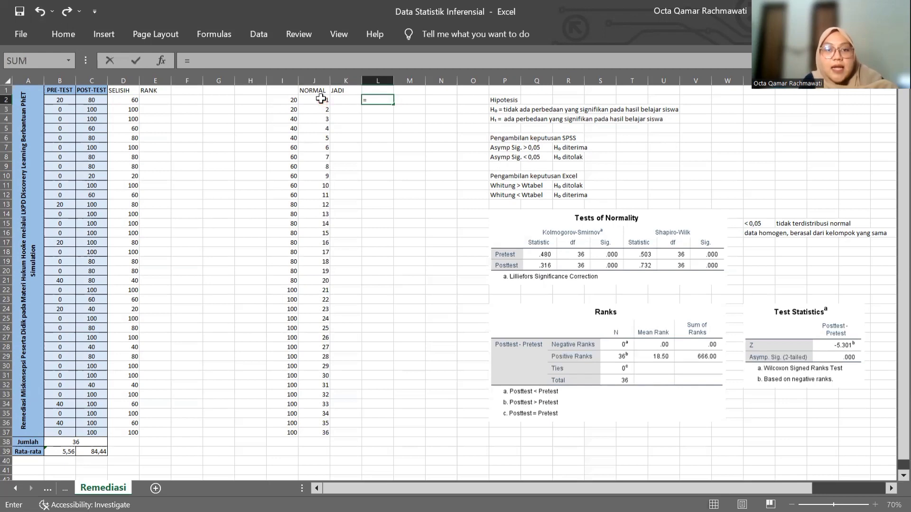
type("sum")
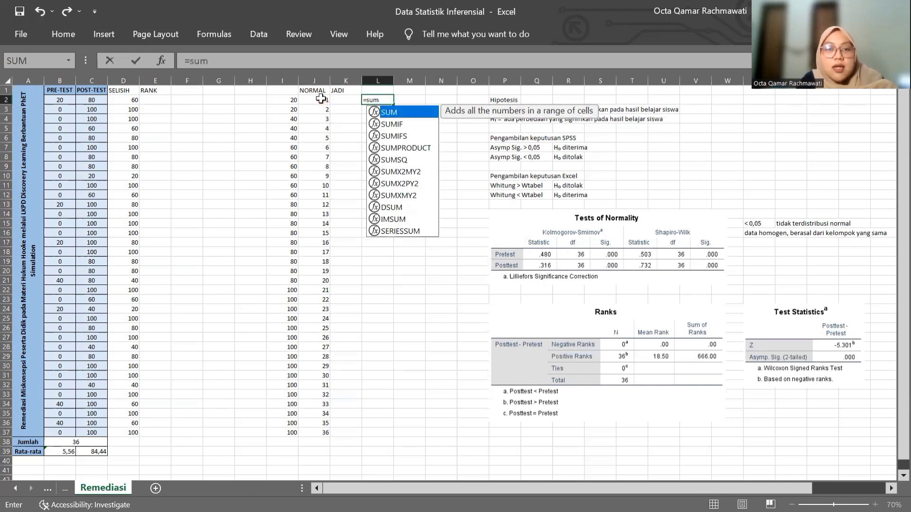
type("(")
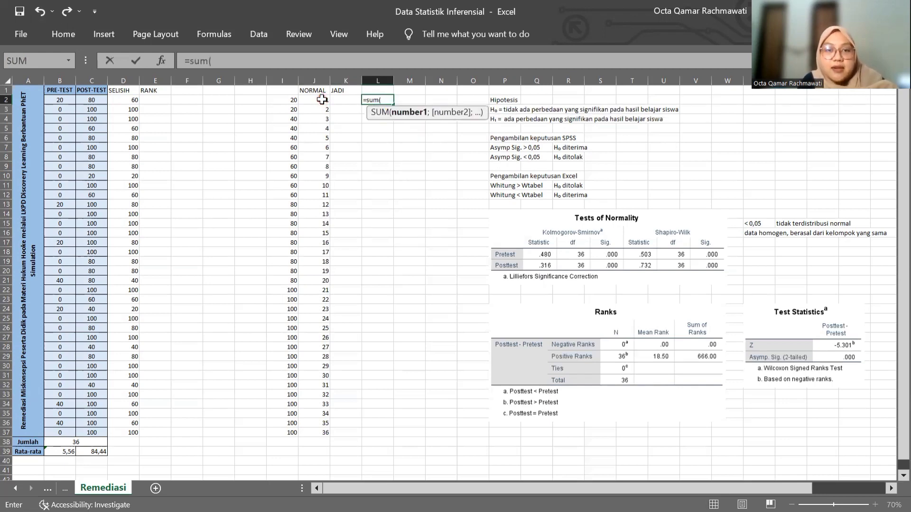
left_click_drag(322, 100, 320, 107)
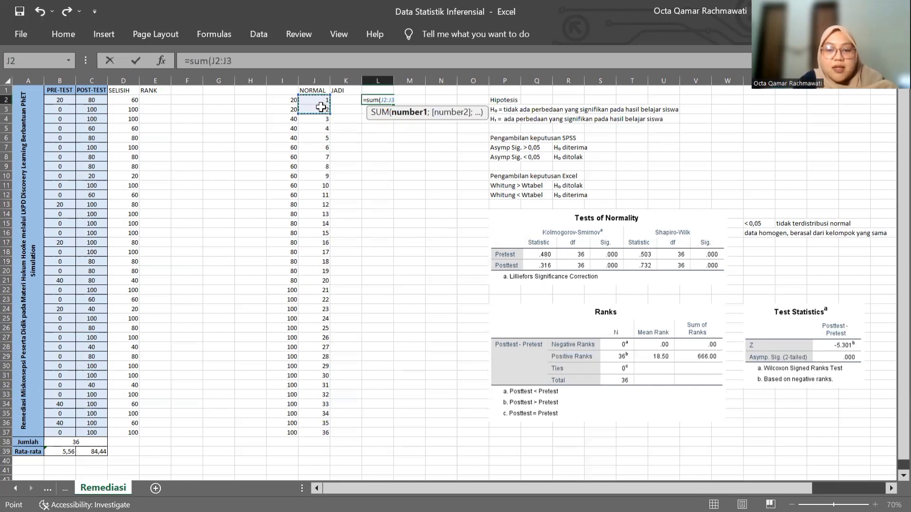
type(")/2")
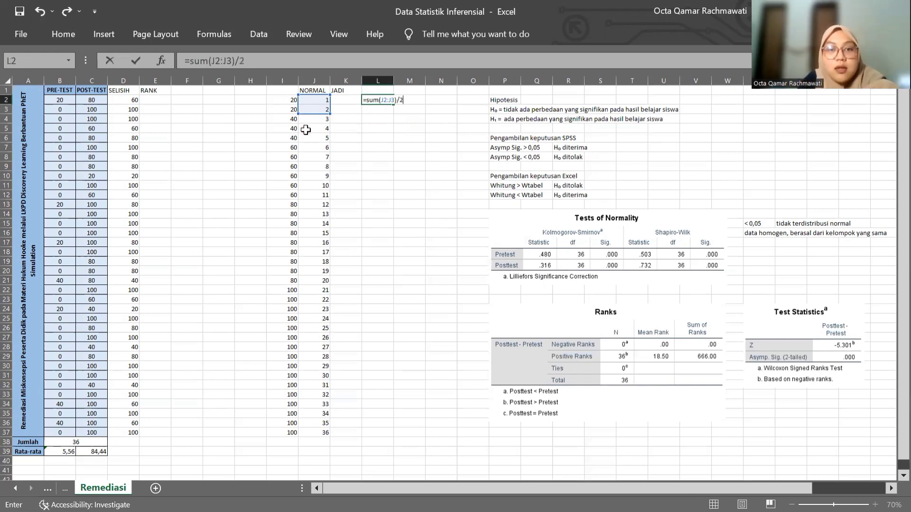
key("Return")
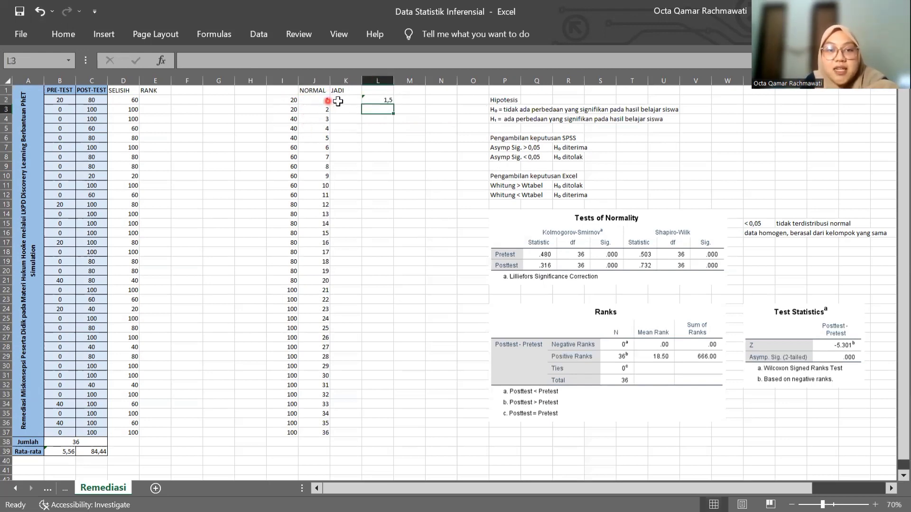
Enter the averaged rank 1,5 in the JADI column for both differences of 20, cells K2 and K3
left_click(339, 101)
type("1,5")
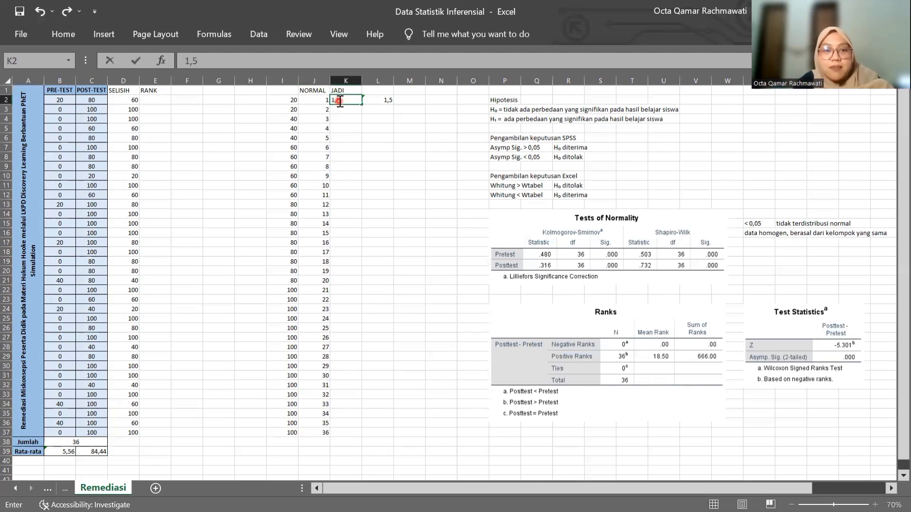
key("Return")
type("1,5")
key("Return")
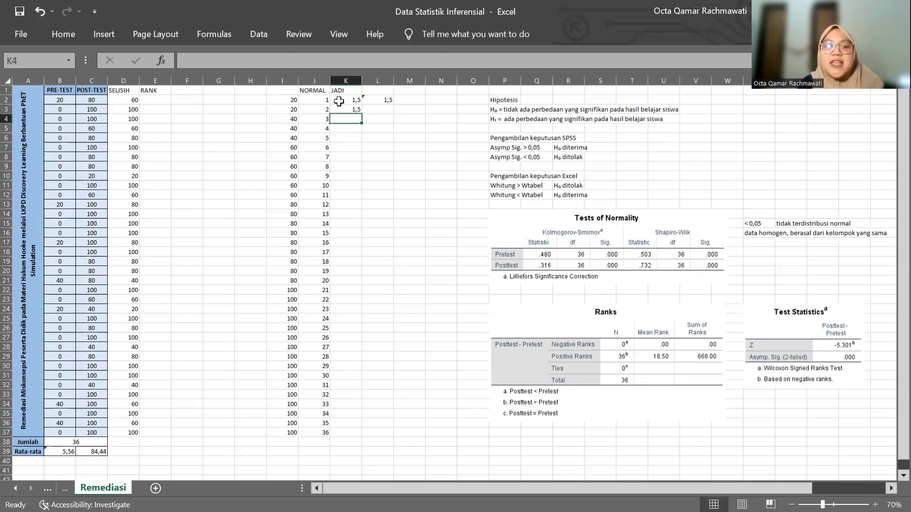
Average the NORMAL ranks of the three differences of 40 in cell L4 by dividing the SUM of J4:J6 by their count
left_click(375, 120)
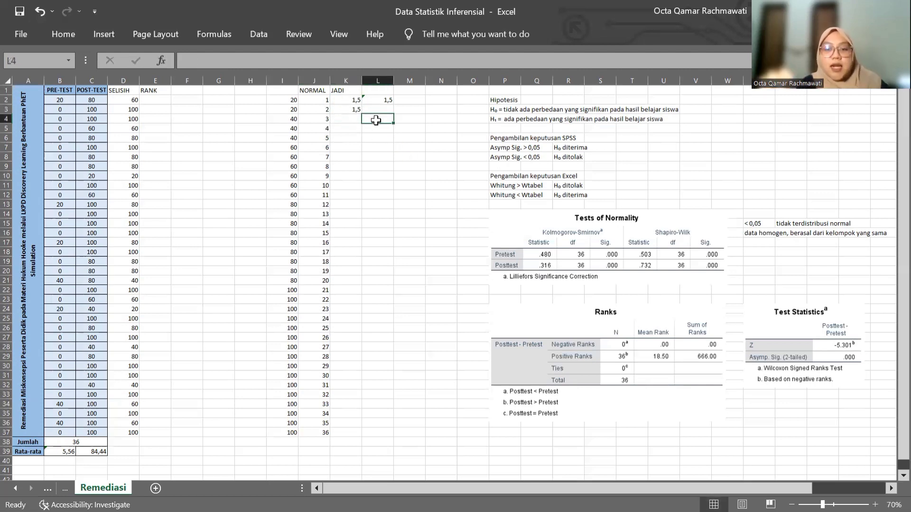
type("=")
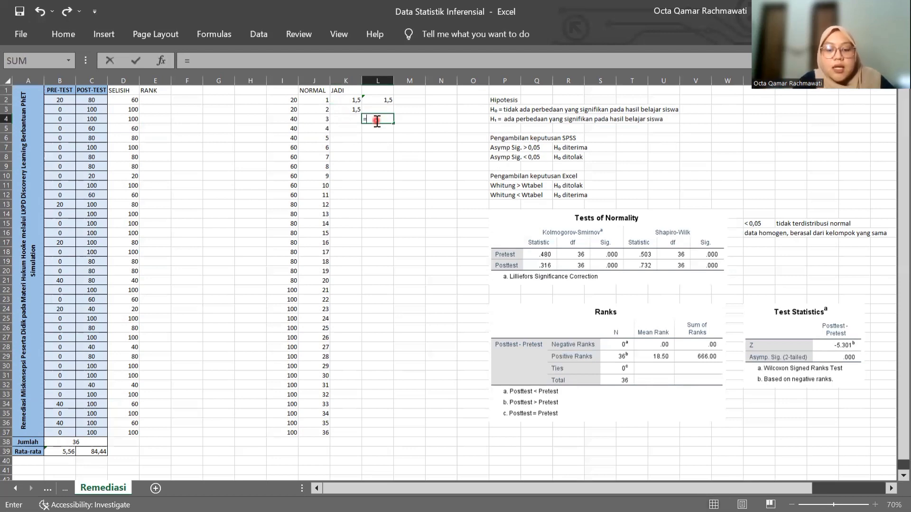
type("sum")
left_click_drag(323, 119, 323, 136)
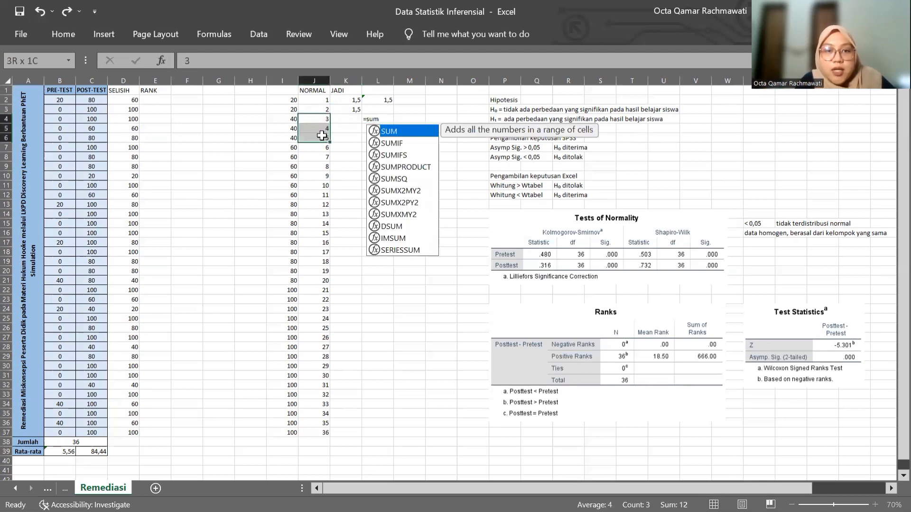
double_click(374, 119)
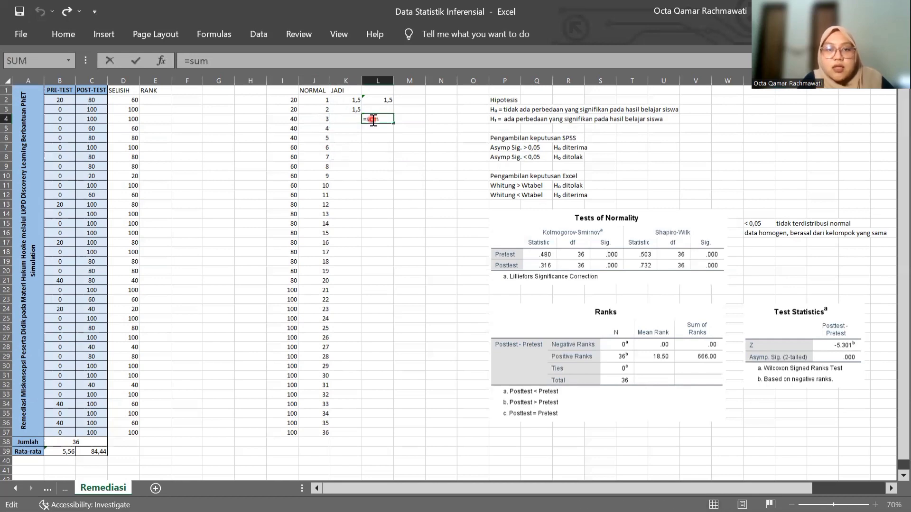
left_click(385, 119)
type("(")
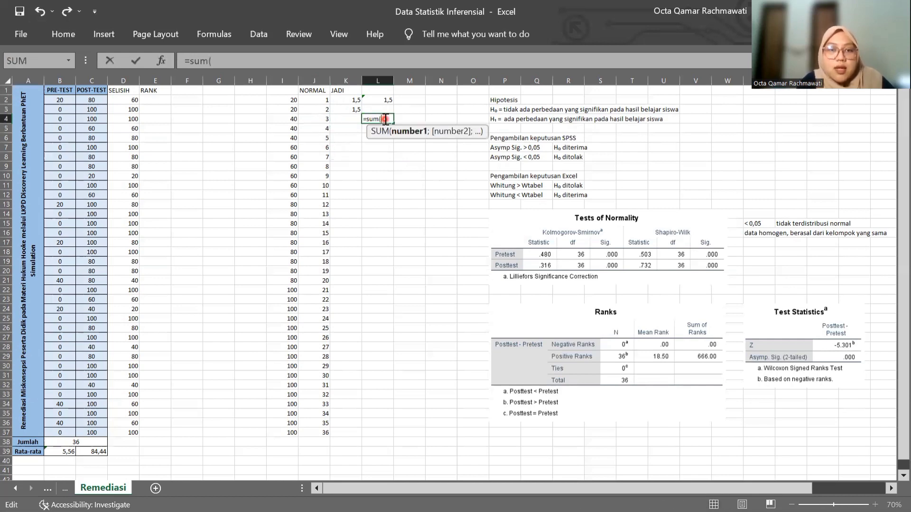
left_click_drag(320, 119, 319, 138)
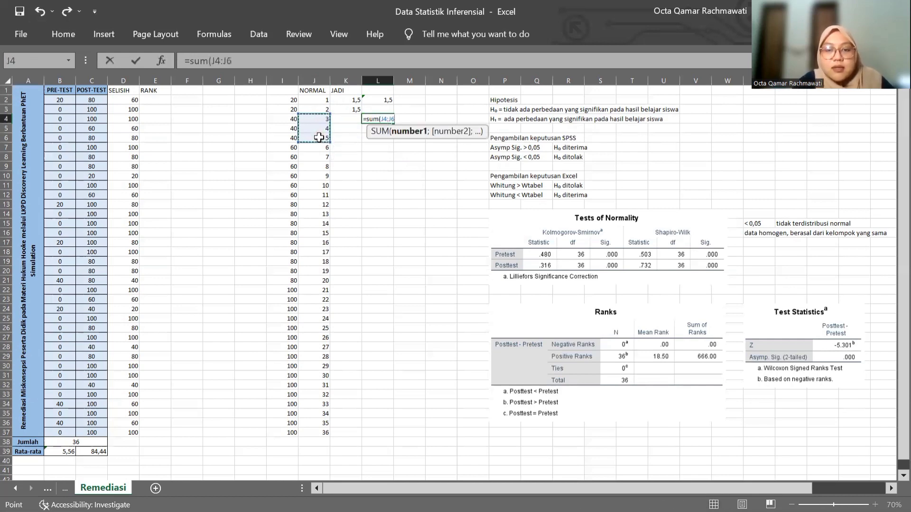
type(")")
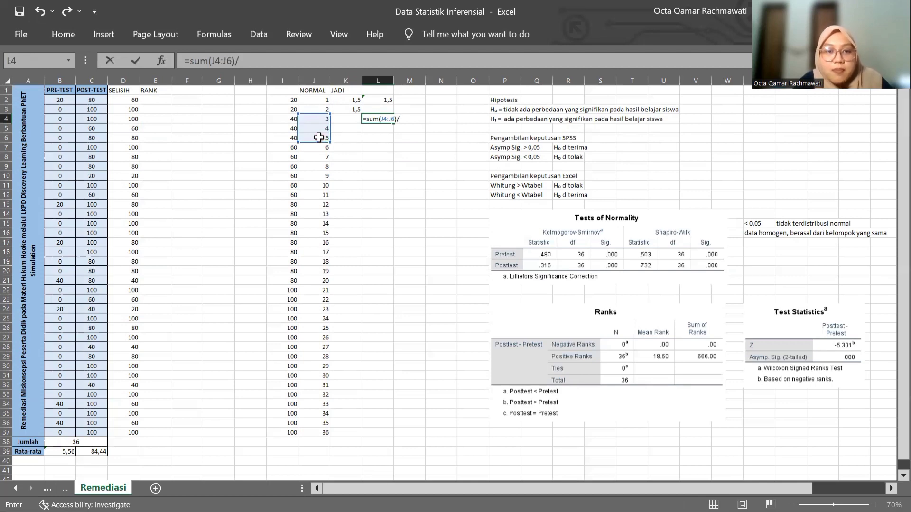
Enter the averaged rank 4 in the JADI column for the three differences of 40, cells K4:K6
left_click(344, 122)
type("4")
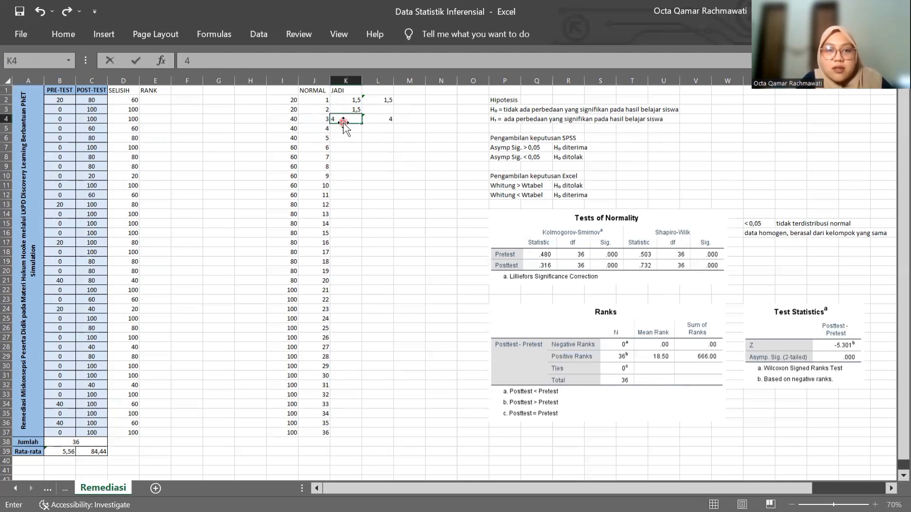
key("Return")
type("4")
key("Return")
type("4")
key("Return")
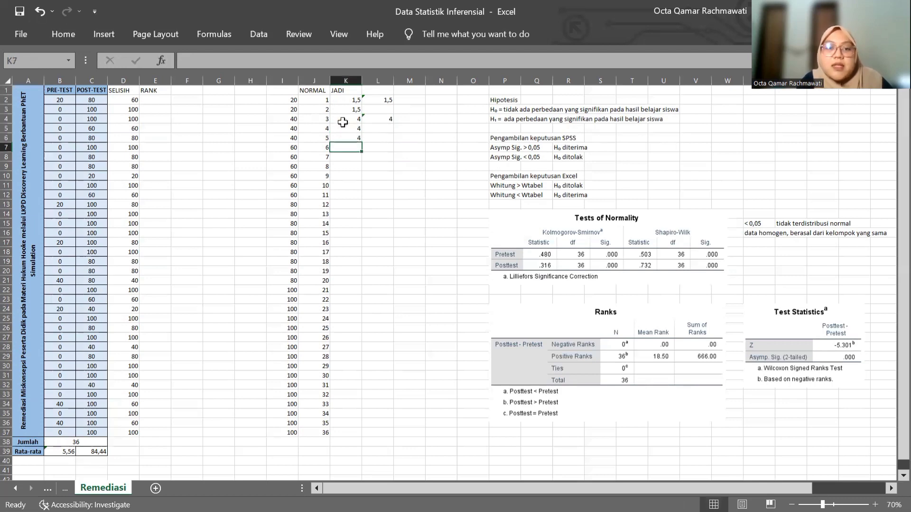
Average the NORMAL ranks of the six differences of 60 with the formula =SUM(J7:J12)/6 in cell L7
left_click(385, 148)
type("=")
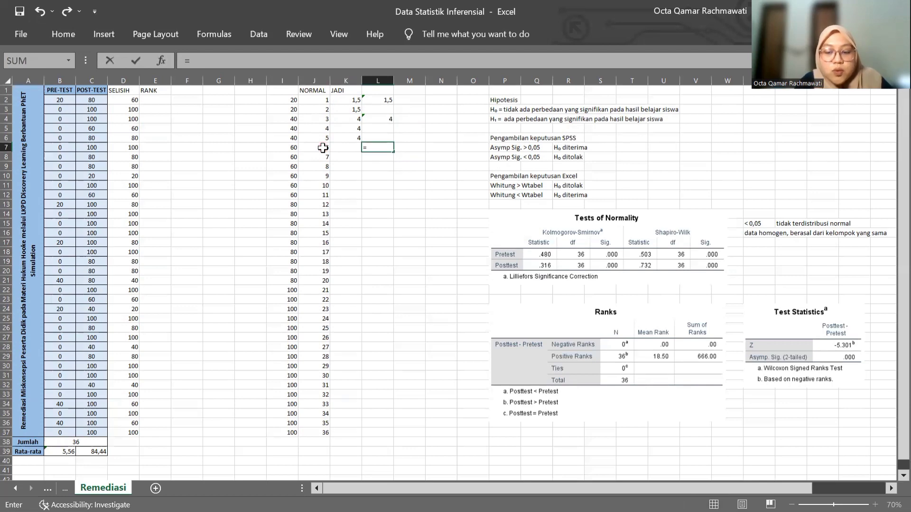
type("SUM(")
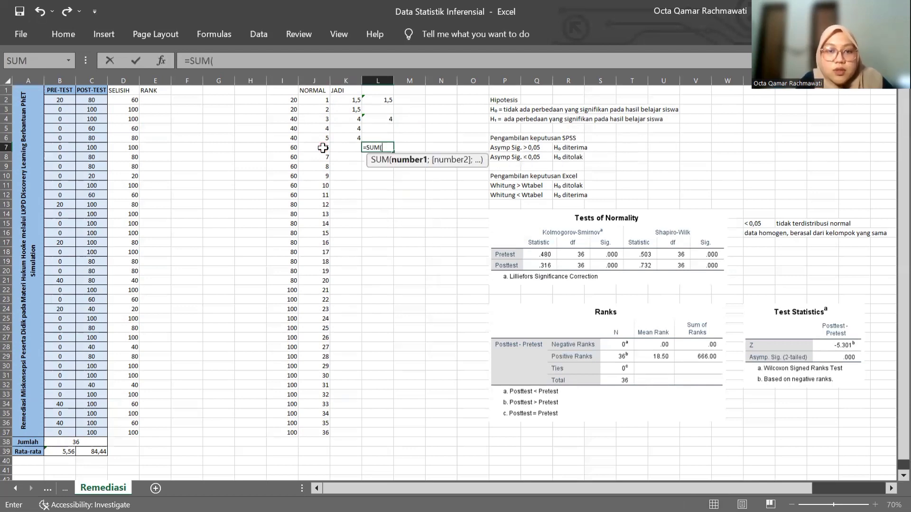
left_click_drag(319, 146, 322, 195)
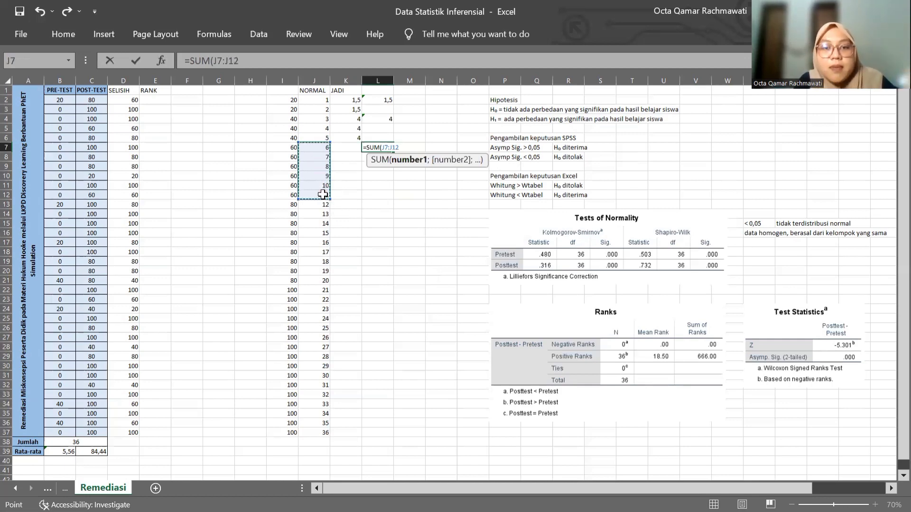
type(")/6")
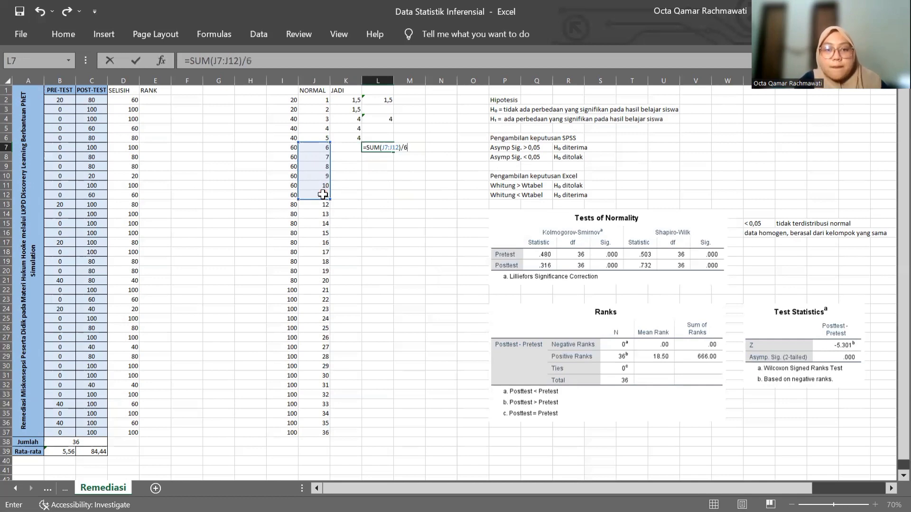
key("Return")
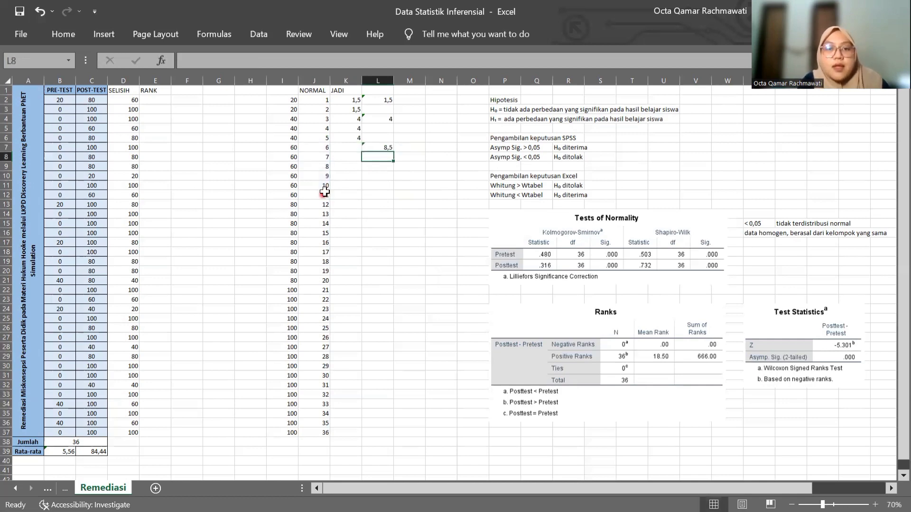
Enter the averaged rank 8,5 in the JADI column for the six differences of 60, cells K7:K12
left_click(341, 148)
type("8")
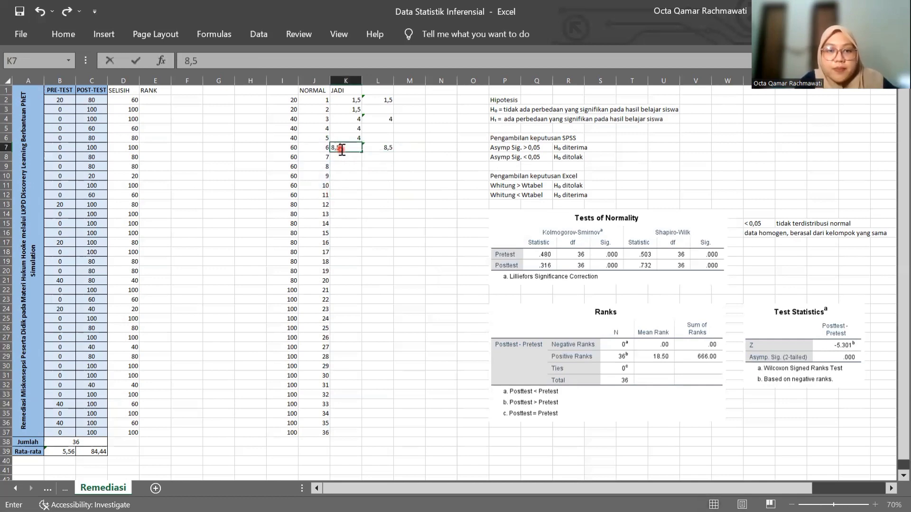
type(",5")
key("Return")
left_click(356, 148)
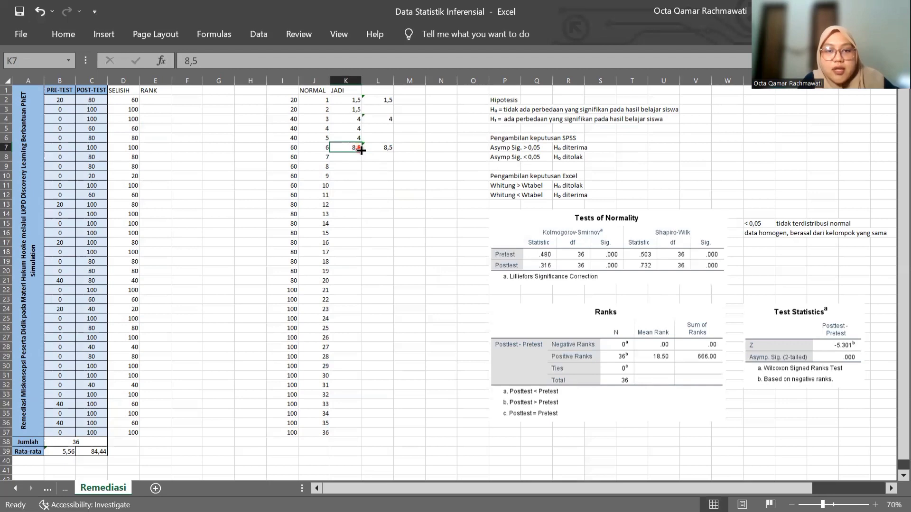
left_click_drag(361, 150, 362, 202)
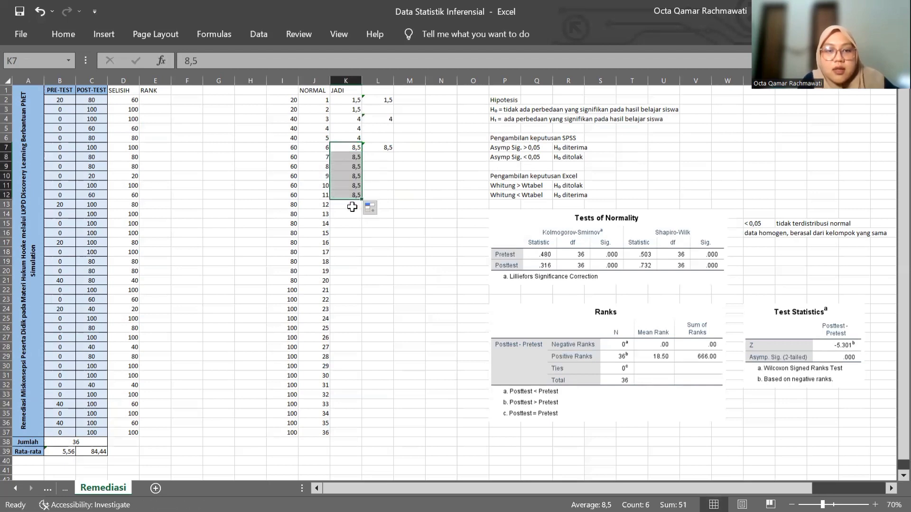
left_click(352, 207)
Average the NORMAL ranks of the nine differences of 80 with the formula =SUM(J13:J21)/9 in cell L13
left_click(389, 204)
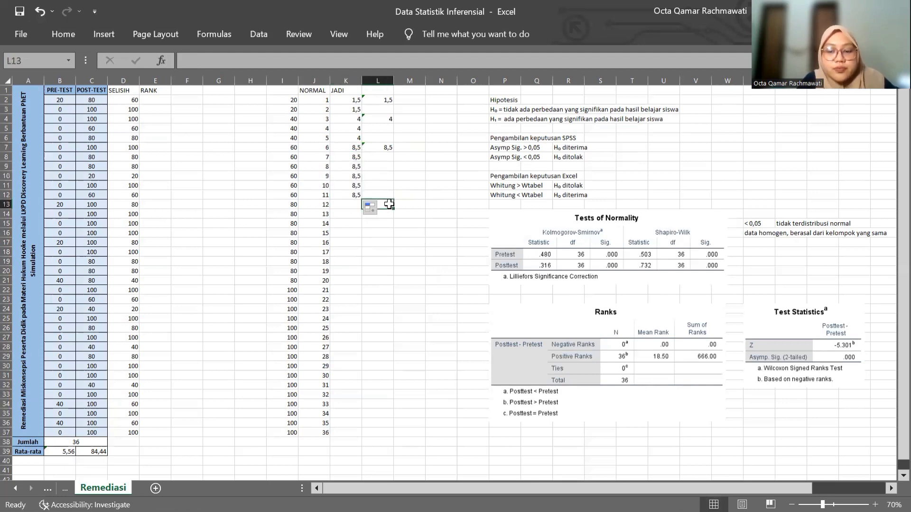
type("=sum")
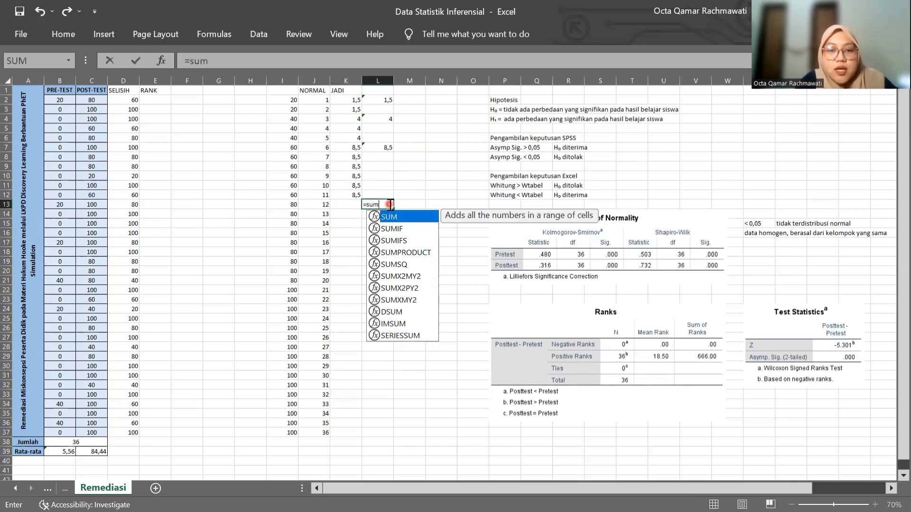
type("(")
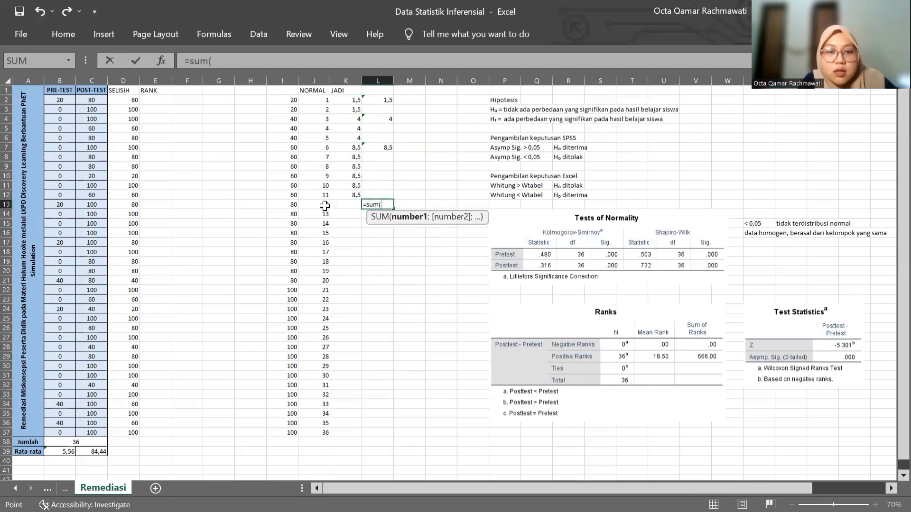
left_click_drag(325, 205, 329, 280)
type(")/9")
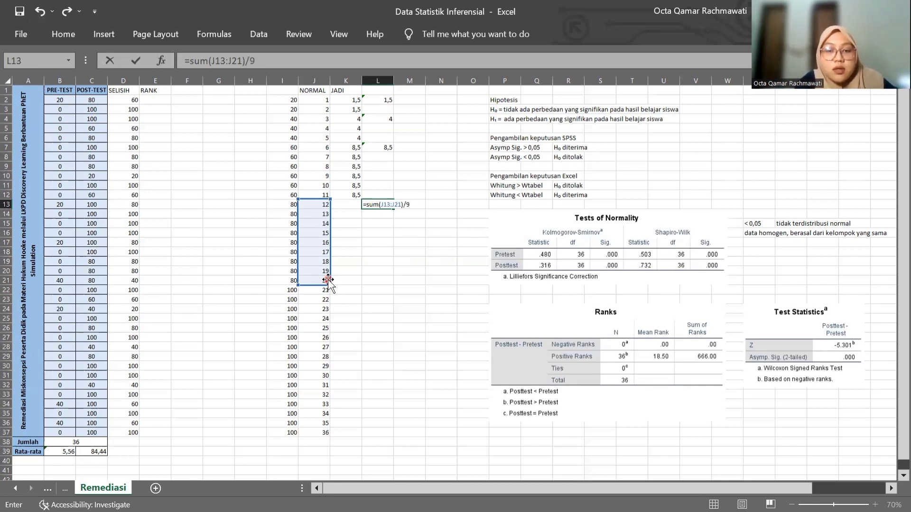
key("Return")
Enter the averaged rank 16 in the JADI column for the nine differences of 80, cells K13:K21
left_click(347, 204)
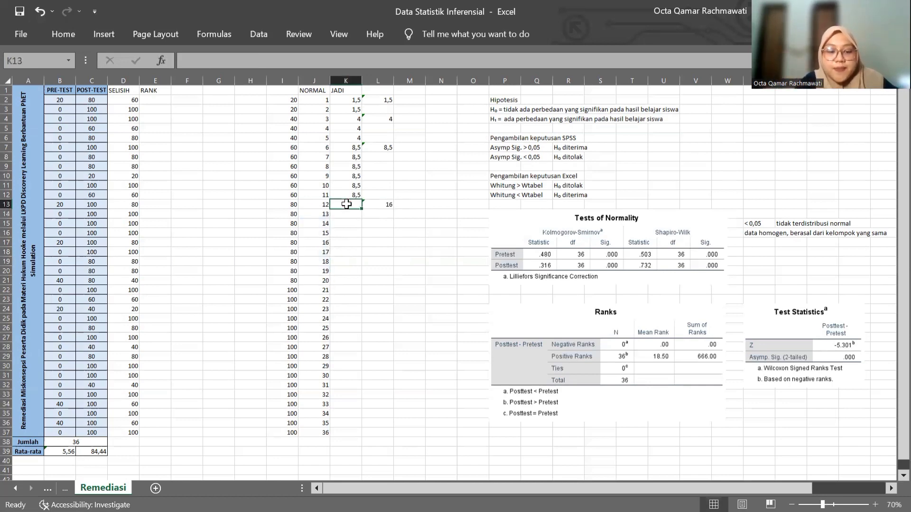
type("16")
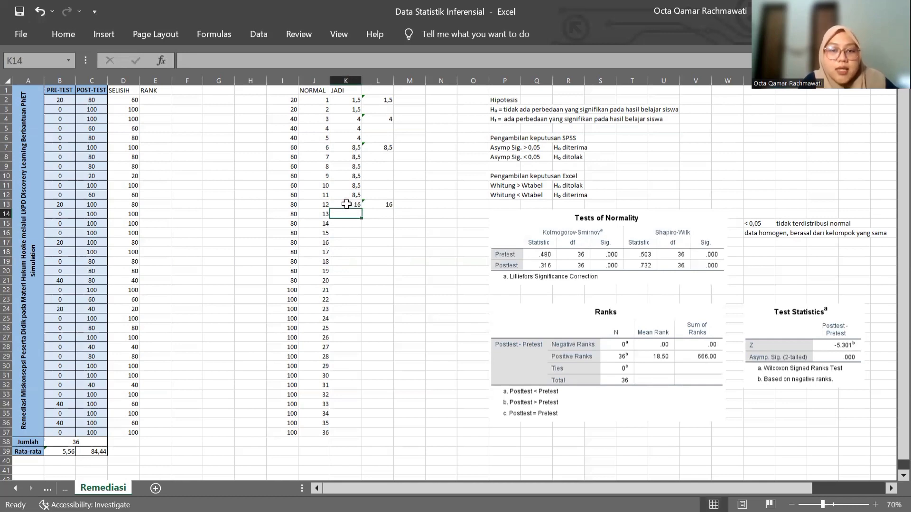
left_click(344, 205)
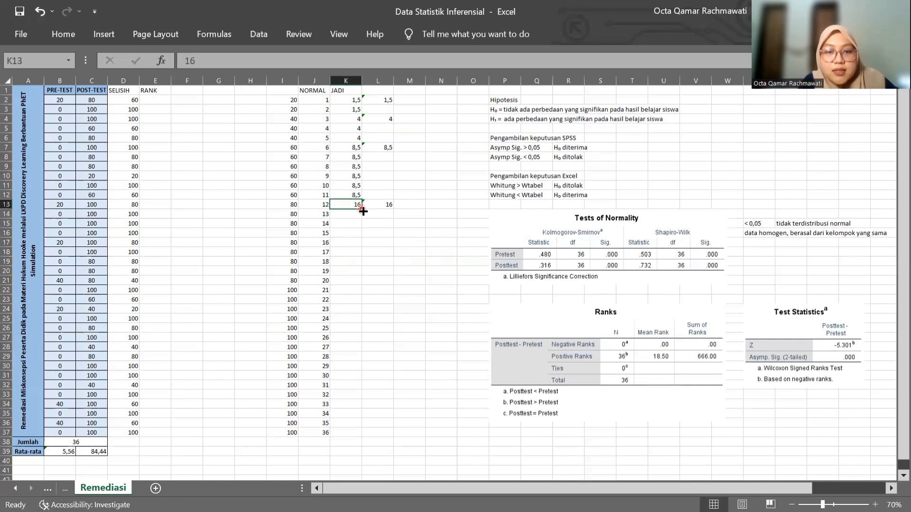
left_click_drag(362, 207, 356, 283)
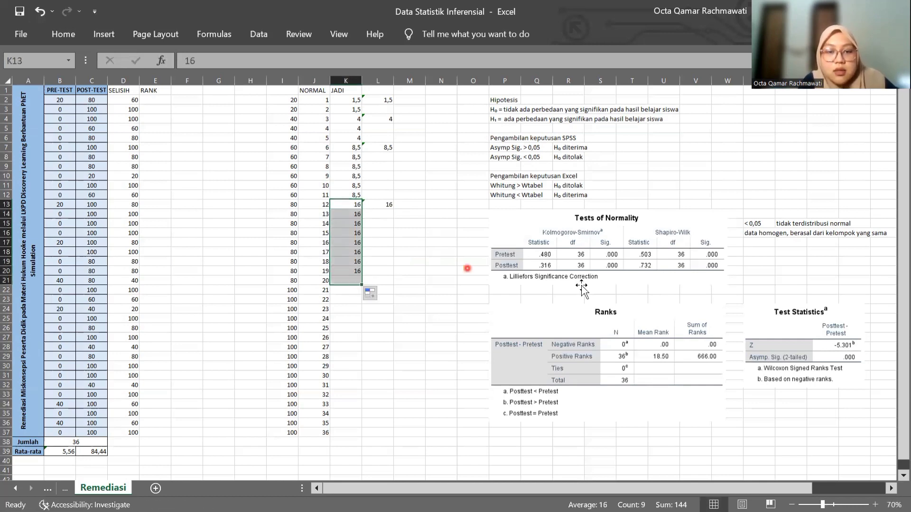
scroll(583, 284, "right", 3)
scroll(583, 284, "left", 3)
scroll(368, 282, "right", 1)
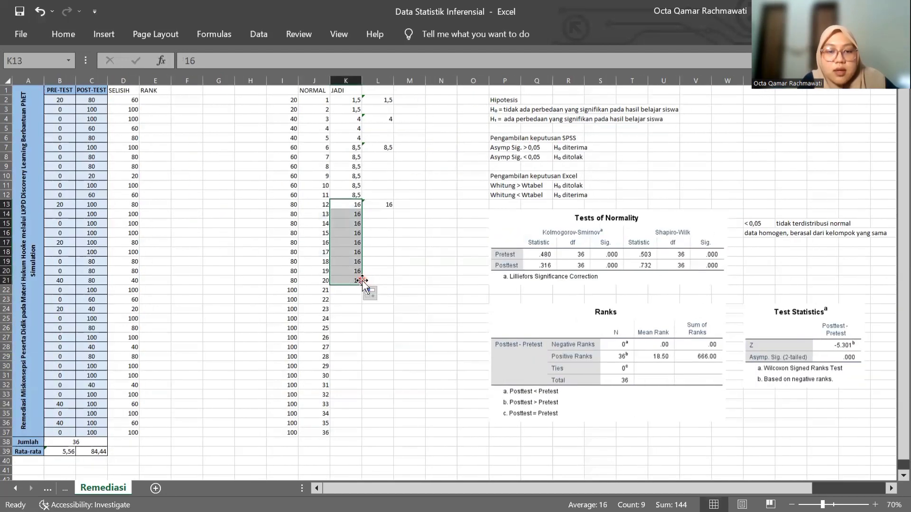
left_click(363, 294)
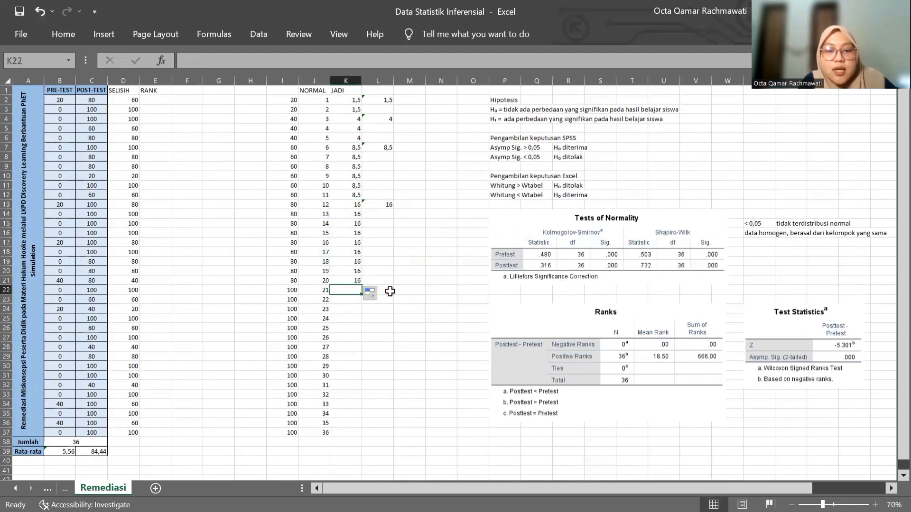
Average the NORMAL ranks of the sixteen differences of 100 with the formula =SUM(J22:J37)/16 in cell L22
left_click(390, 292)
type("=")
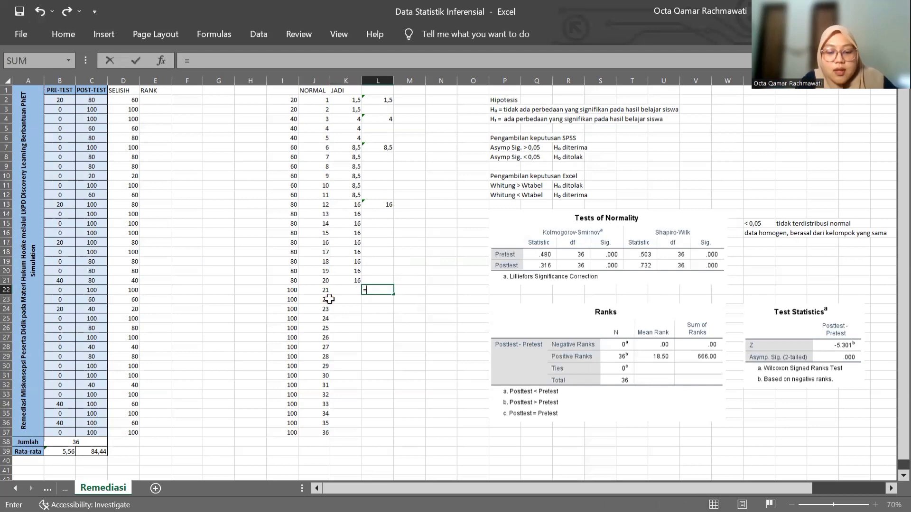
type("SUM(")
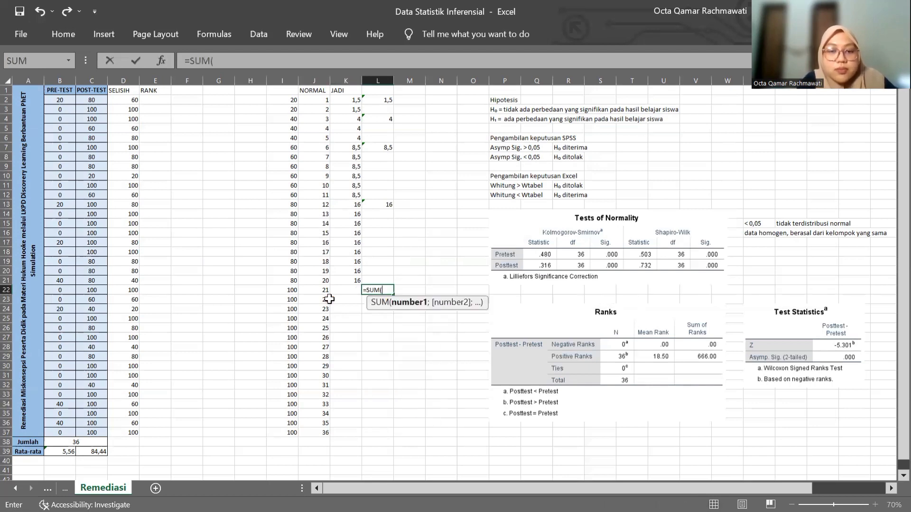
left_click_drag(323, 290, 320, 432)
type(")/")
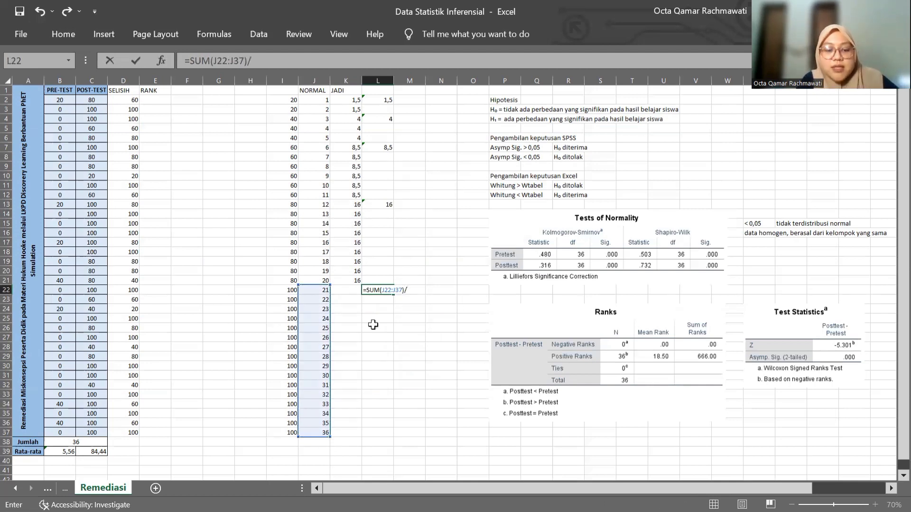
type("16")
key("Return")
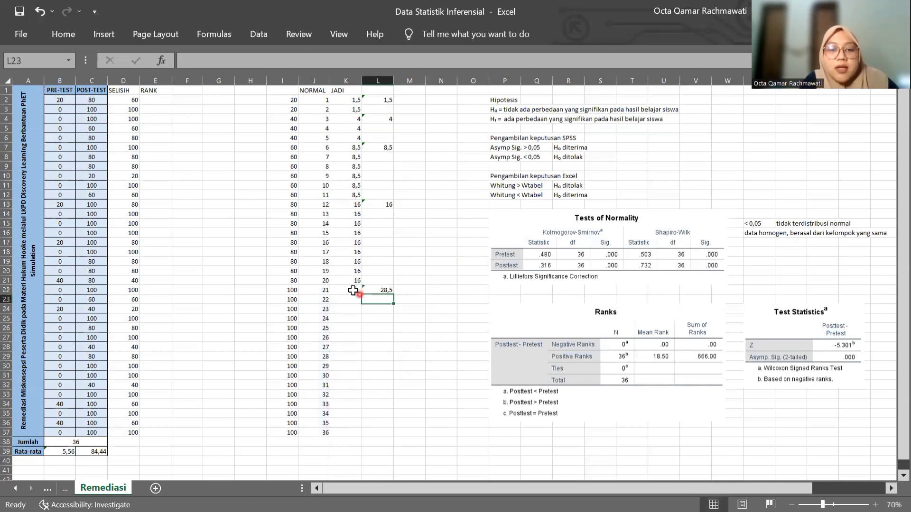
Enter the averaged rank 28,5 in the JADI column for the sixteen differences of 100, cells K22:K37
left_click(354, 291)
type("28,")
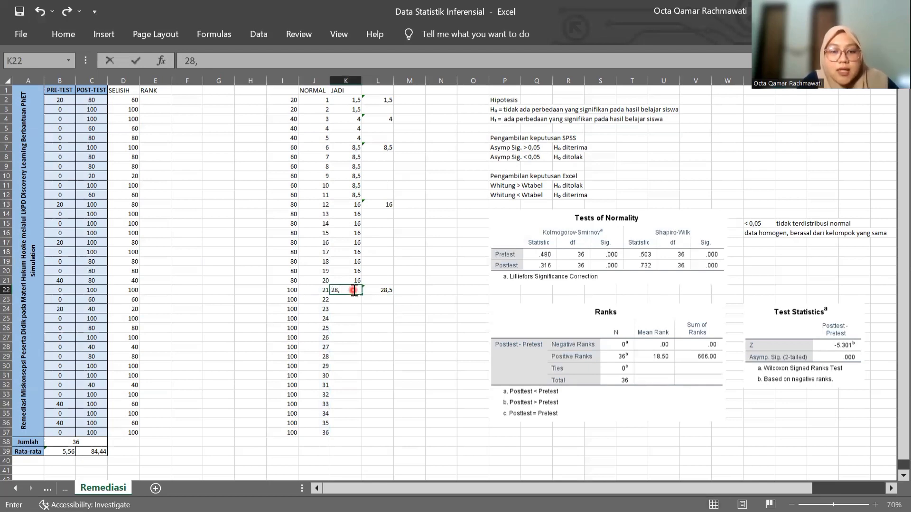
type("5")
key("ctrl+Return")
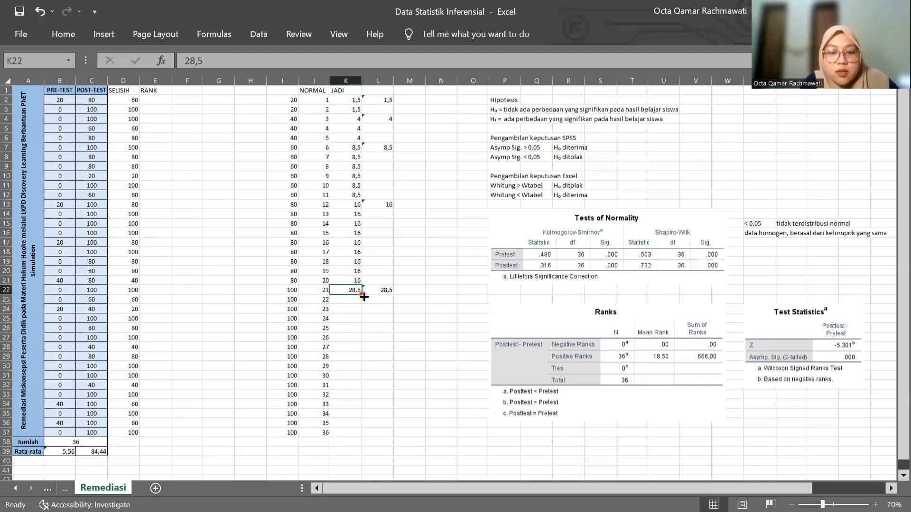
left_click_drag(364, 297, 364, 435)
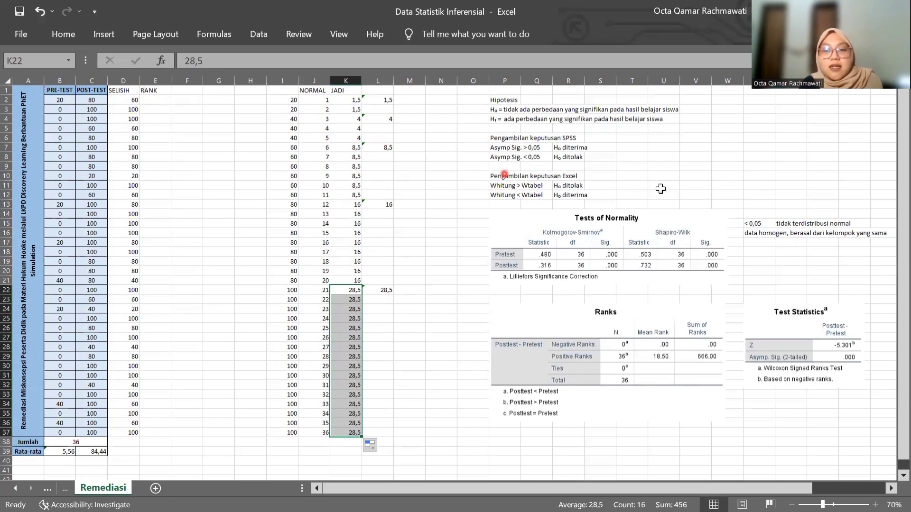
Enter the ranks 8,5 and 28,5 in the RANK column for the first two differences, cells E2 and E3
left_click(151, 100)
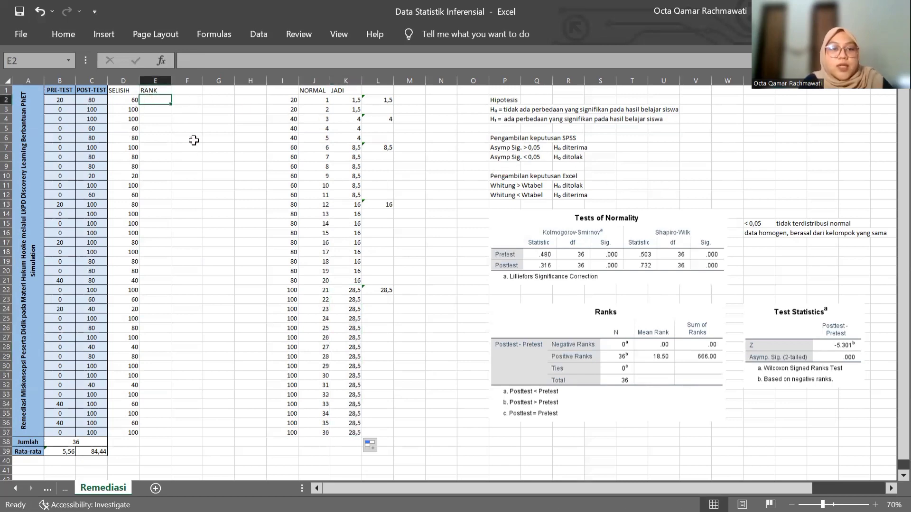
type("8")
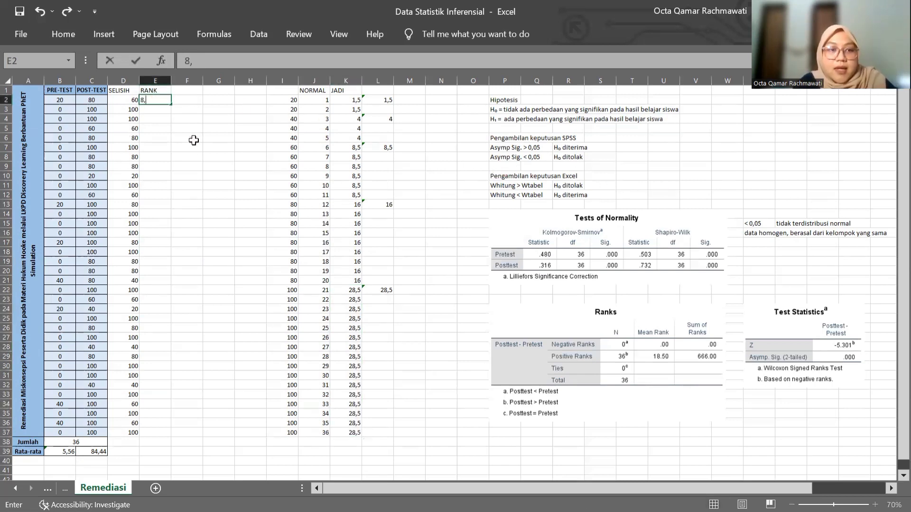
type(",5")
key("Return")
type("2")
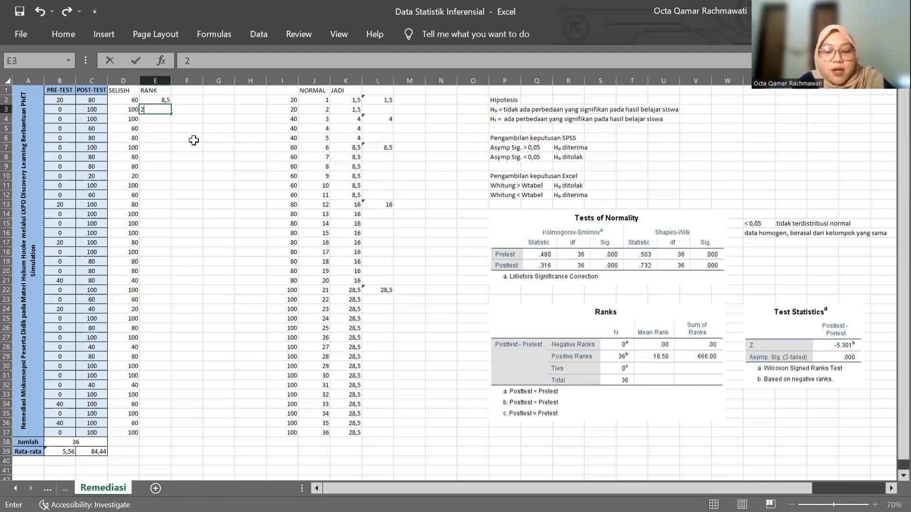
type("8,5")
key("Return")
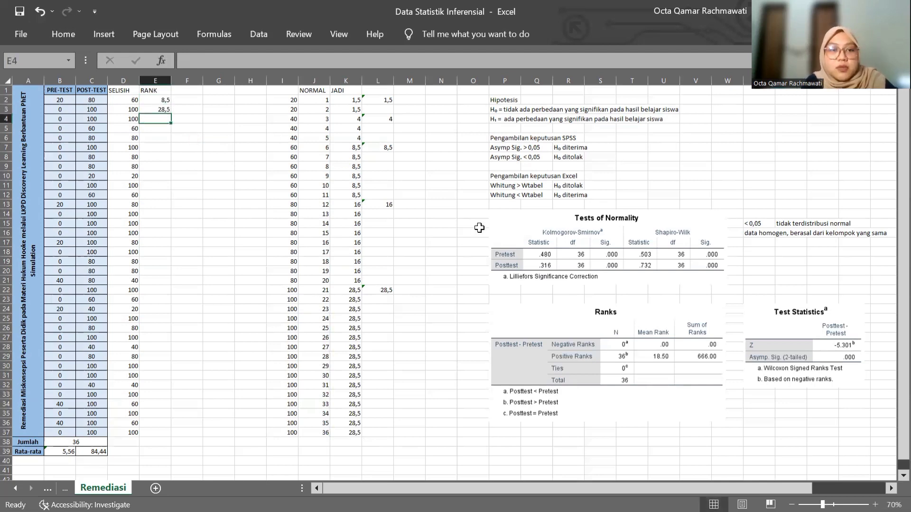
Copy the prepared list of ranks in AE3:AE38 into the RANK column, starting at cell E2
scroll(479, 228, "right", 3)
scroll(779, 127, "right", 1)
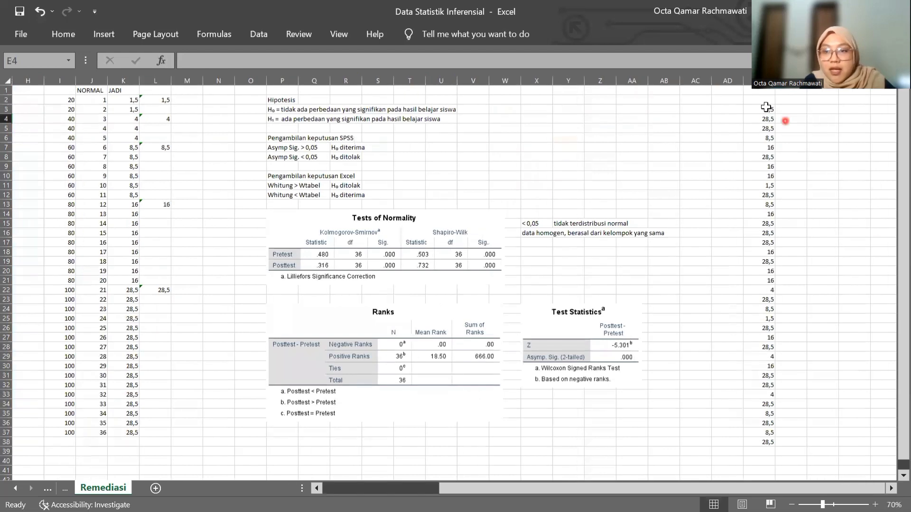
left_click(765, 109)
left_click_drag(766, 118, 772, 447)
key("ctrl+c")
scroll(280, 389, "left", 3)
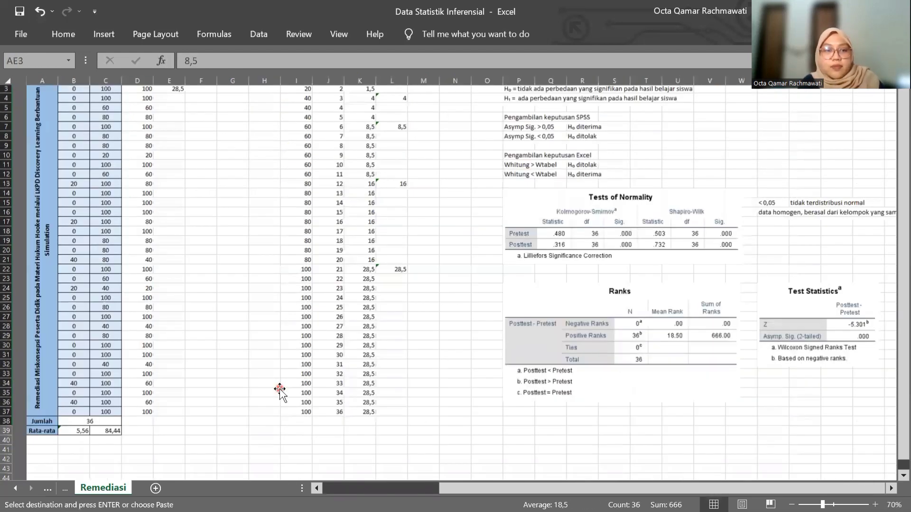
scroll(151, 100, "up", 1)
left_click(151, 98)
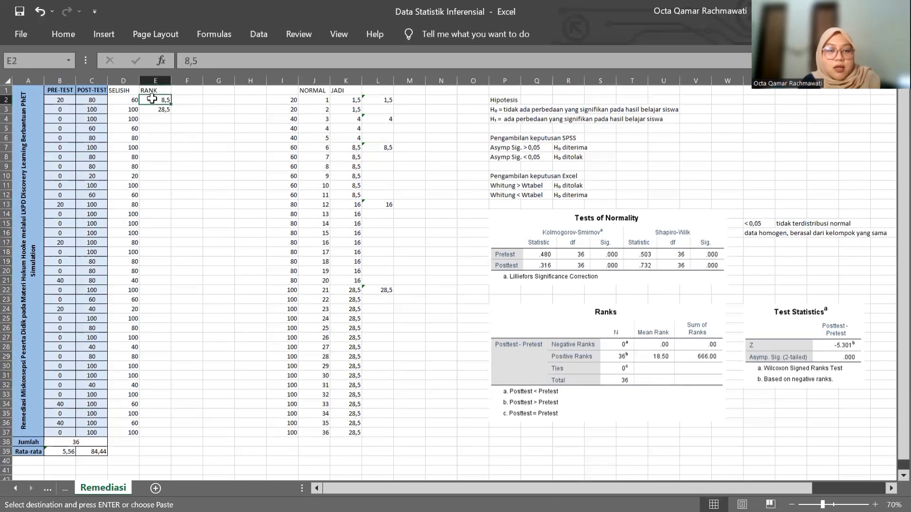
key("ctrl+v")
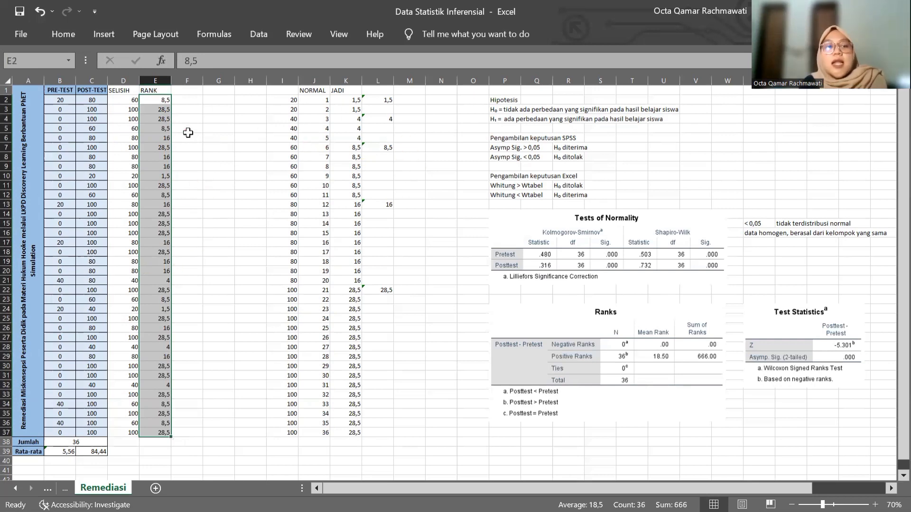
Total the RANK column in cell E38 with the formula =SUM(E2:E37)
left_click(154, 443)
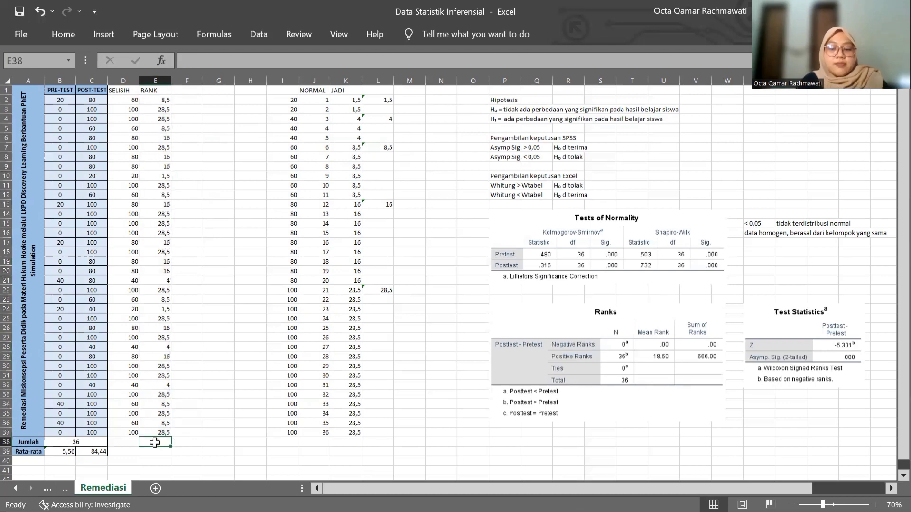
type("=su")
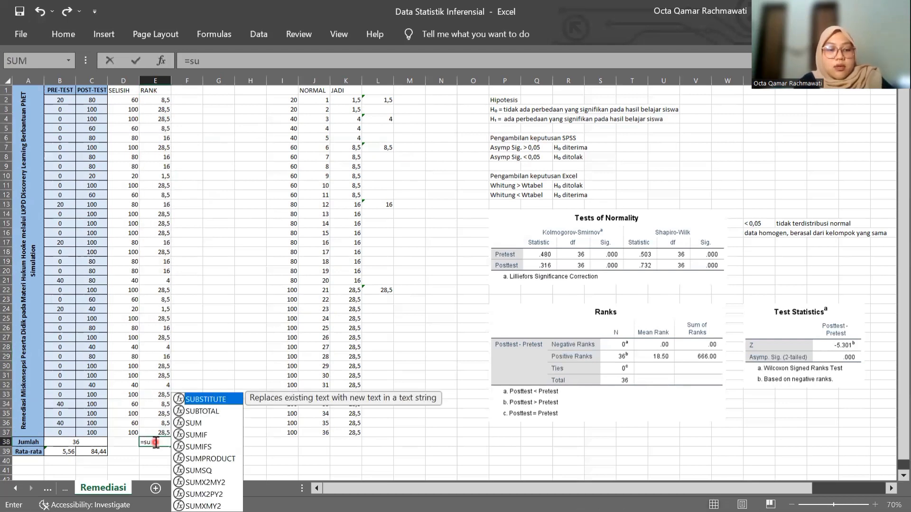
type("m")
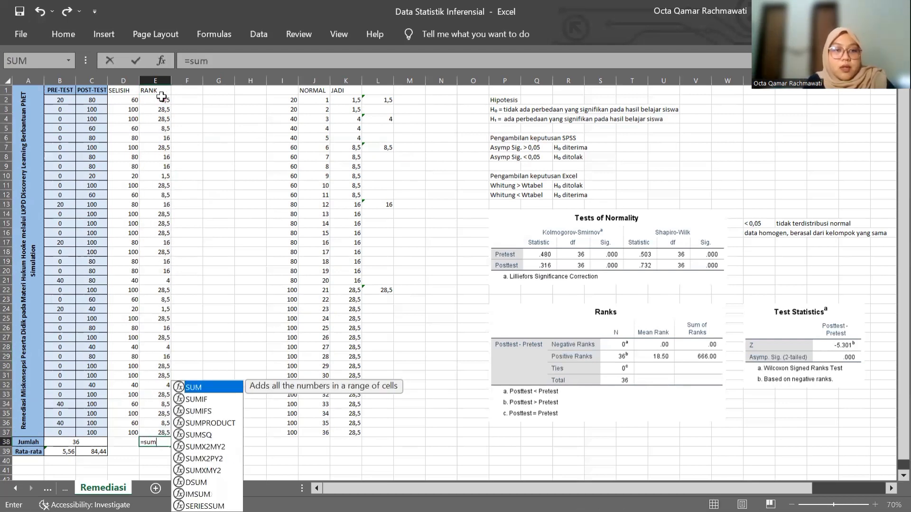
left_click_drag(157, 100, 158, 431)
type(")")
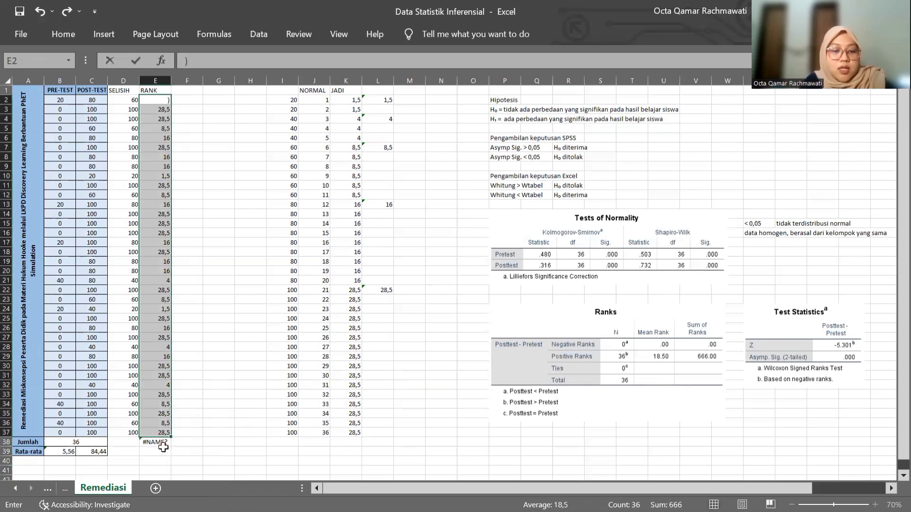
left_click(158, 443)
double_click(168, 441)
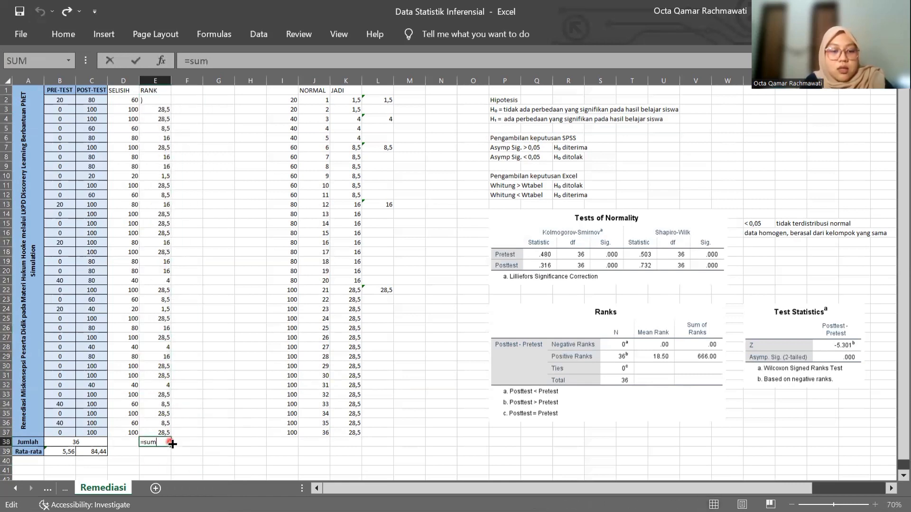
type("(")
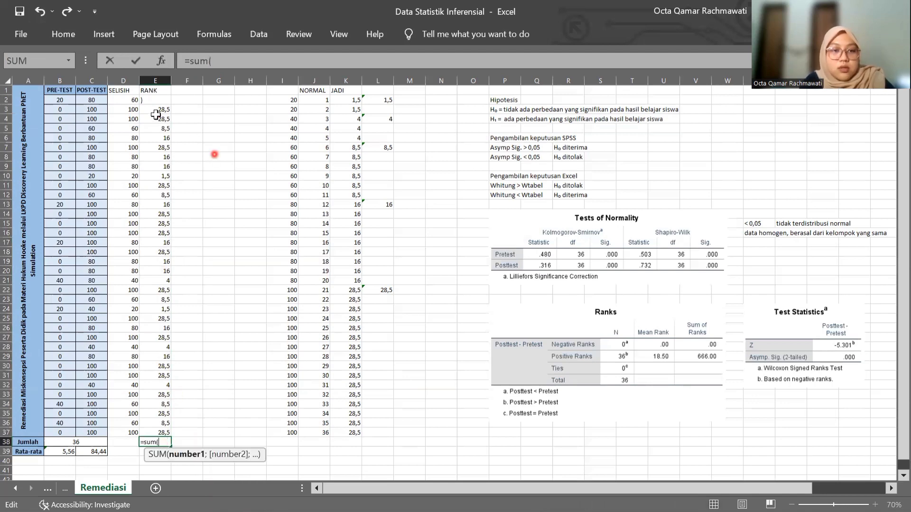
left_click(154, 101)
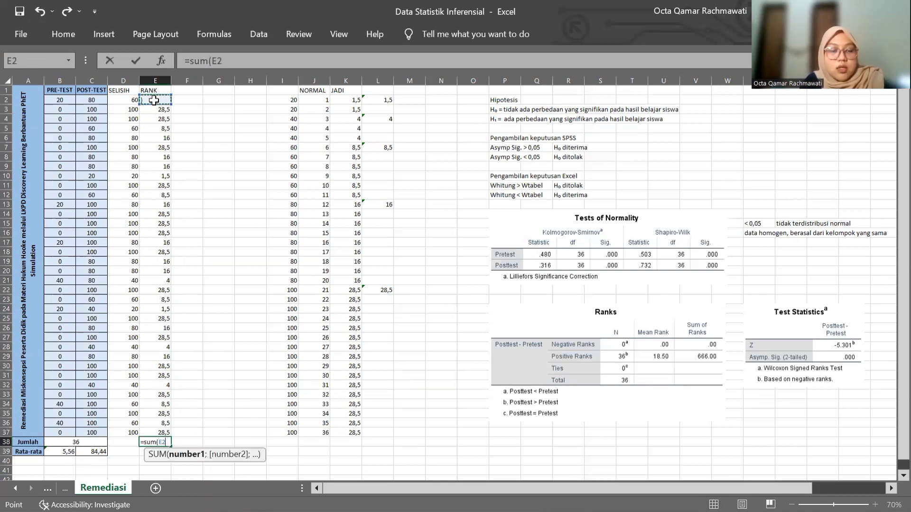
left_click_drag(154, 100, 158, 431)
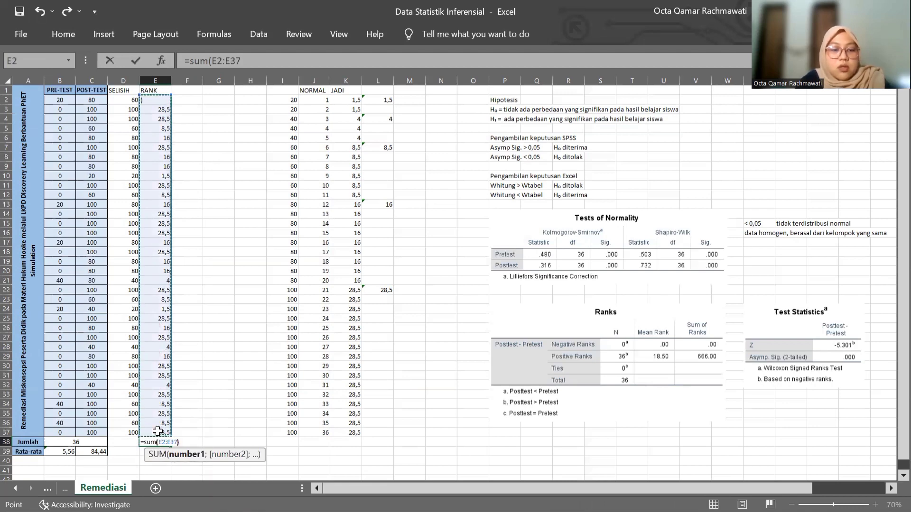
key("Return")
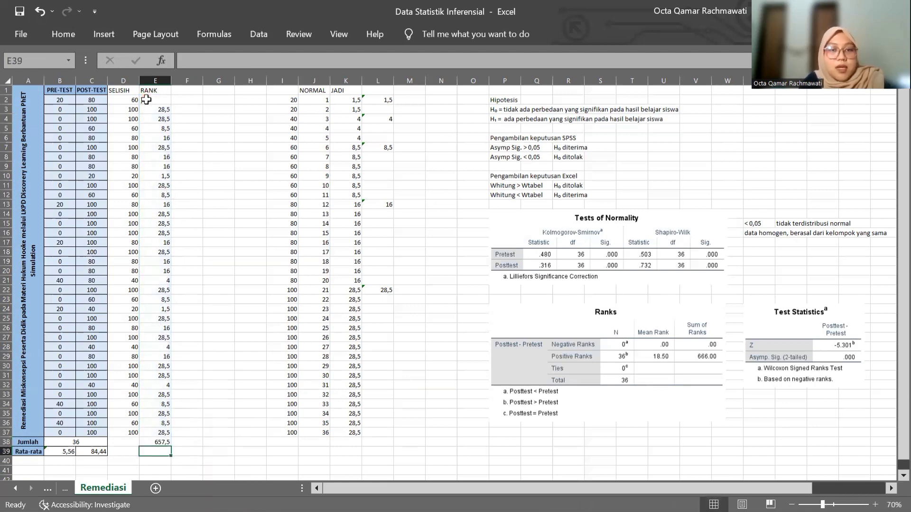
Restore the rank 8,5 in cell E2, replacing the stray closing parenthesis
double_click(146, 99)
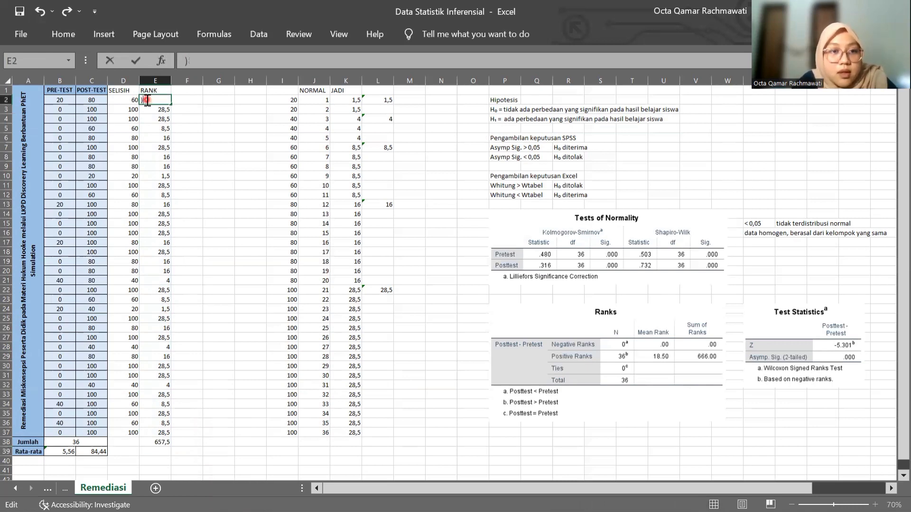
type("8,5")
key("Return")
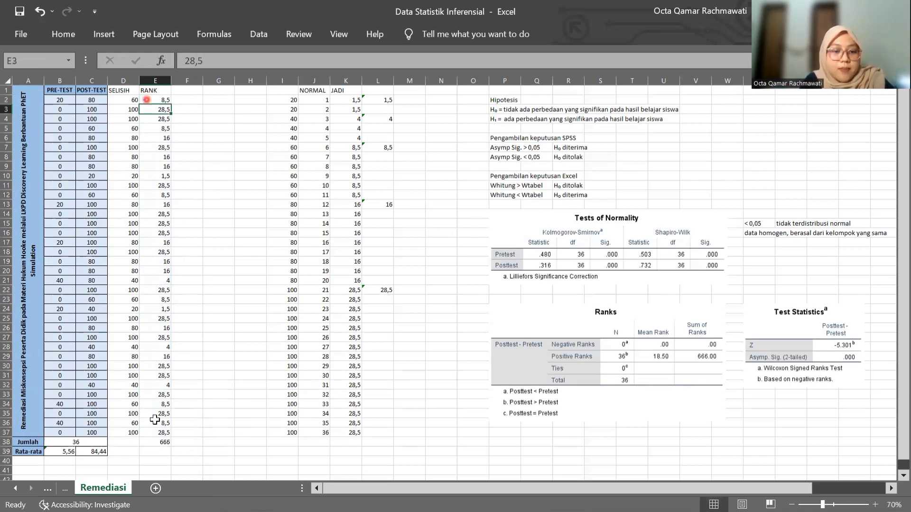
Average the RANK column in cell E39 with the formula =AVERAGE(E2:E37)
left_click(161, 452)
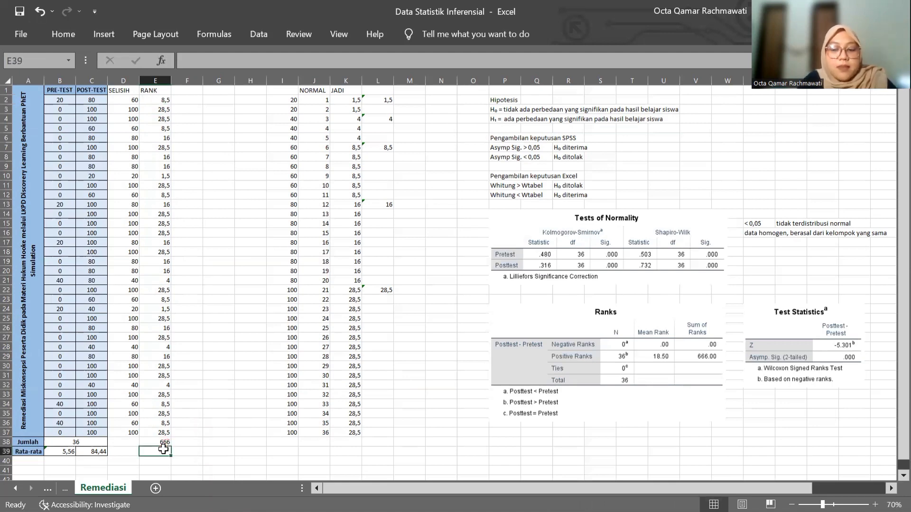
type("=a")
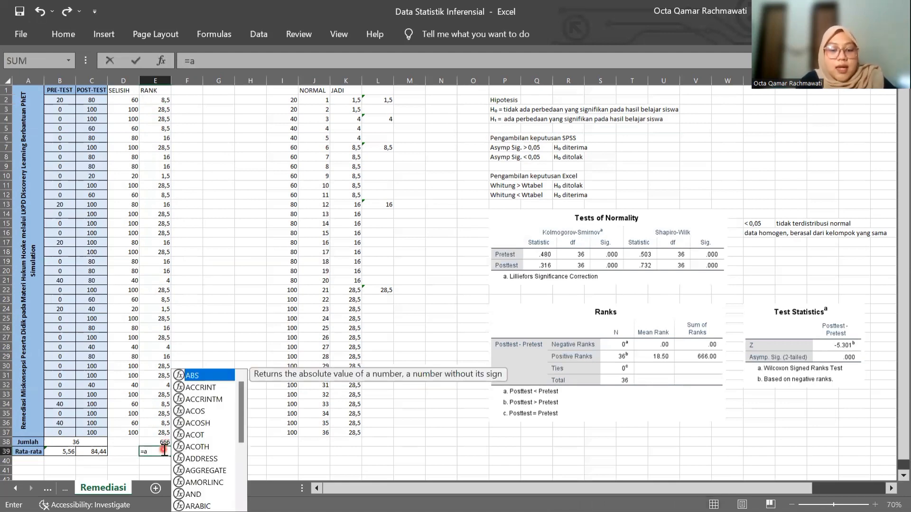
type("verage(")
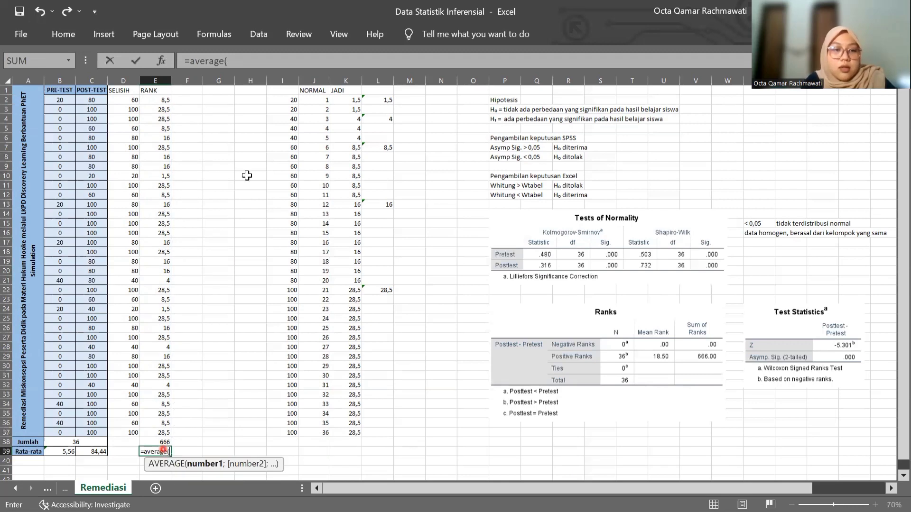
left_click_drag(155, 100, 159, 430)
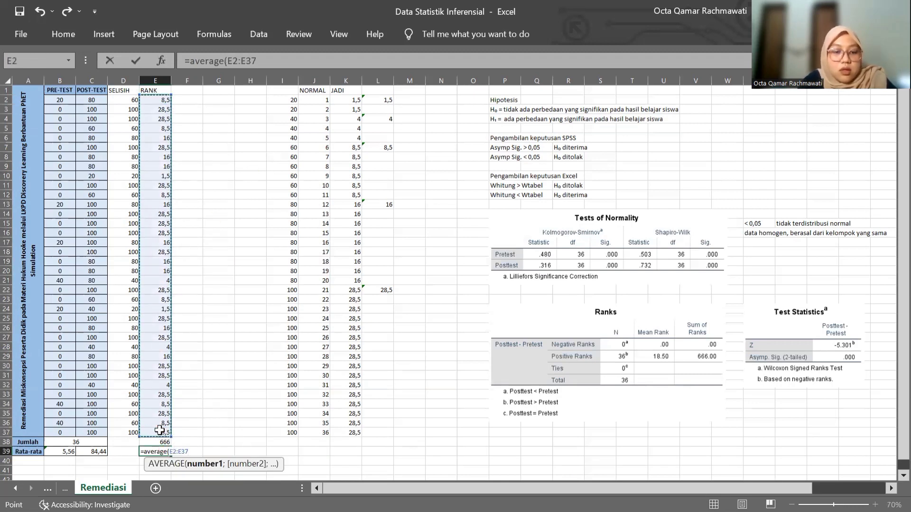
type(")")
key("Return")
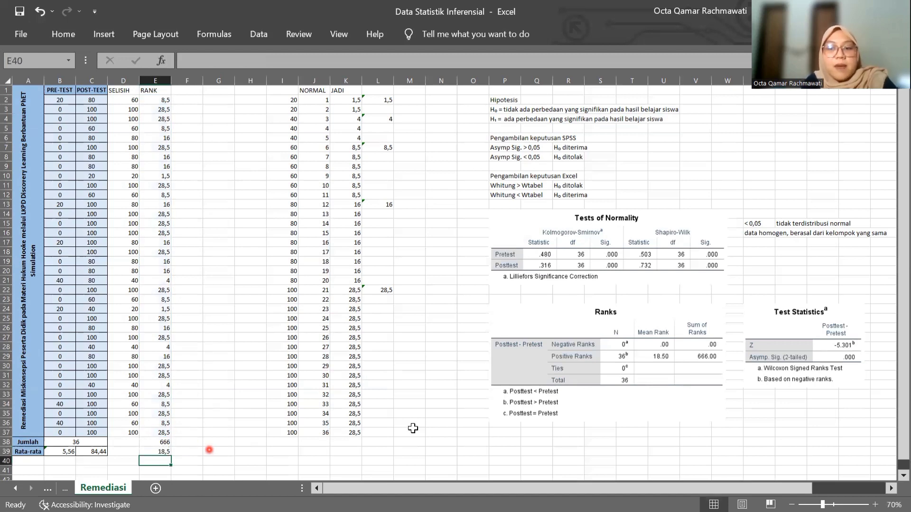
left_click_drag(152, 440, 155, 451)
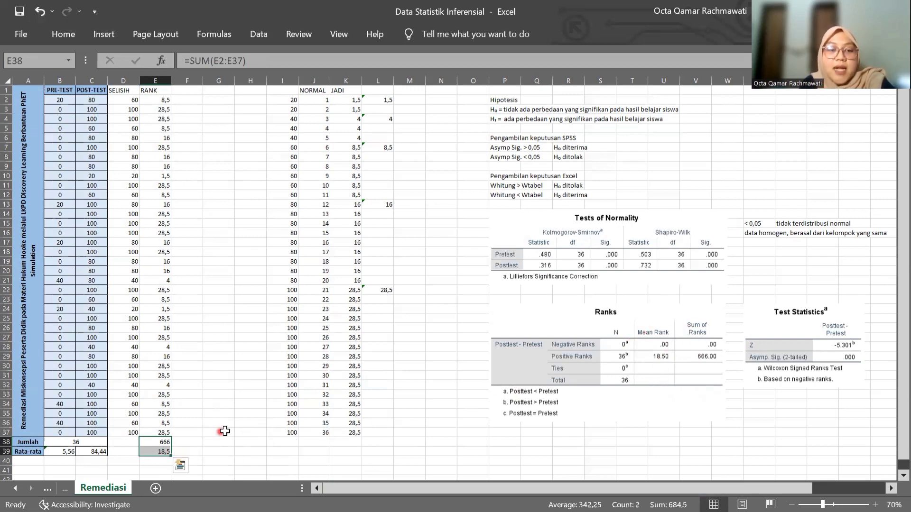
scroll(370, 245, "down", 1)
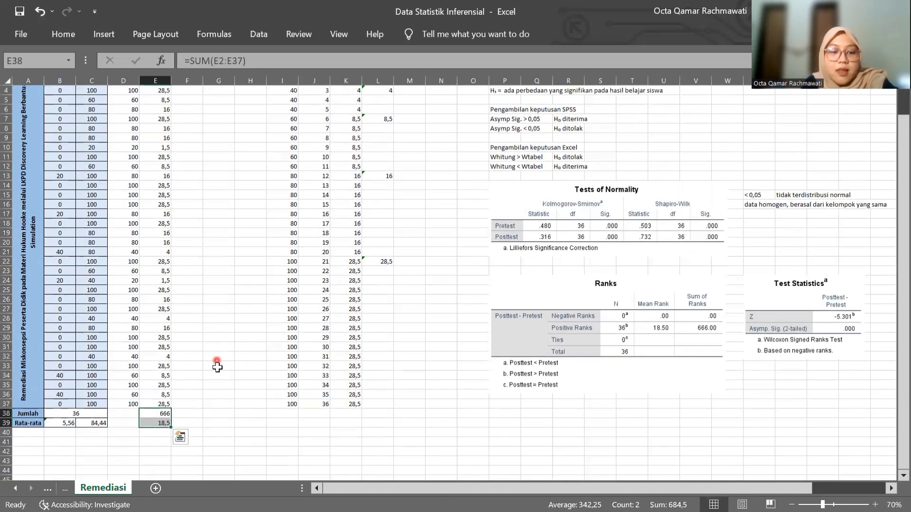
left_click(218, 366)
scroll(450, 244, "up", 1)
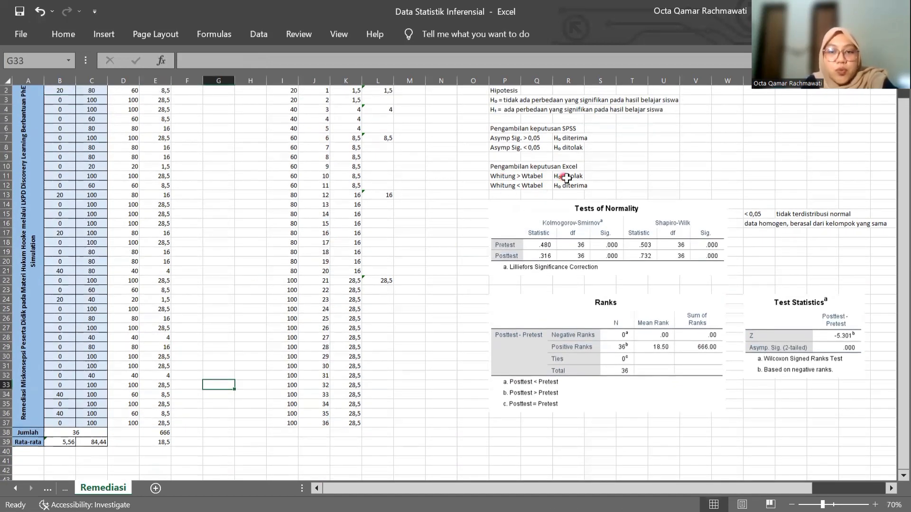
Label the rank total in E38 by entering Whitung in the adjacent cell F38
left_click(177, 432)
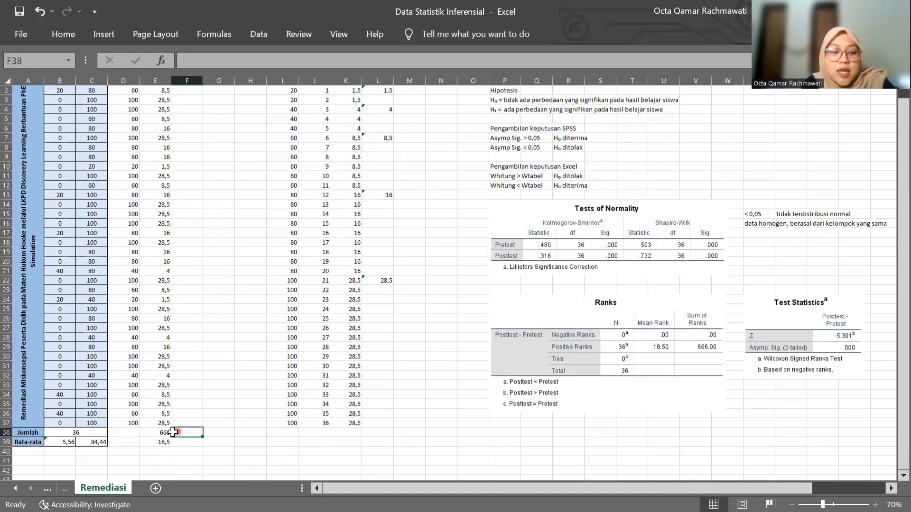
scroll(179, 372, "up", 1)
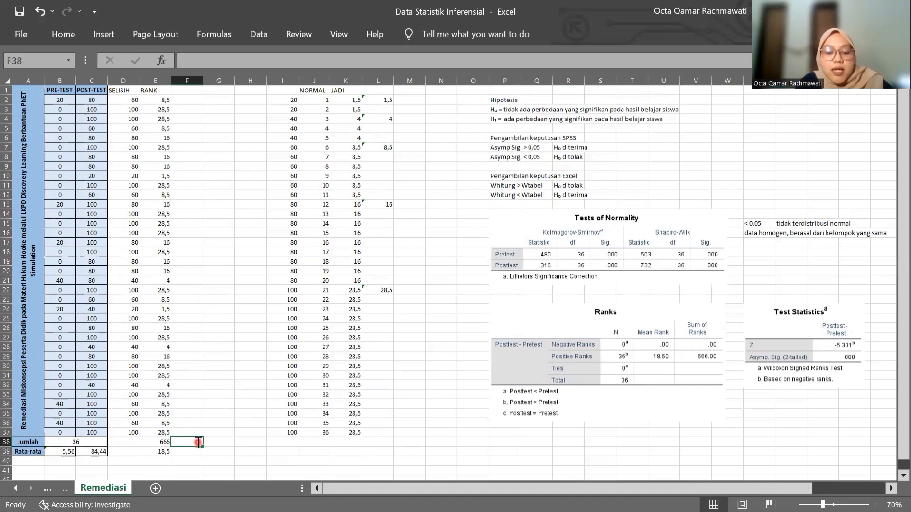
type("w")
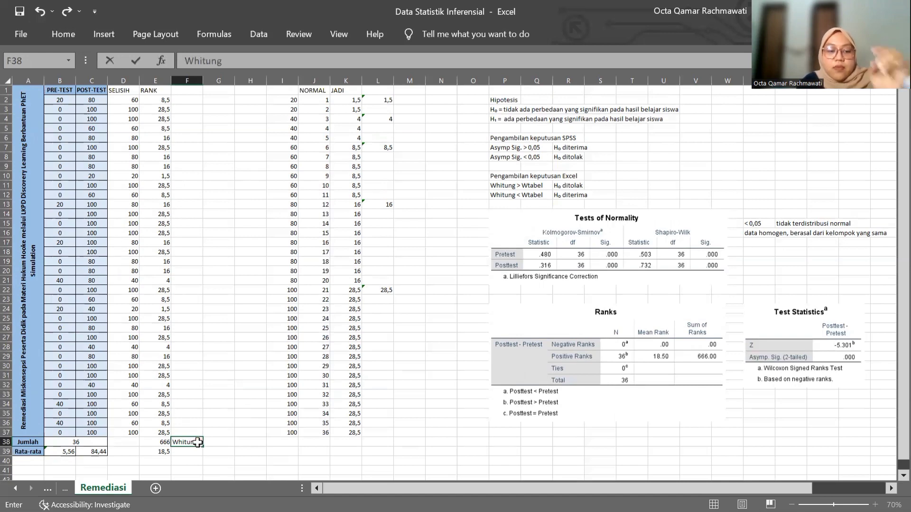
left_click_drag(154, 444, 190, 443)
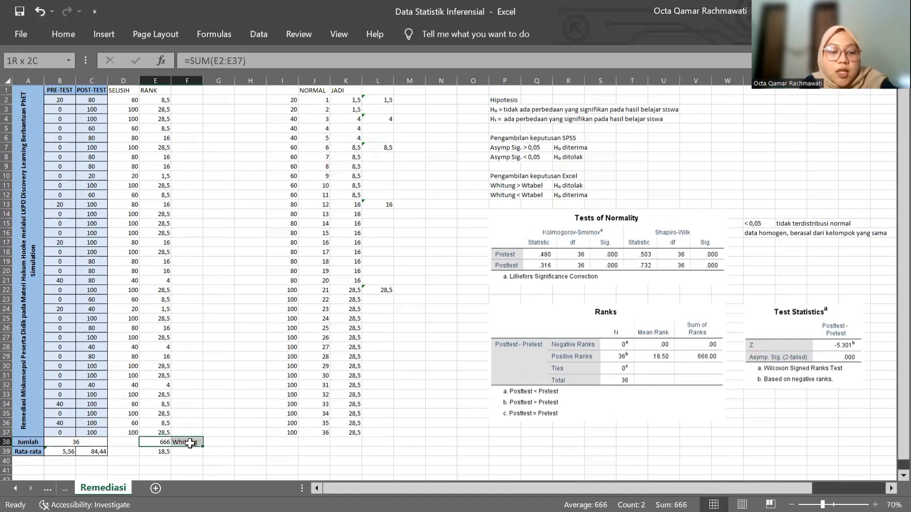
left_click(213, 443)
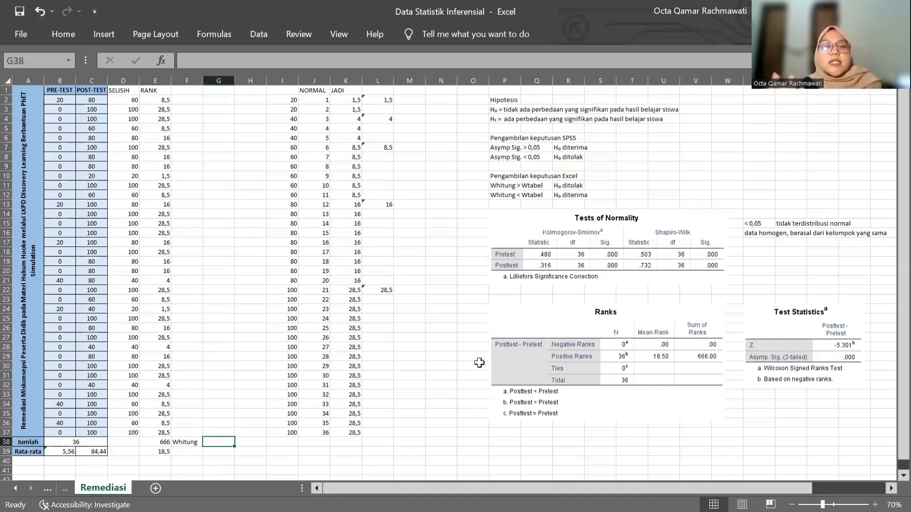
Switch to the Wilcoxon Signed-Ranks Table in Chrome and look up the critical value for n = 36 at alpha 0.05
key("super")
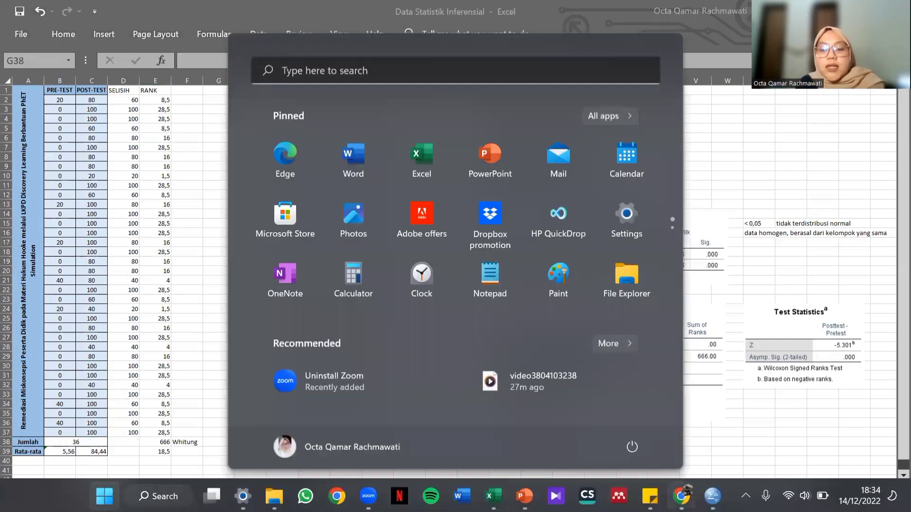
mouse_move(681, 494)
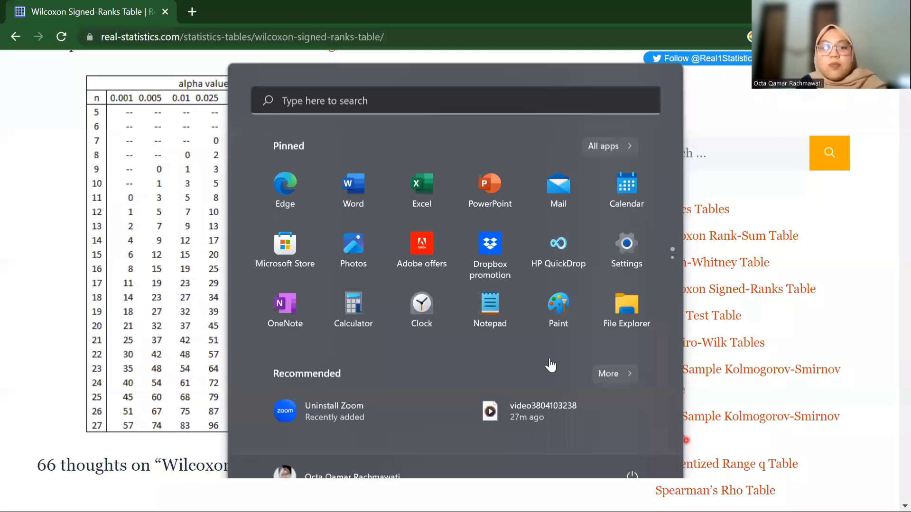
key("Escape")
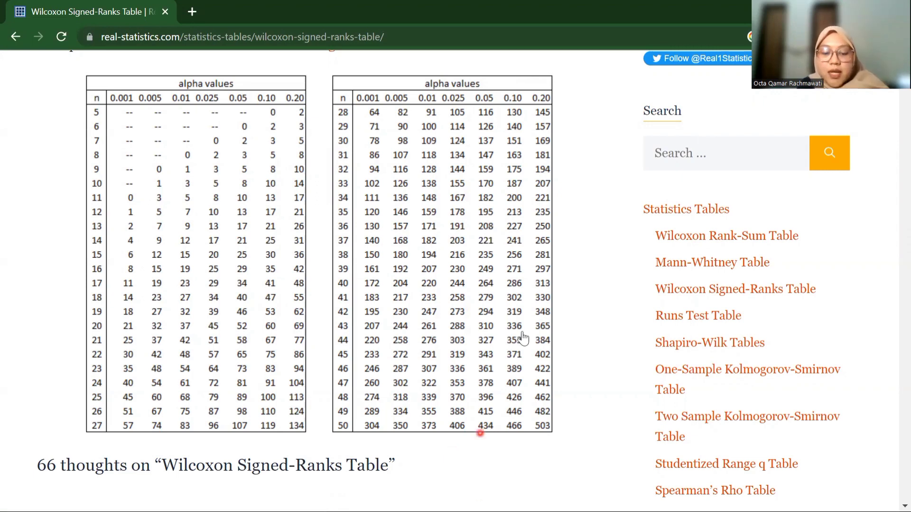
Switch back to Excel and enter the label Whitung in cell U10 with the value 666 in V10
key("super")
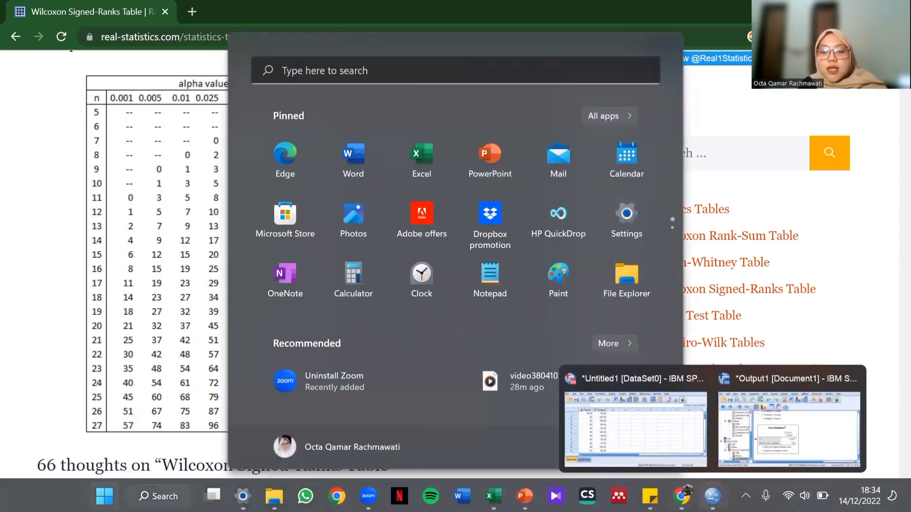
mouse_move(493, 496)
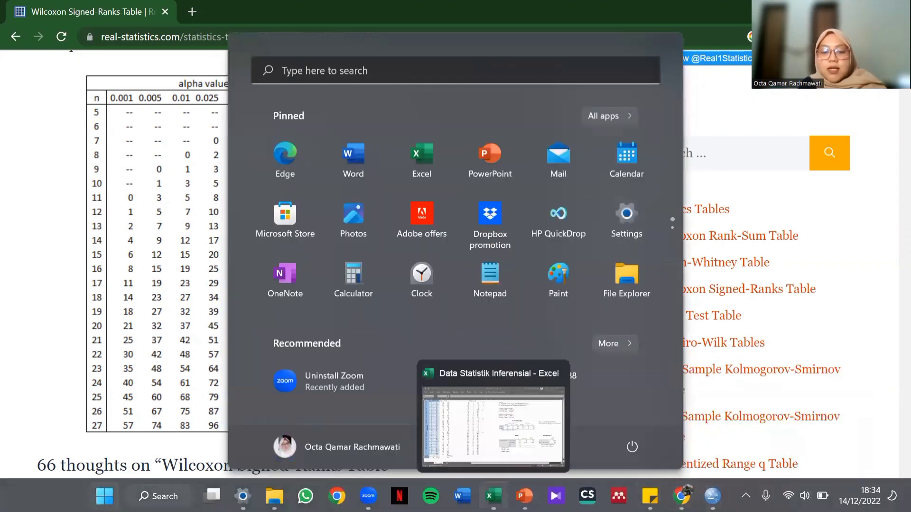
left_click(488, 449)
scroll(206, 447, "down", 2)
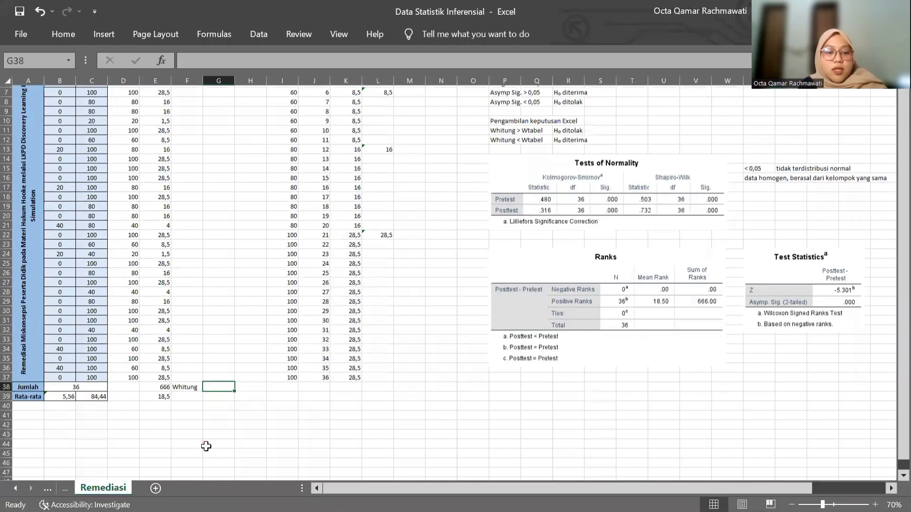
scroll(206, 446, "up", 2)
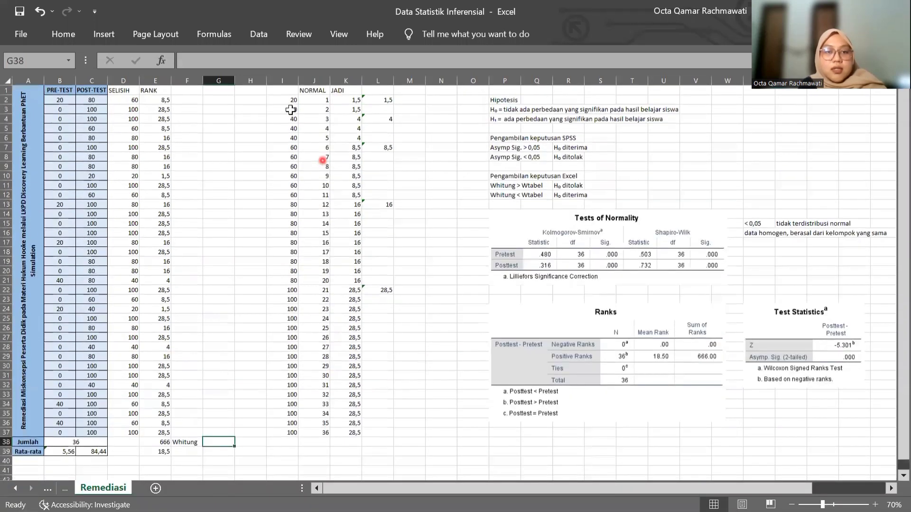
left_click(644, 176)
left_click(666, 177)
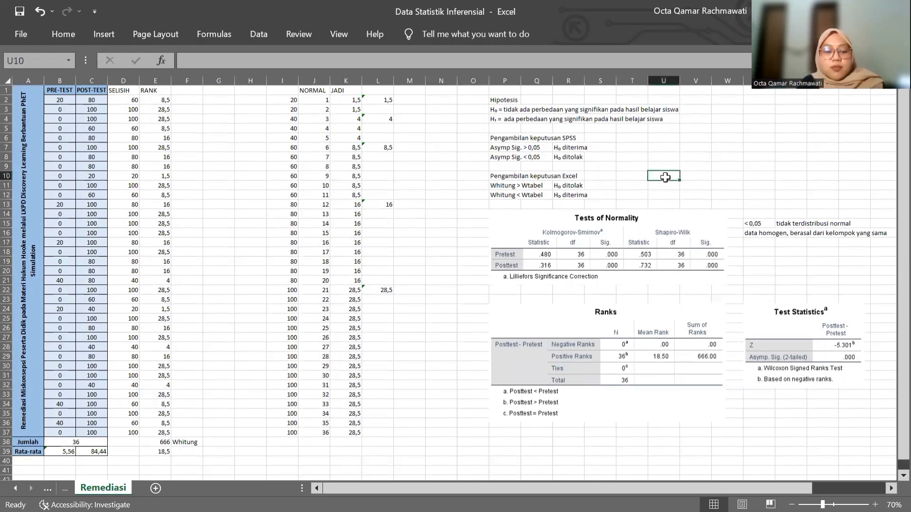
double_click(666, 177)
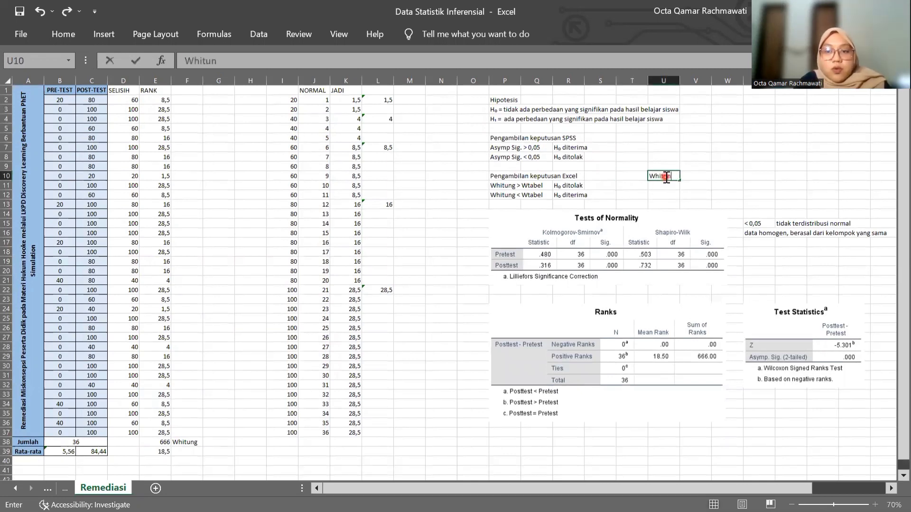
key("Tab")
type("66")
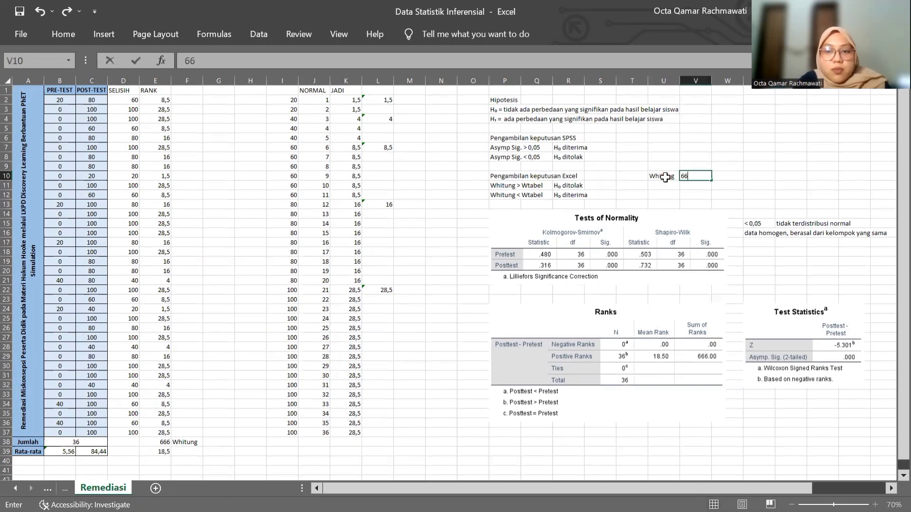
type("6")
key("Return")
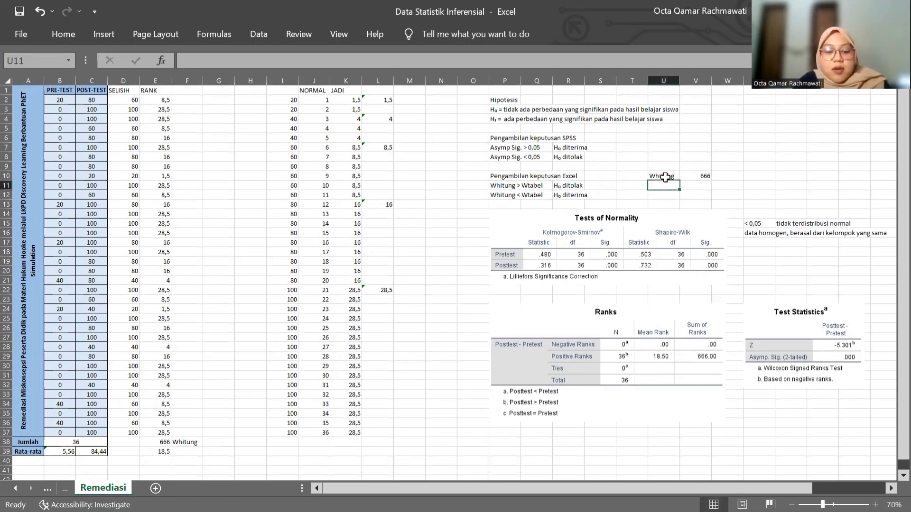
Enter the label Wtabel in cell U11 with the critical value 208 in V11
type("Wtabel")
key("Tab")
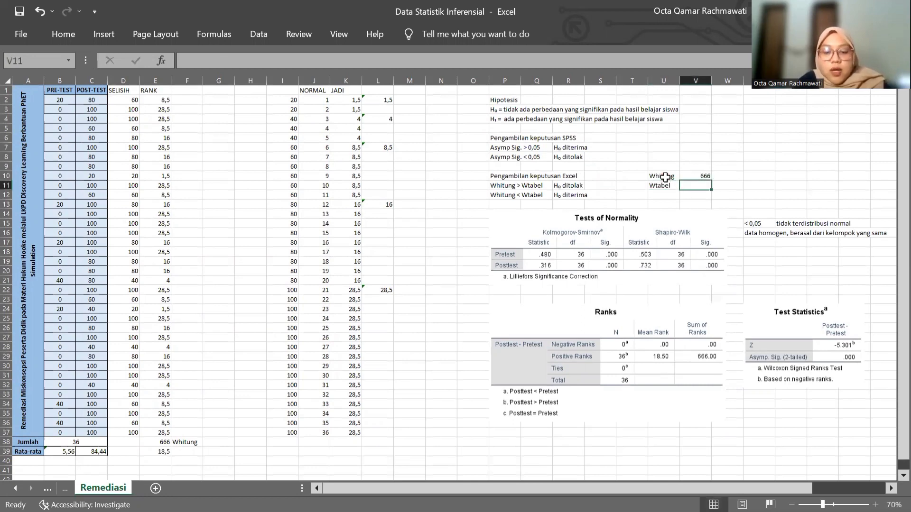
type("208")
key("Return")
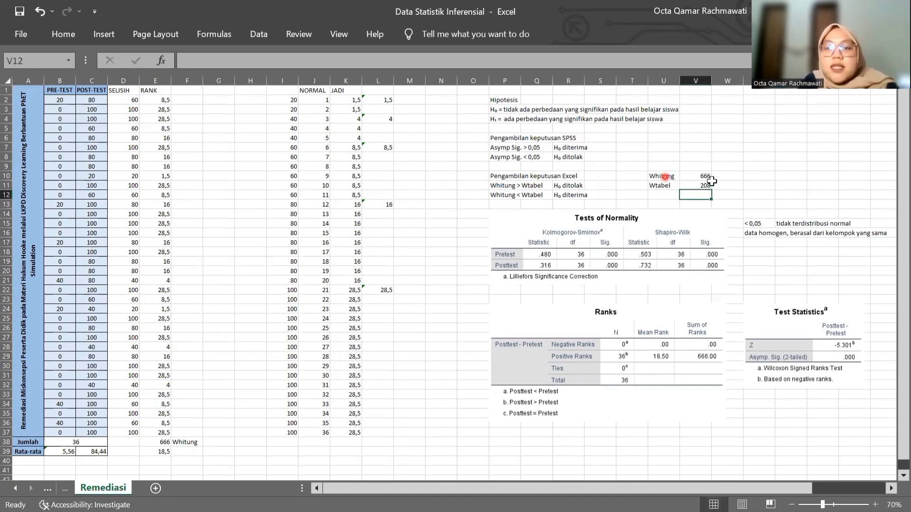